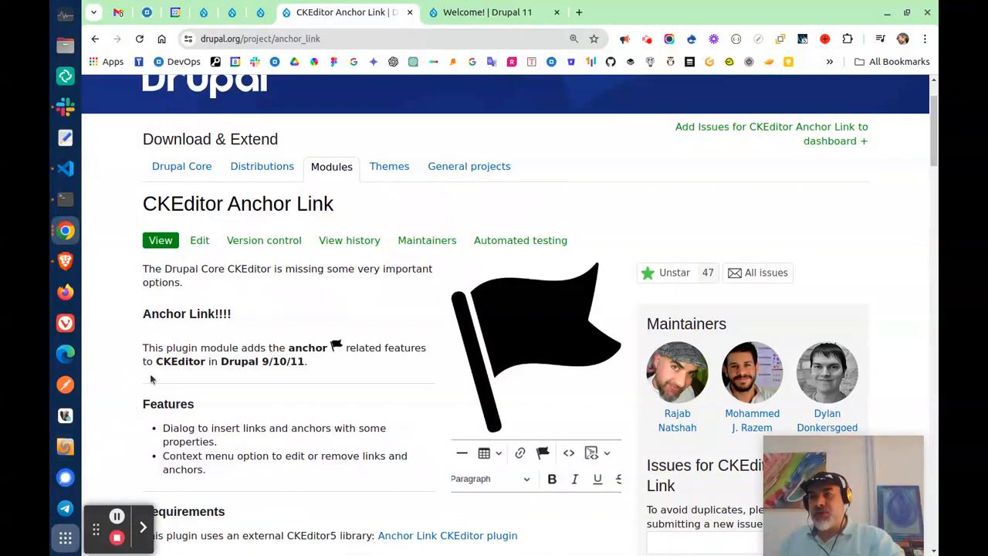
- Review the CKEditor Anchor Link project page, from its features to the two installation options, including the Asset Packagist method
scroll(398, 311, down, 1)
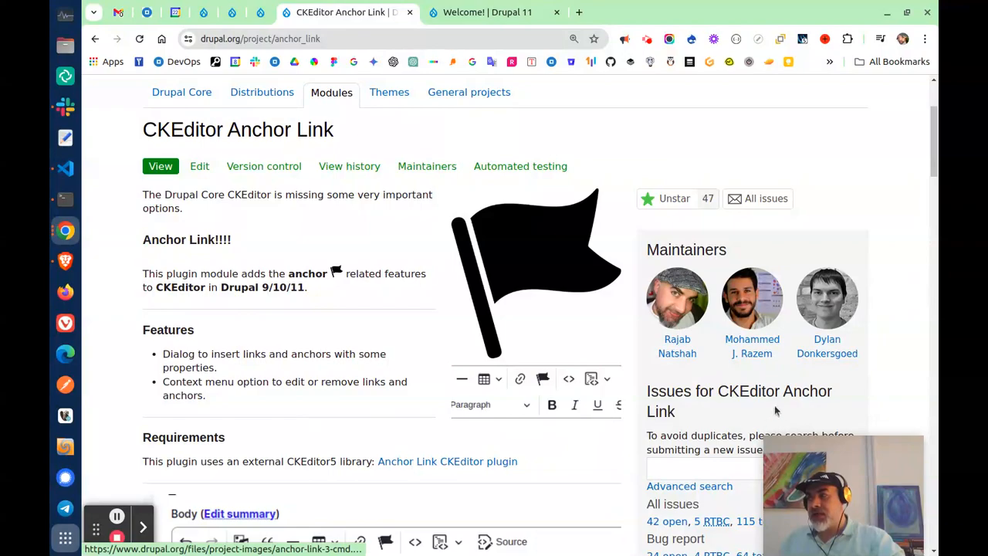
scroll(132, 382, down, 10)
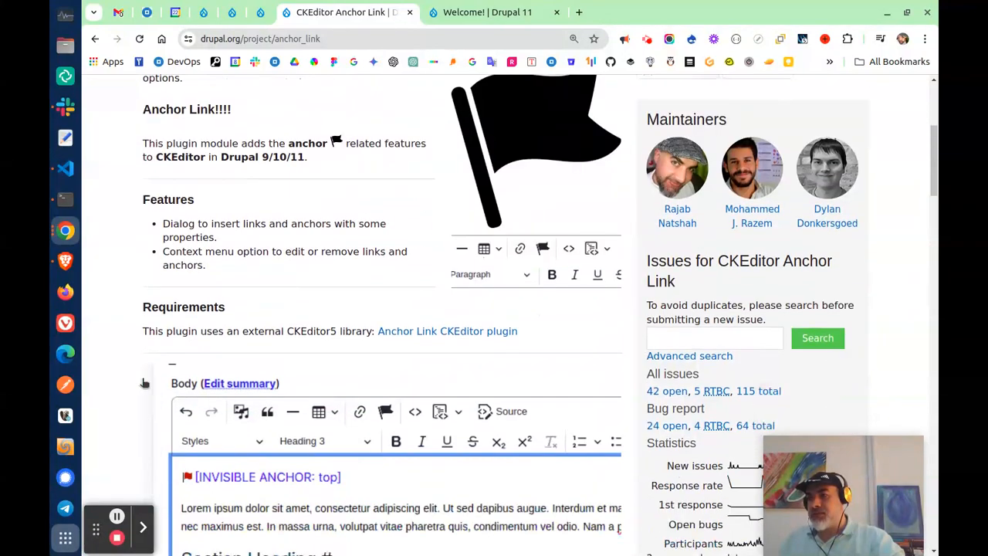
scroll(135, 383, up, 10)
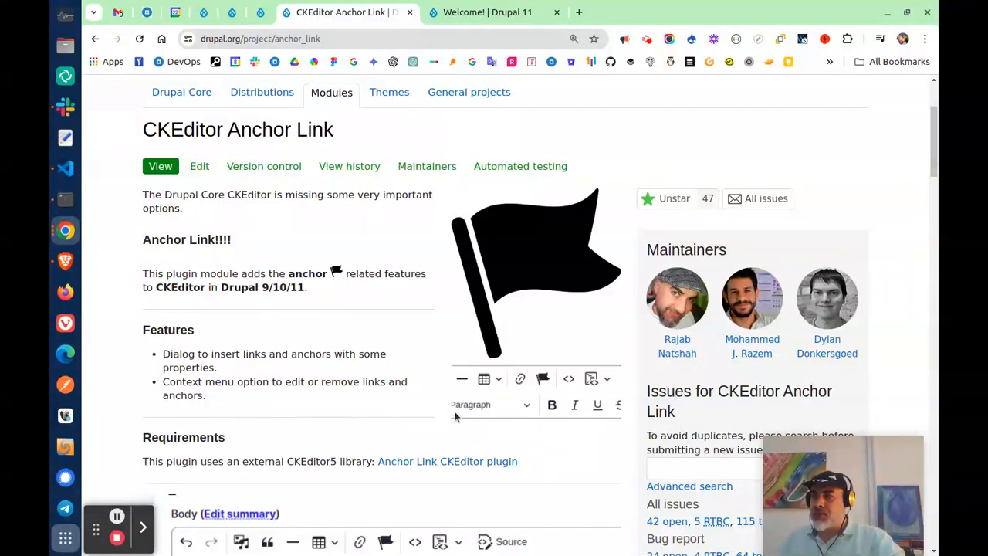
scroll(153, 392, down, 2)
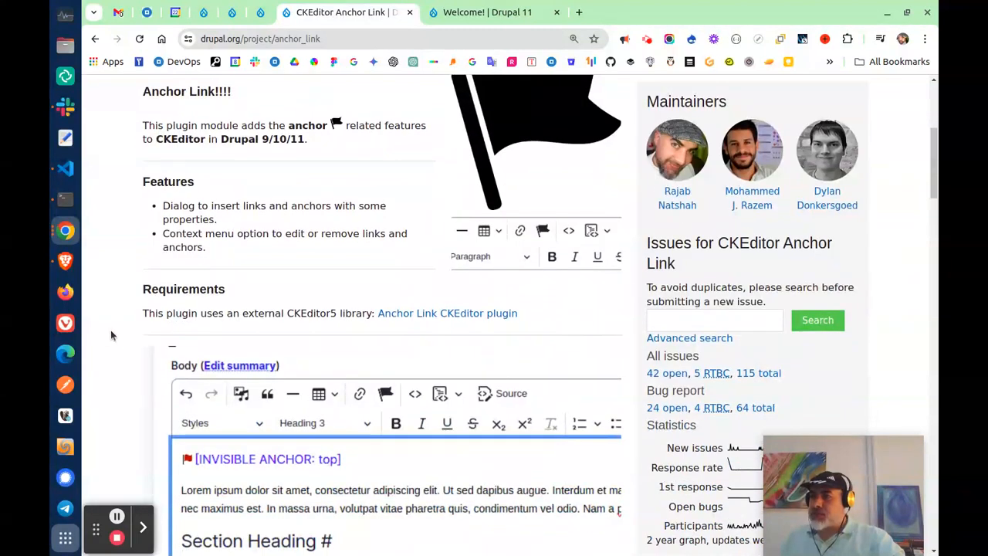
scroll(107, 329, down, 3)
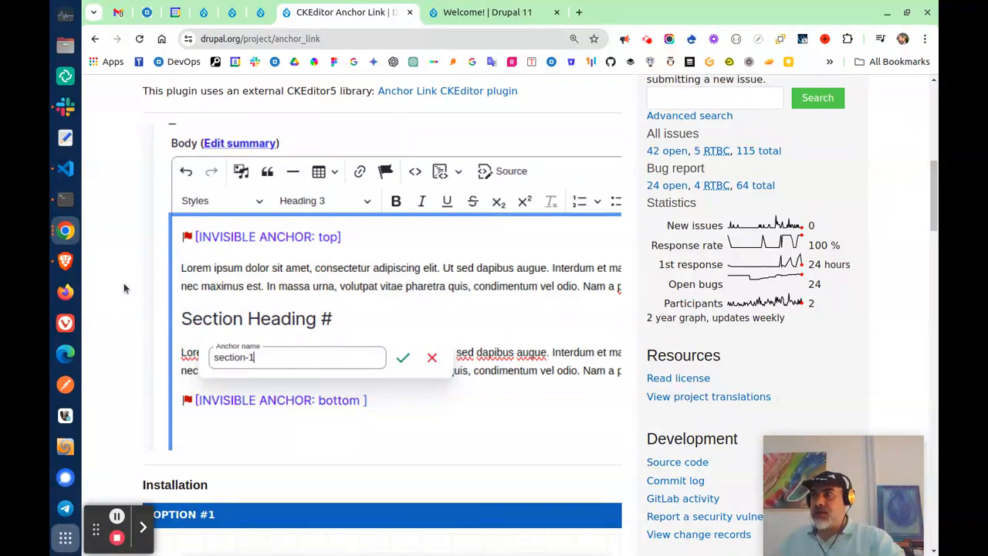
scroll(127, 289, down, 3)
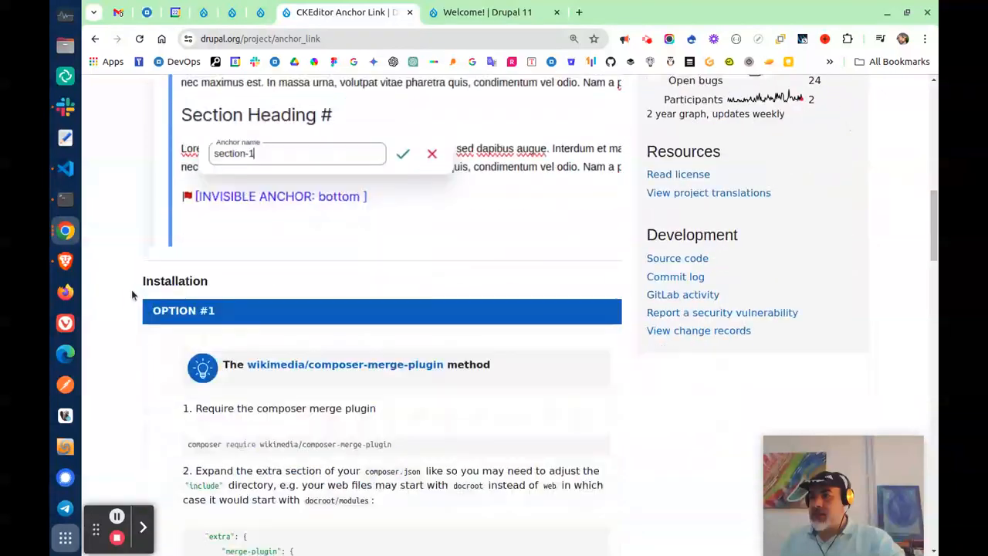
drag(155, 291, 223, 293)
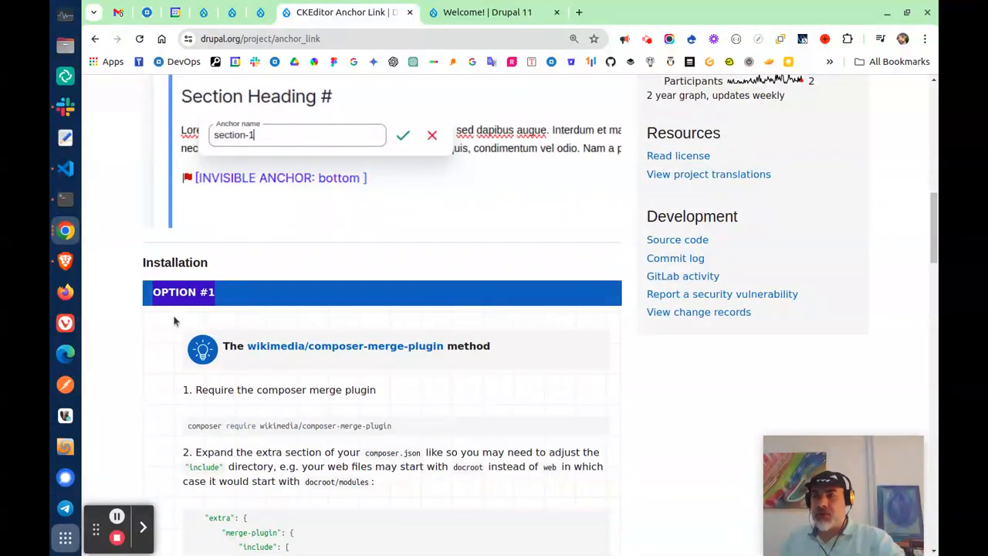
scroll(173, 321, down, 8)
scroll(162, 255, down, 2)
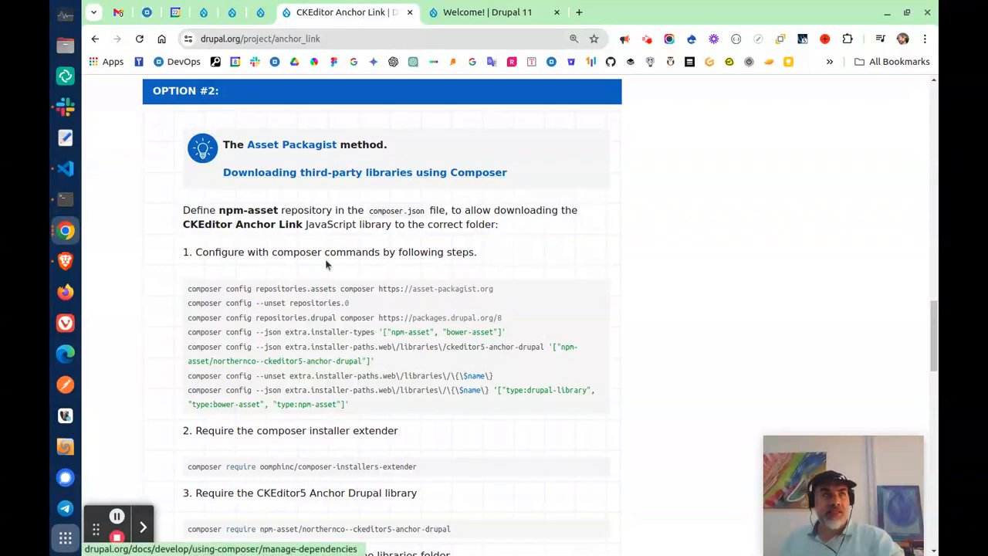
drag(389, 146, 238, 141)
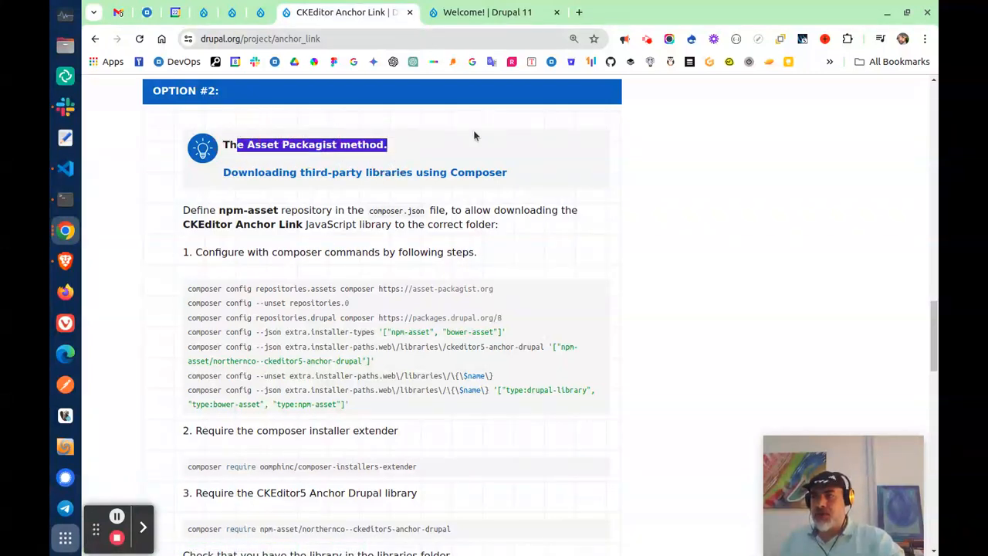
- Read the linked "Downloading third-party libraries using Composer" guide in a separate tab, including its Asset Packagist recipe, and close it
click(444, 138)
right_click(356, 176)
click(398, 187)
click(463, 12)
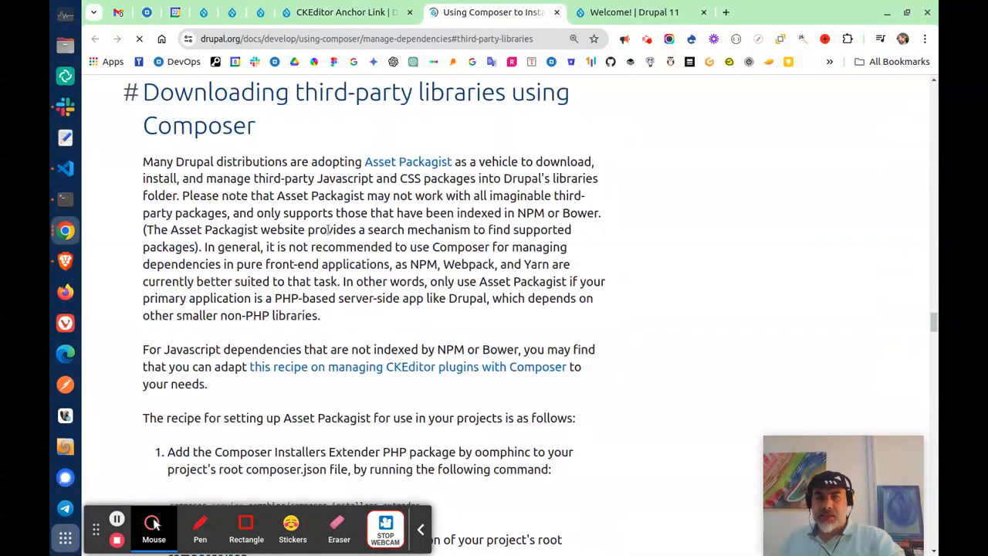
scroll(247, 245, down, 5)
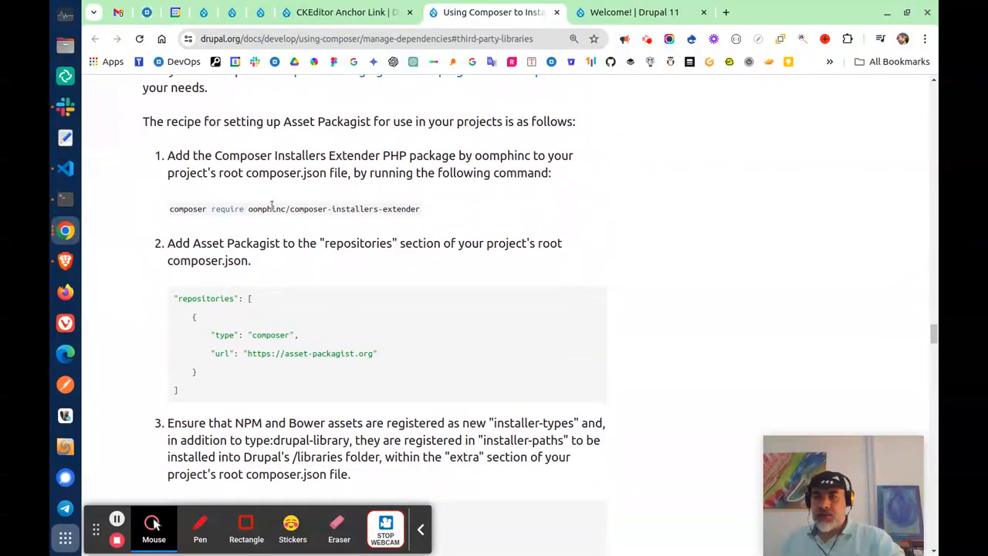
scroll(282, 312, down, 1)
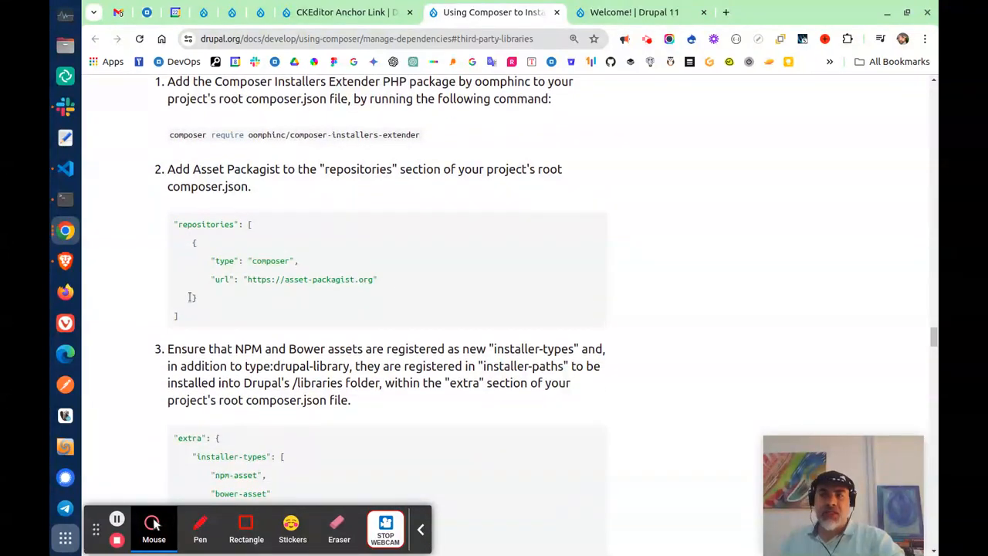
scroll(190, 297, down, 4)
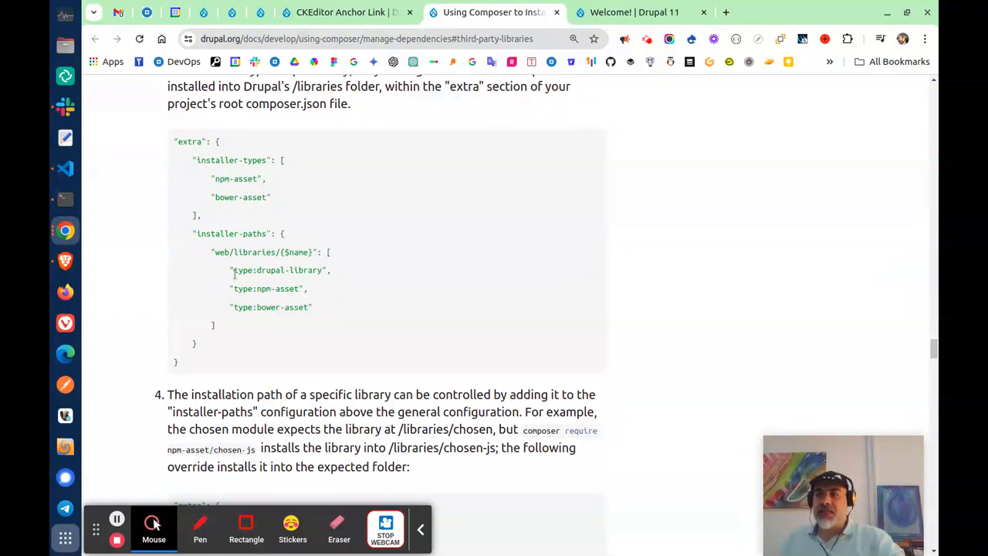
scroll(234, 274, down, 5)
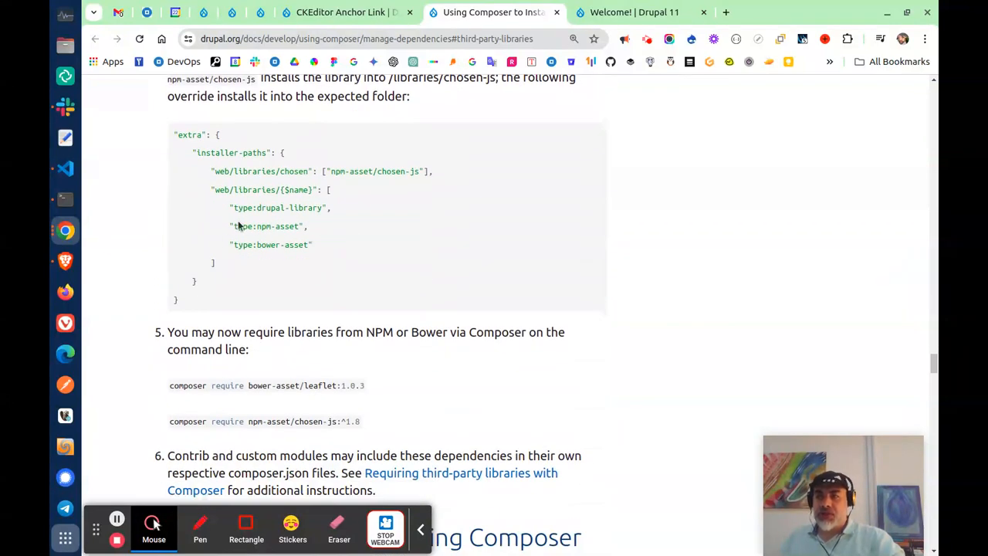
scroll(220, 258, up, 2)
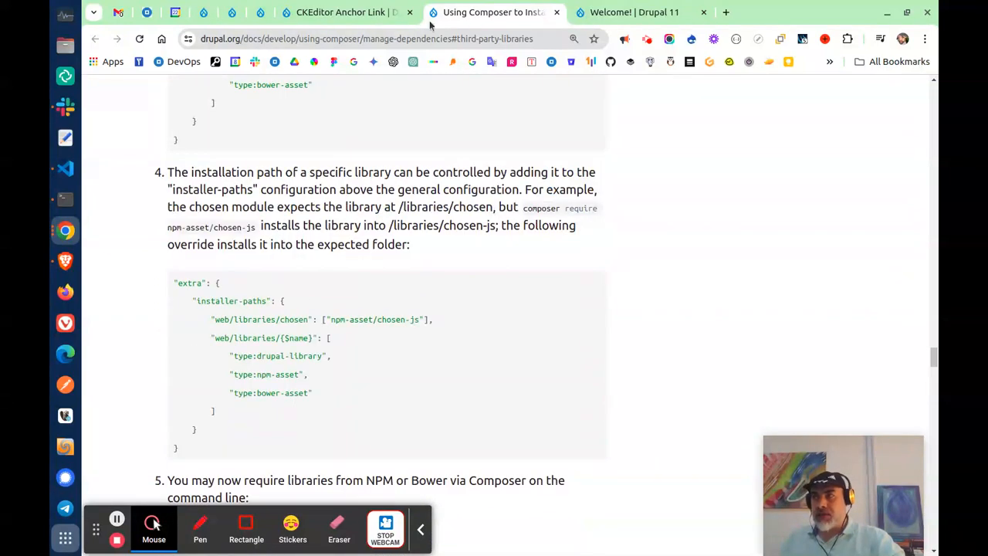
click(556, 13)
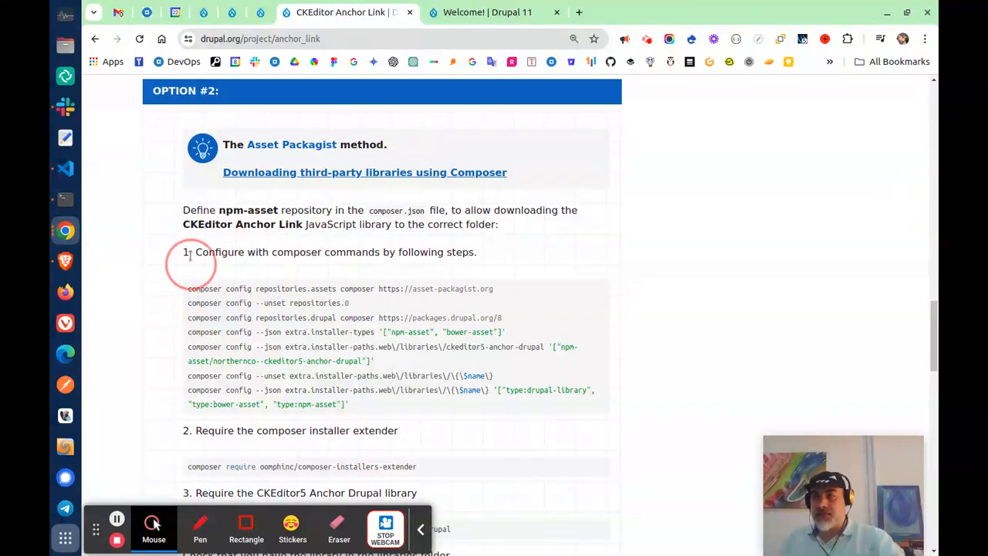
- Open the creation form for a new Basic page on the Drupal 11 site and examine the Body editor's toolbar
click(494, 12)
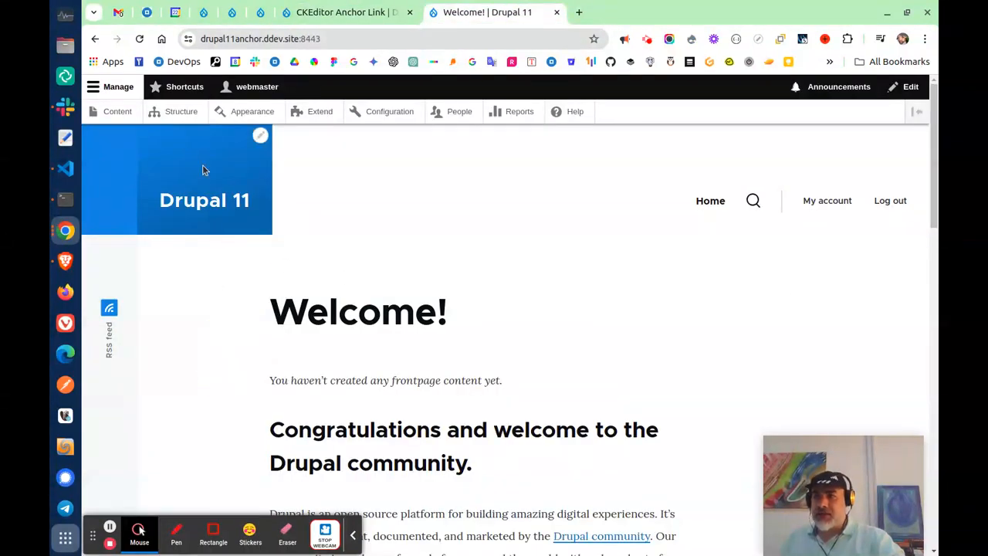
click(353, 535)
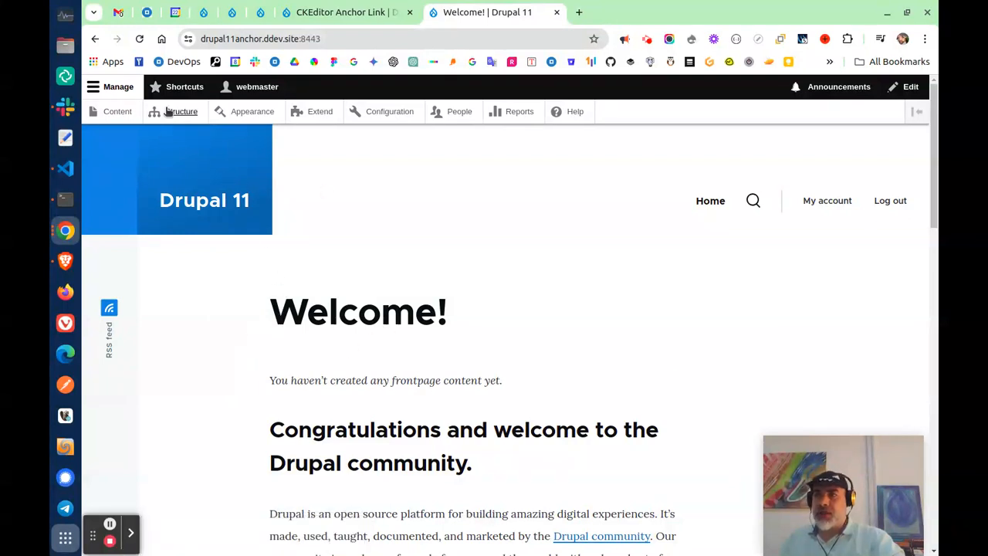
click(120, 115)
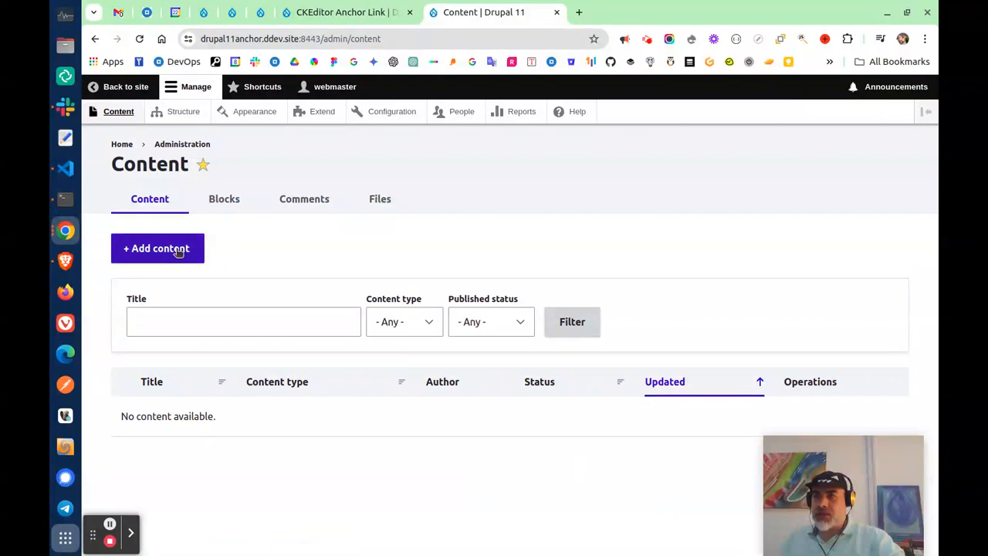
click(173, 248)
click(171, 279)
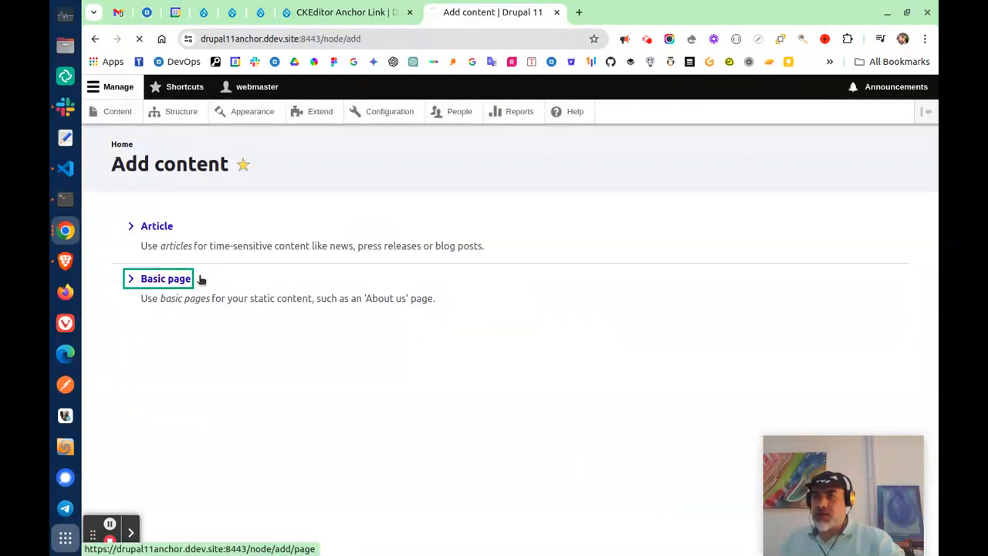
scroll(323, 301, down, 1)
scroll(322, 300, down, 2)
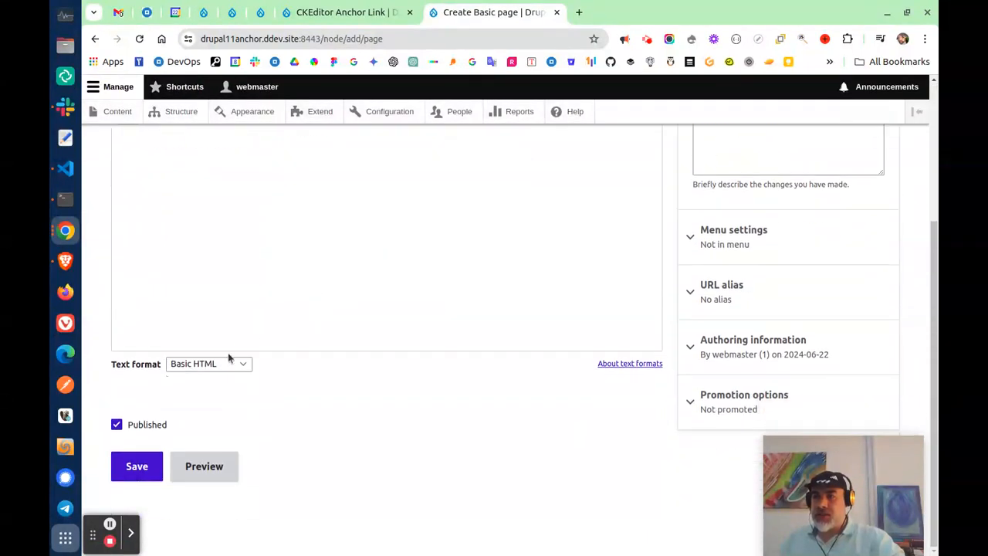
scroll(191, 401, up, 1)
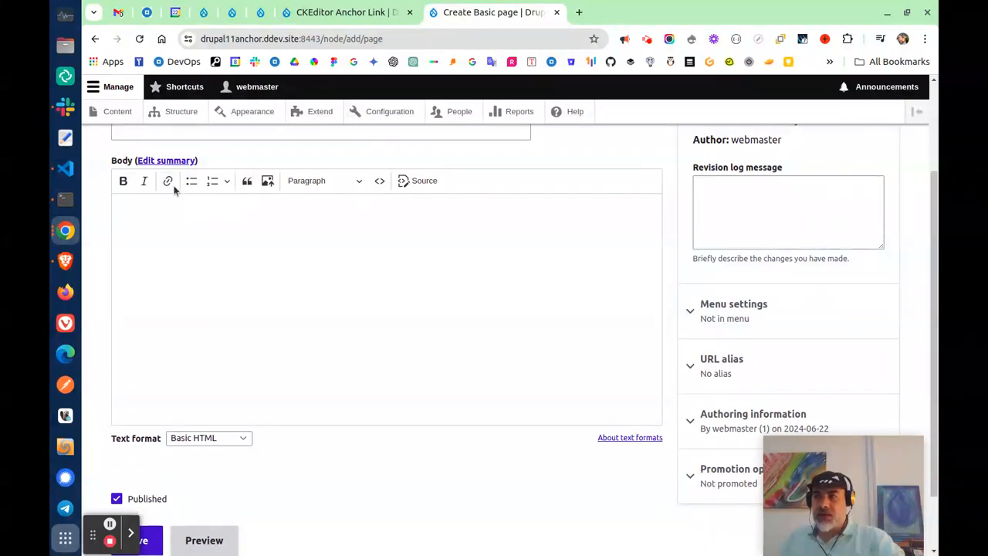
click(158, 222)
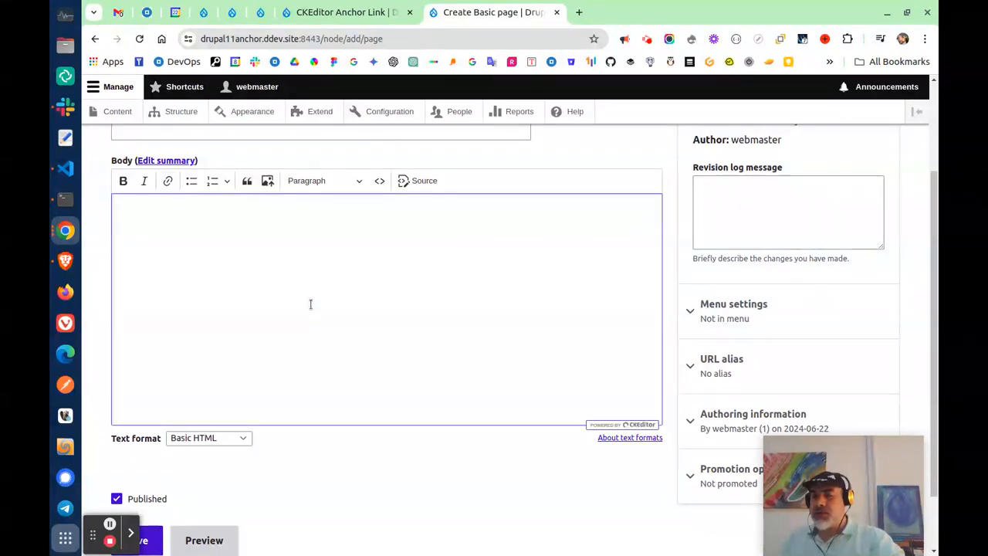
scroll(308, 293, up, 1)
scroll(296, 300, down, 1)
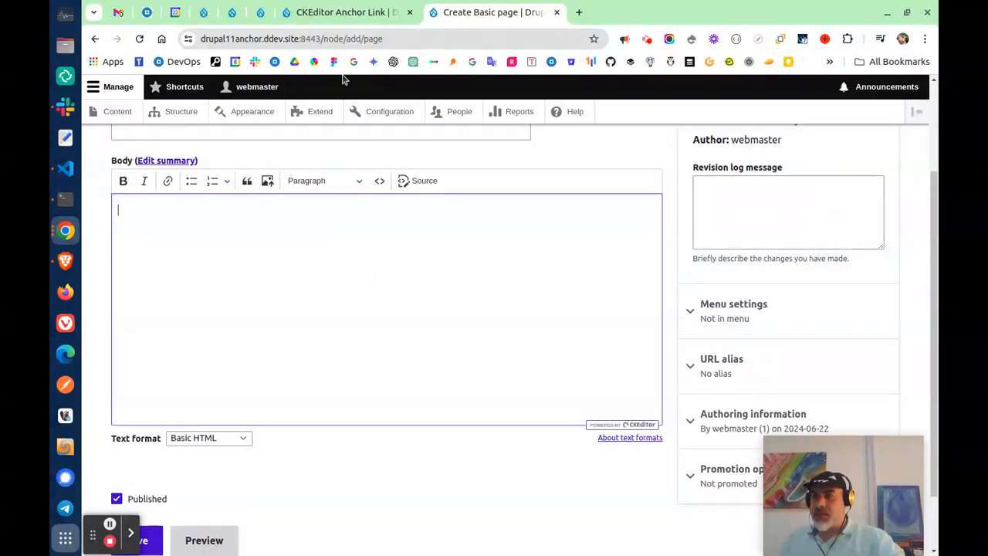
- Check the Option #2 instructions and the running drupal11anchor project in the terminal, and return to the Basic page form in the browser
click(349, 13)
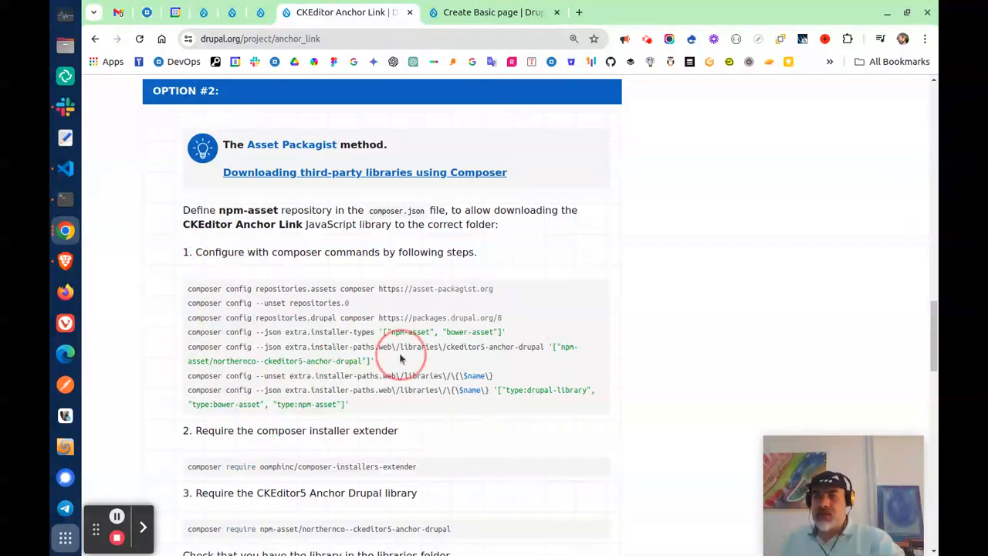
key(alt+Tab)
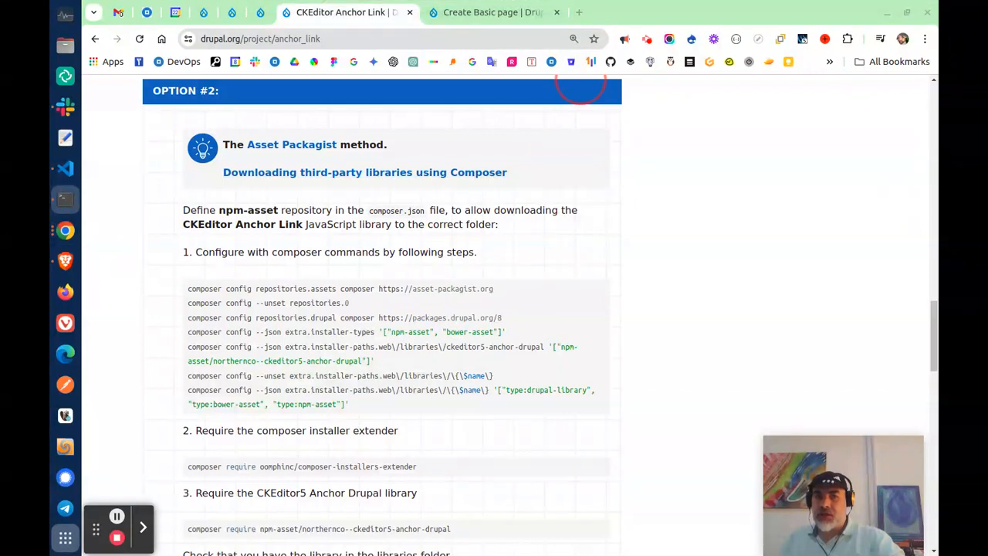
drag(560, 0, 496, 77)
double_click(561, 74)
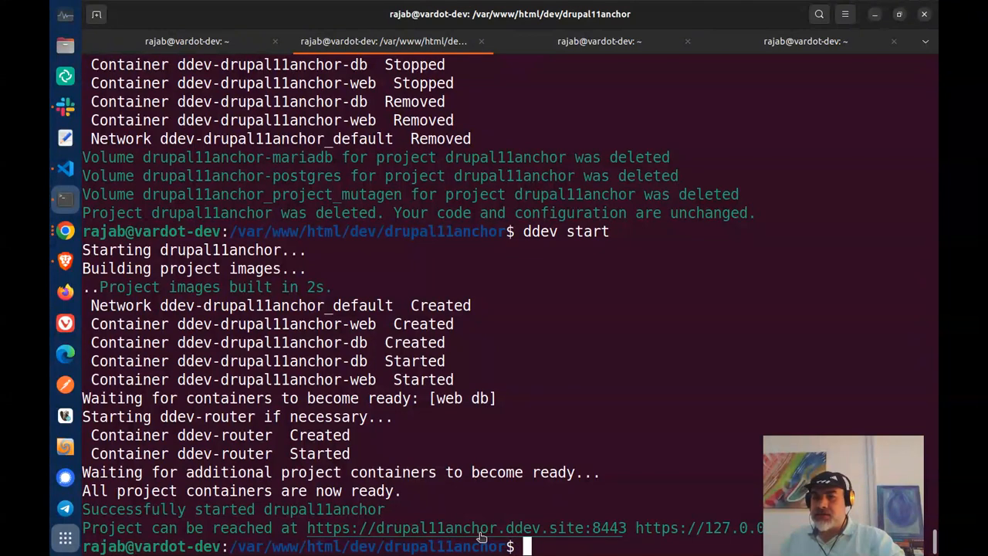
click(66, 230)
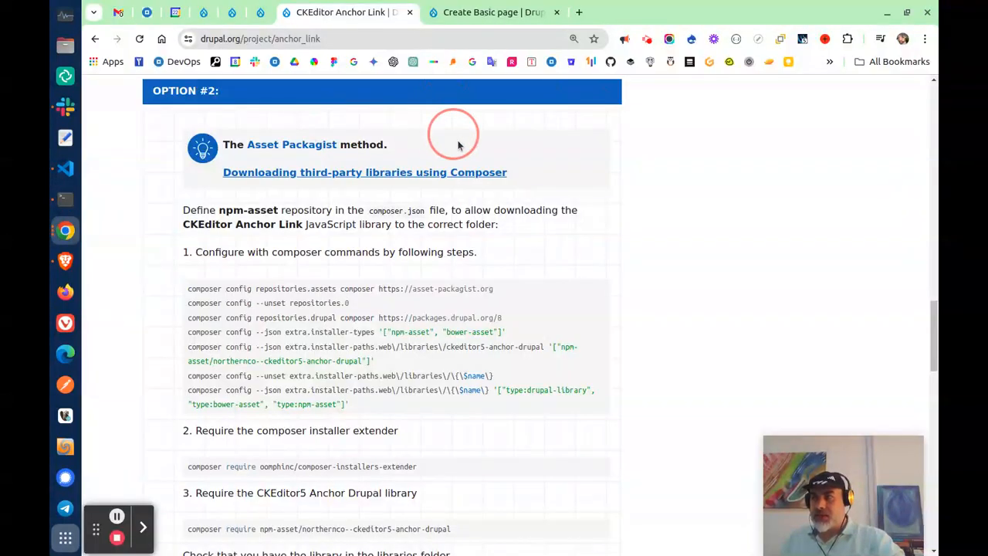
click(509, 12)
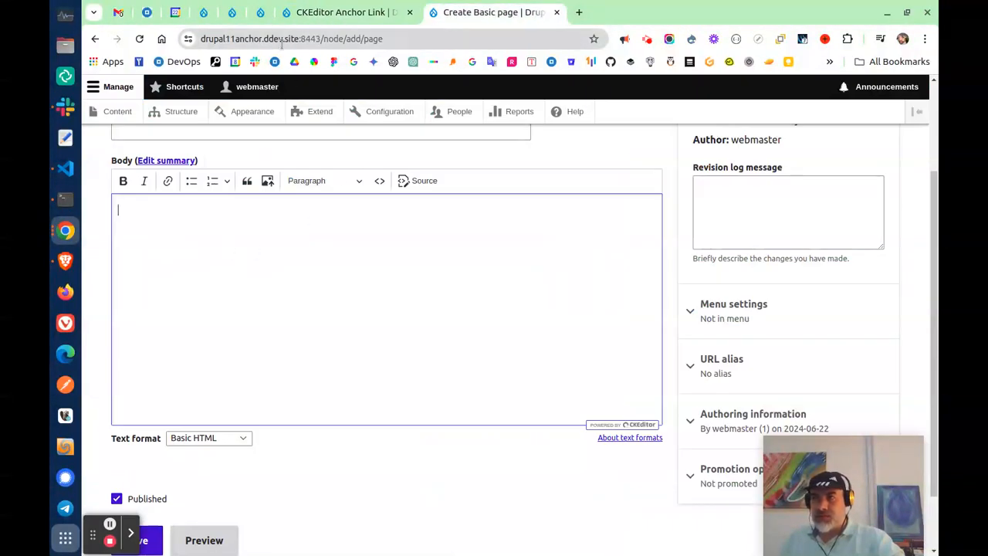
- Switch to the terminal and enter the drupal11anchor web container by running "ddev ssh"
click(68, 202)
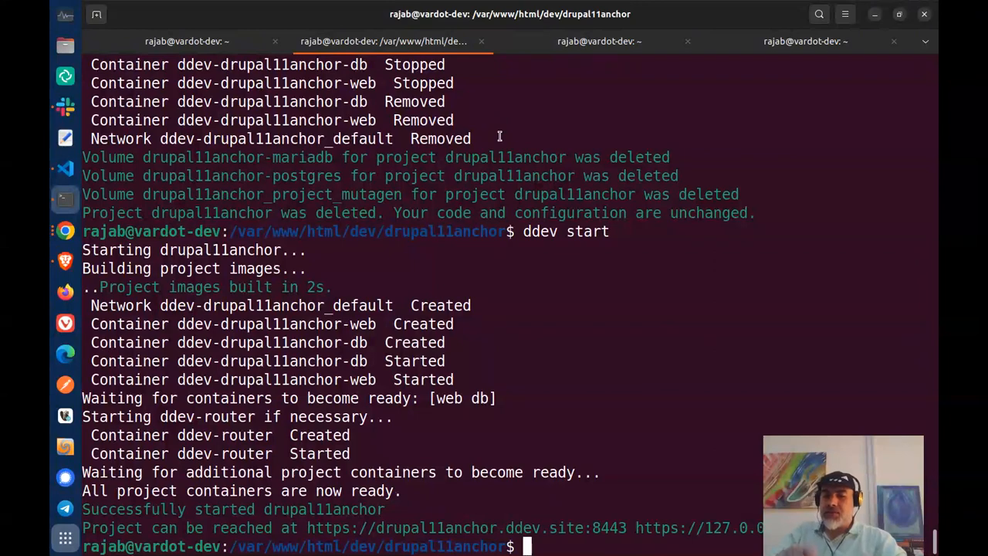
text(d)
key(BackSpace)
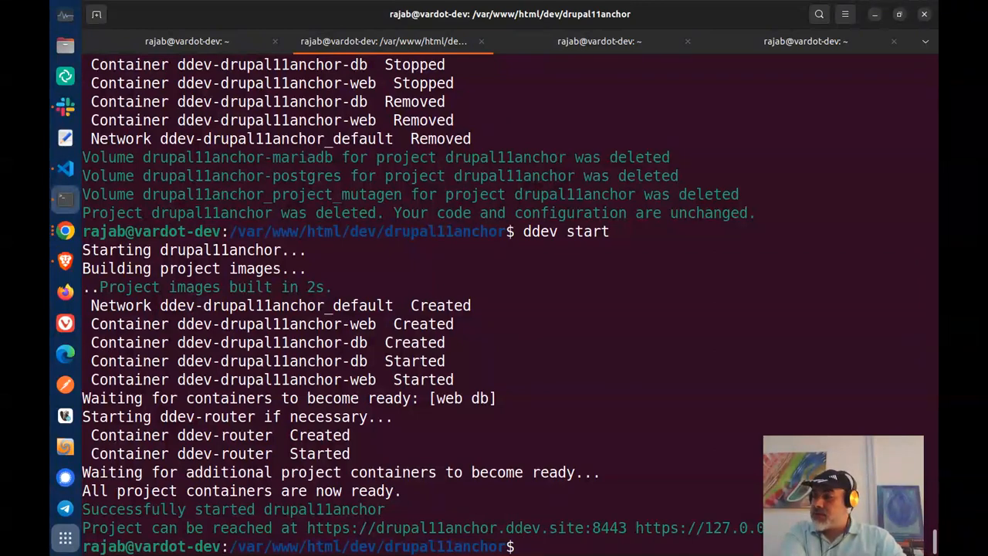
text(dd)
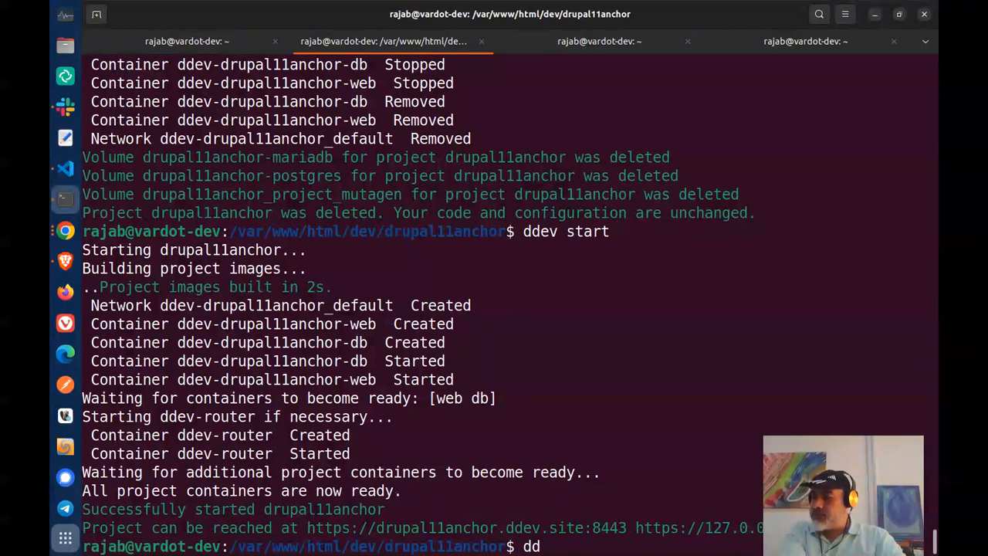
text(ev ssh)
key(Return)
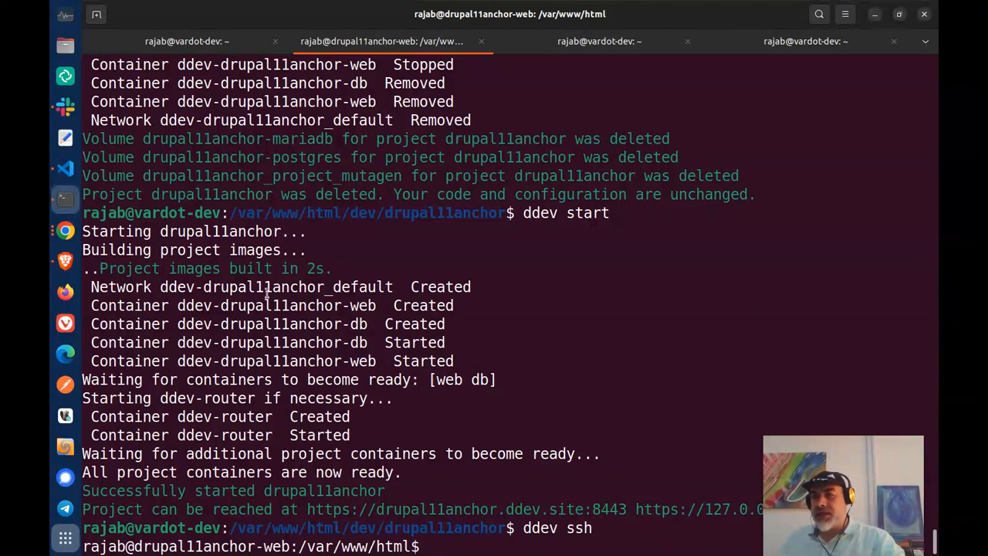
- Return to the CKEditor Anchor Link project page in the browser and review the Option #2 Composer configuration commands, starting with the repository ones
click(67, 231)
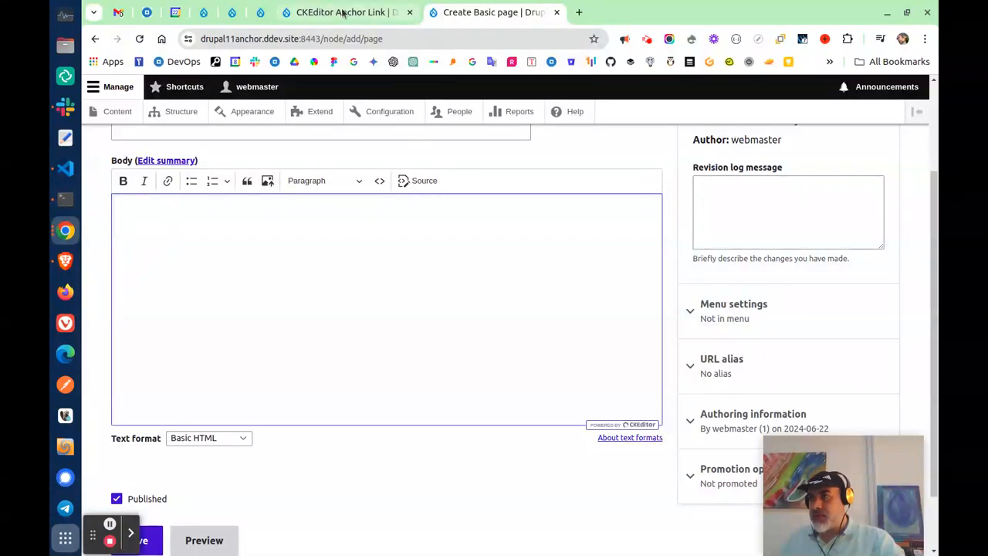
click(343, 12)
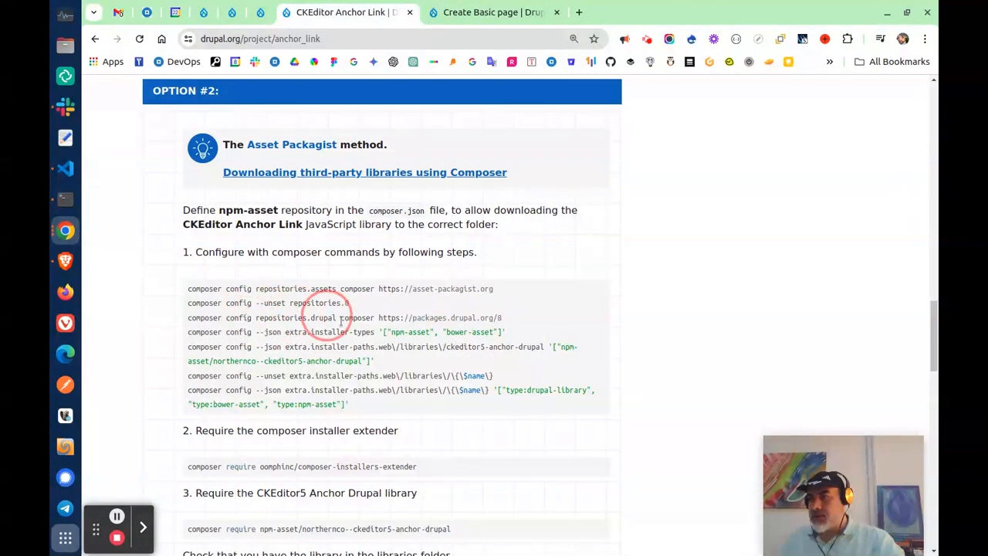
drag(352, 403, 188, 288)
right_click(219, 299)
click(254, 309)
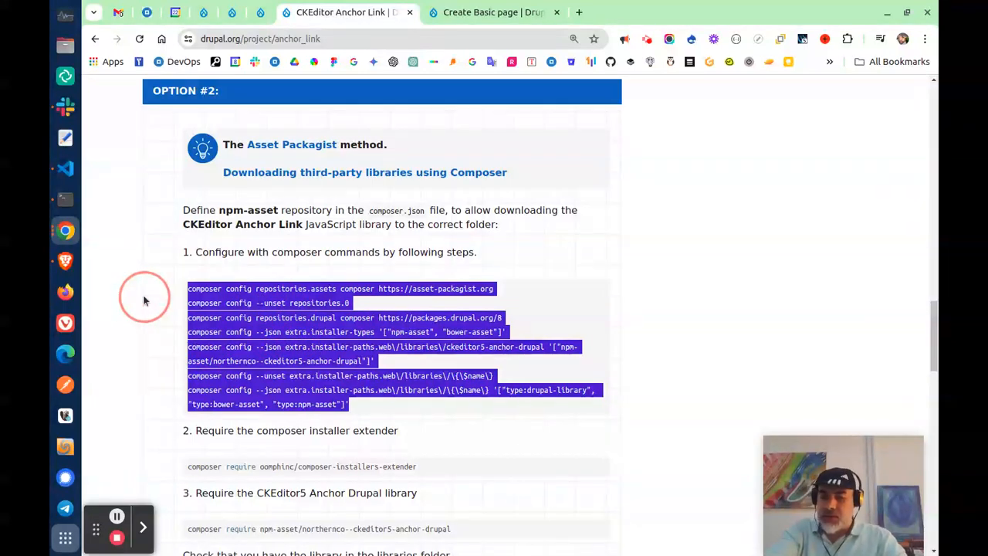
key(ctrl+plus)
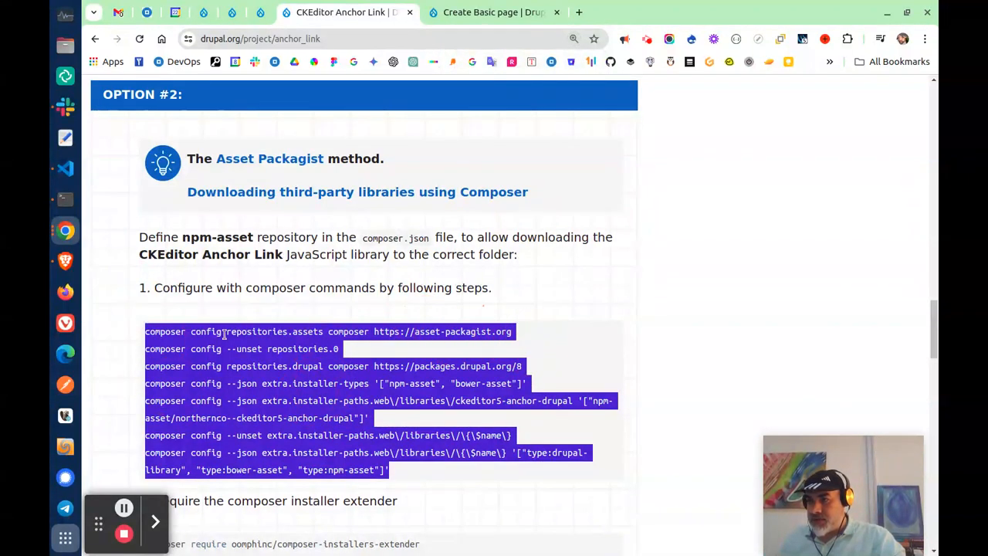
click(158, 333)
drag(144, 333, 527, 340)
drag(340, 348, 141, 352)
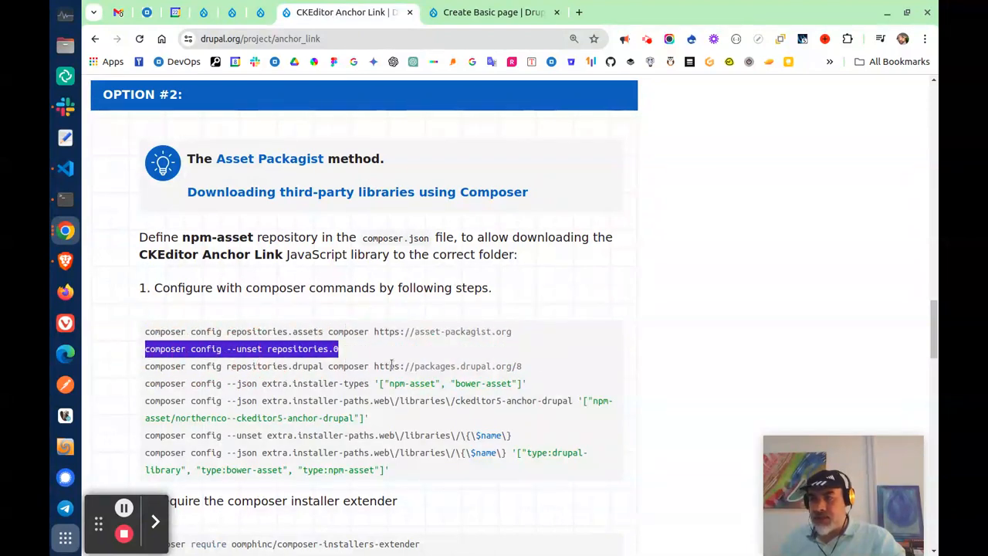
drag(524, 366, 141, 369)
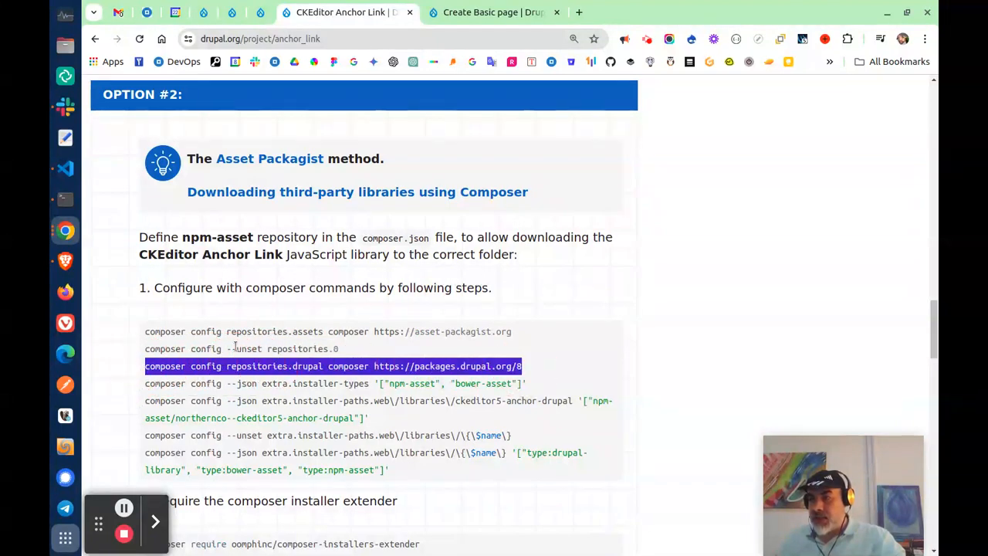
click(311, 370)
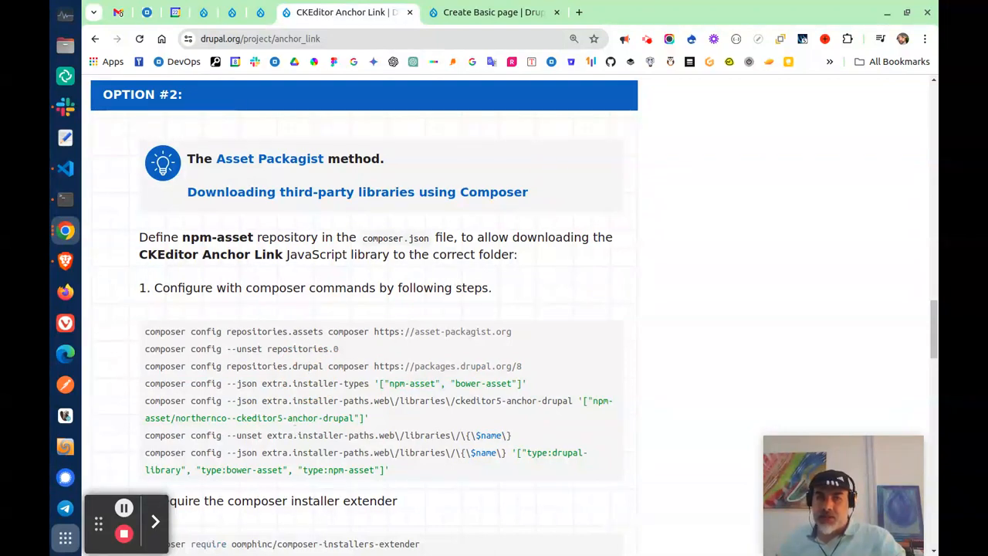
- Switch to Visual Studio Code, maximize its window, open the project's composer.json and narrow the file explorer to give the code more room
drag(549, 0, 480, 21)
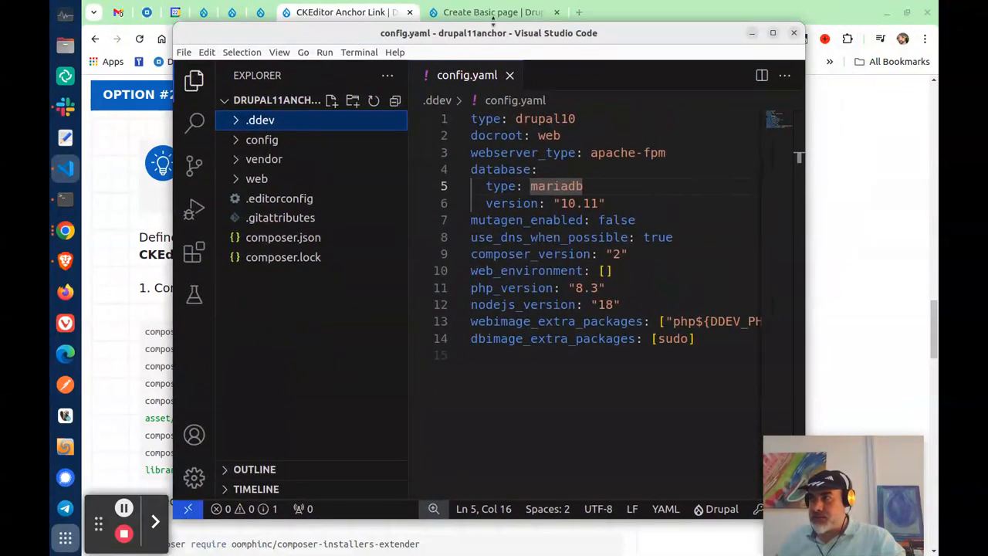
click(772, 33)
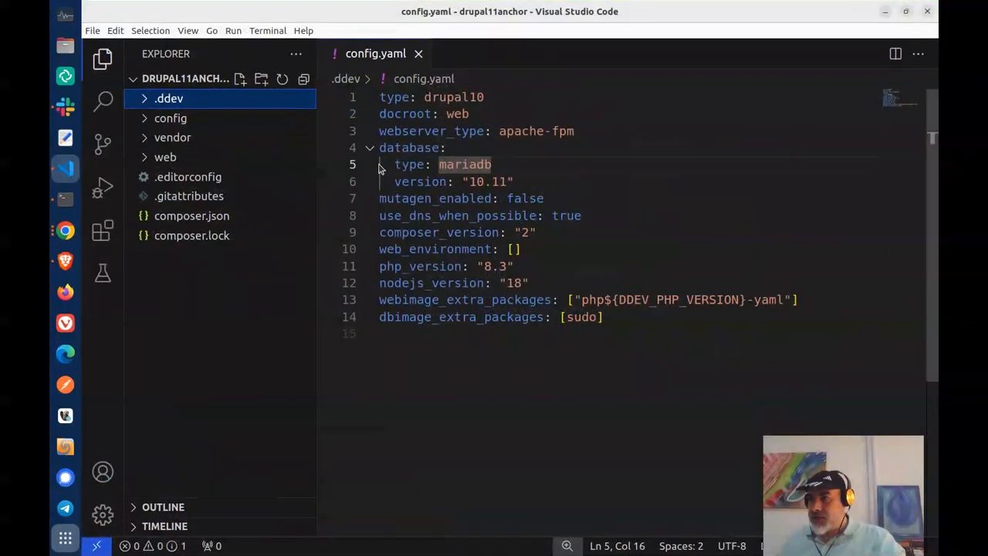
click(199, 216)
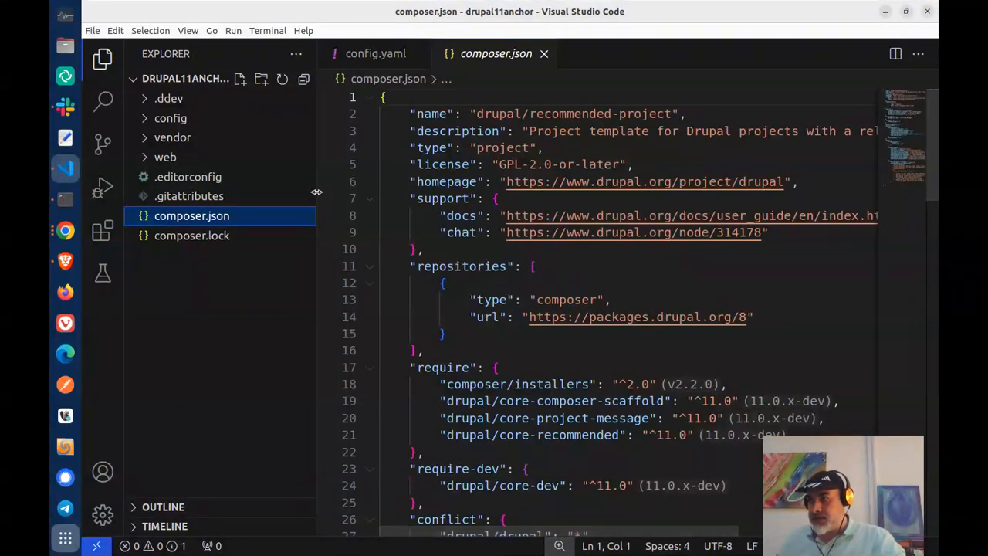
drag(316, 195, 274, 194)
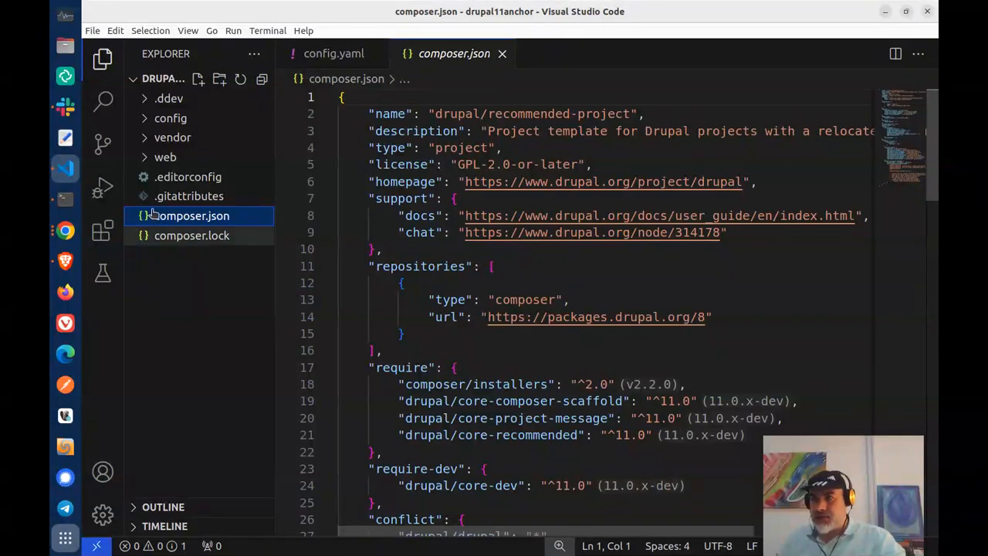
click(65, 200)
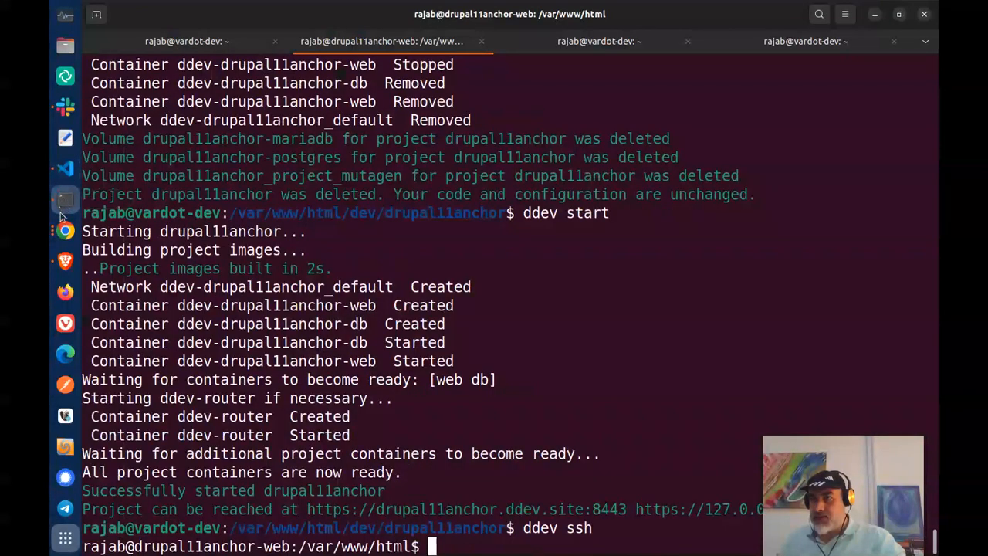
click(66, 230)
drag(530, 335, 147, 331)
right_click(154, 332)
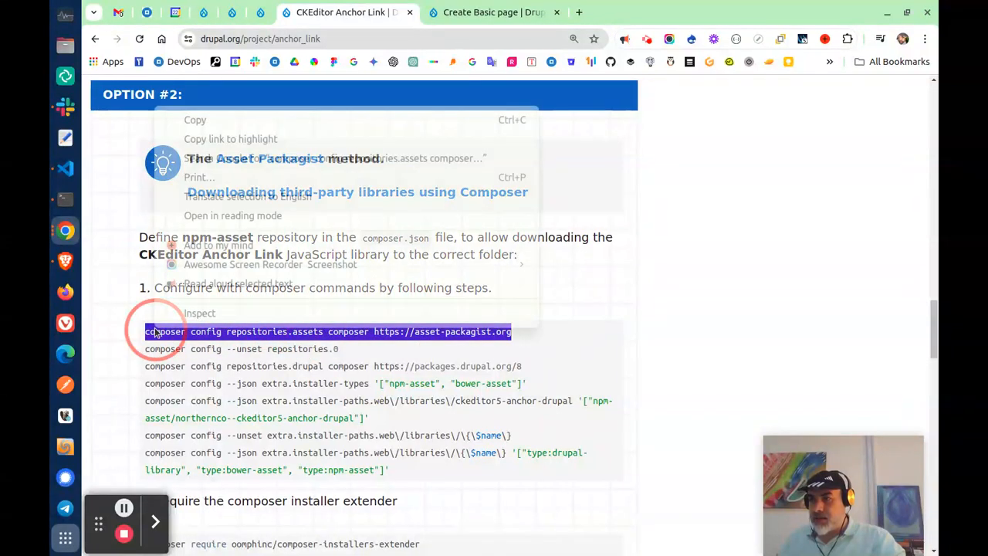
click(236, 121)
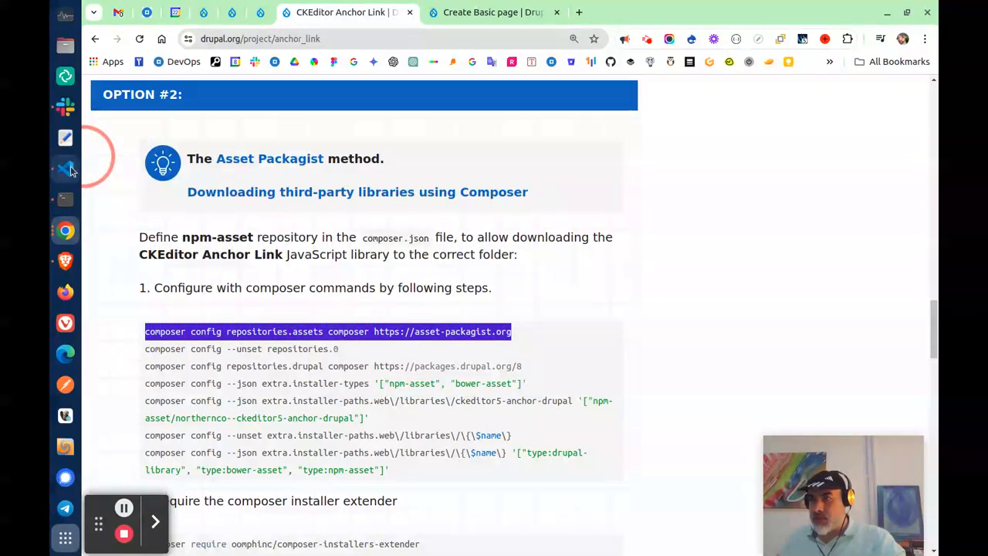
click(64, 199)
right_click(564, 304)
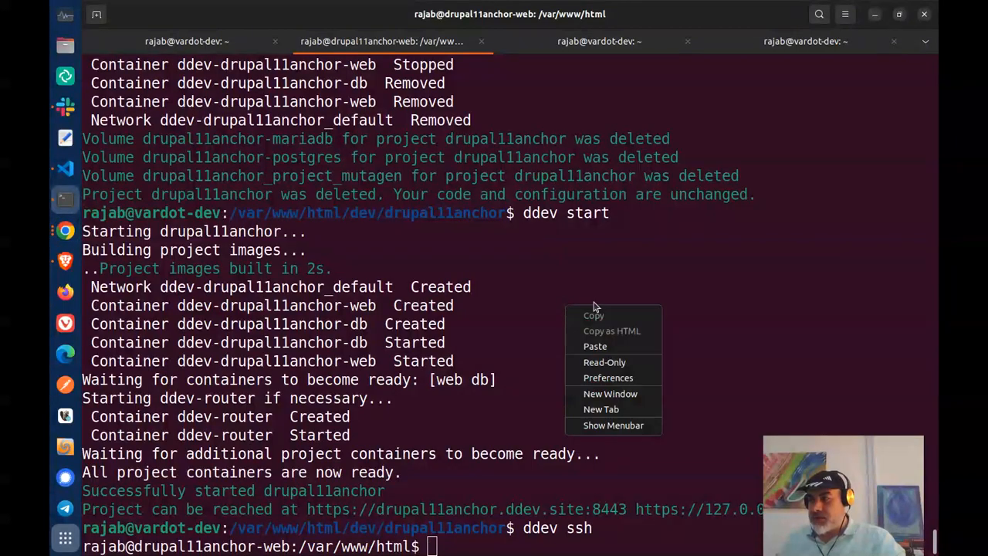
click(598, 346)
key(Return)
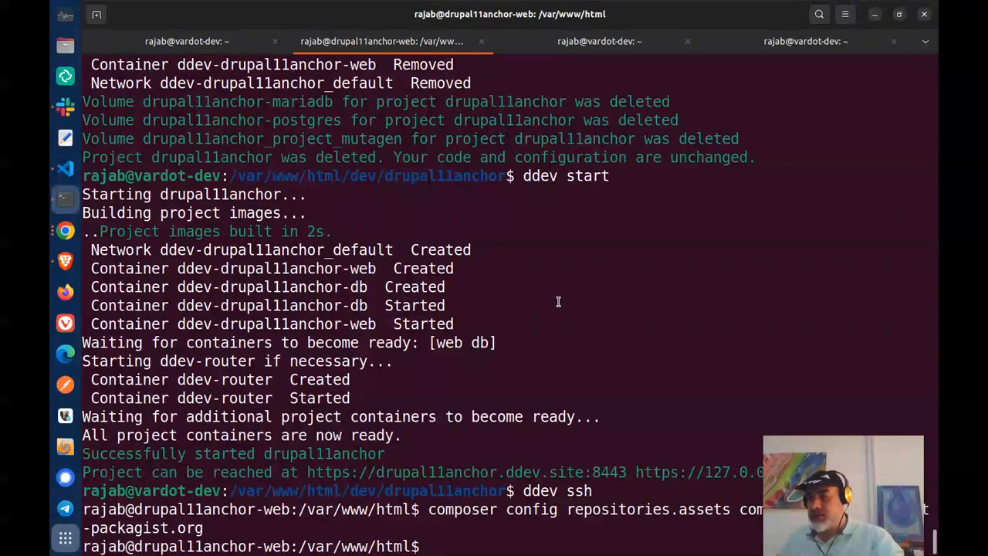
click(65, 168)
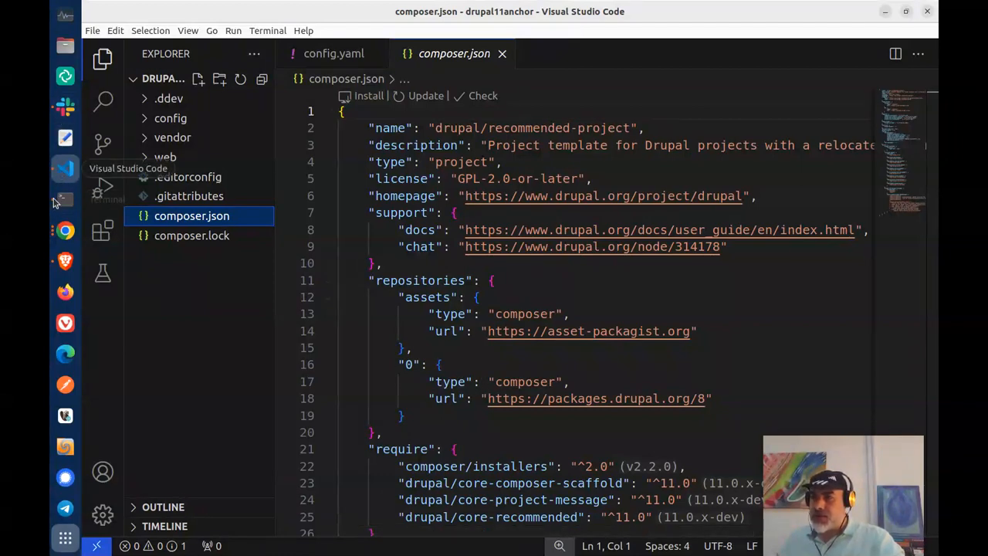
- Copy "composer config --unset repositories.0" from the Option #2 instructions, run it in the web container, and check composer.json
click(65, 230)
drag(339, 349, 141, 346)
right_click(158, 348)
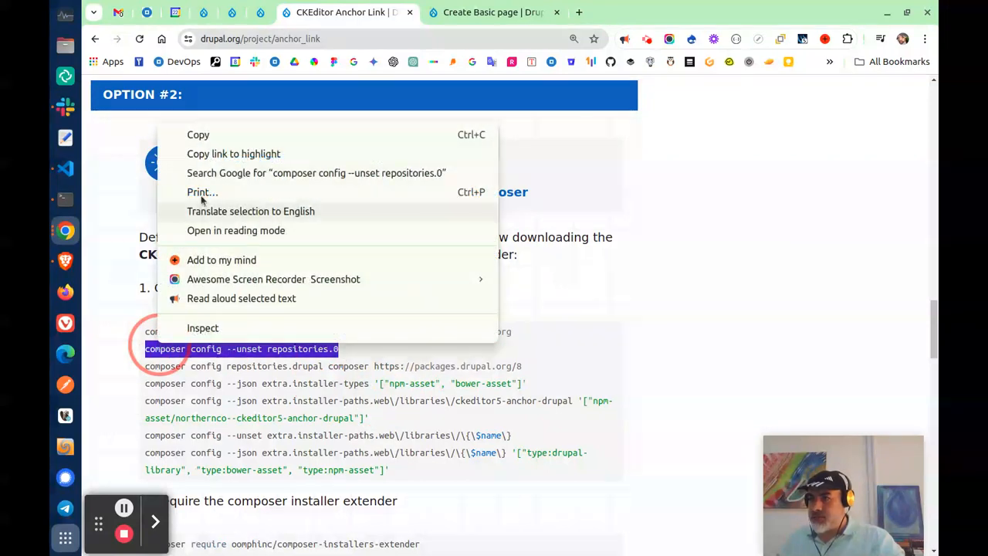
click(196, 134)
click(478, 12)
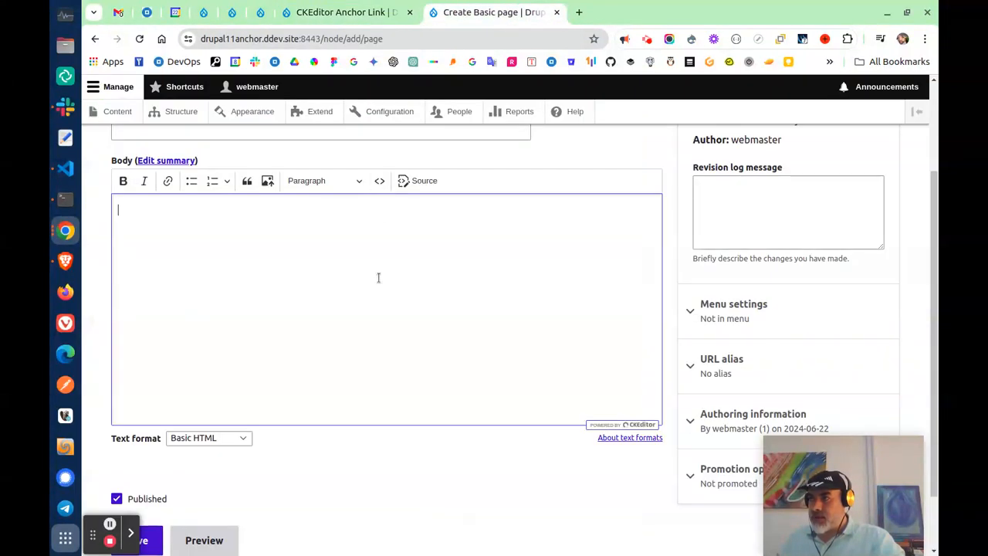
click(65, 199)
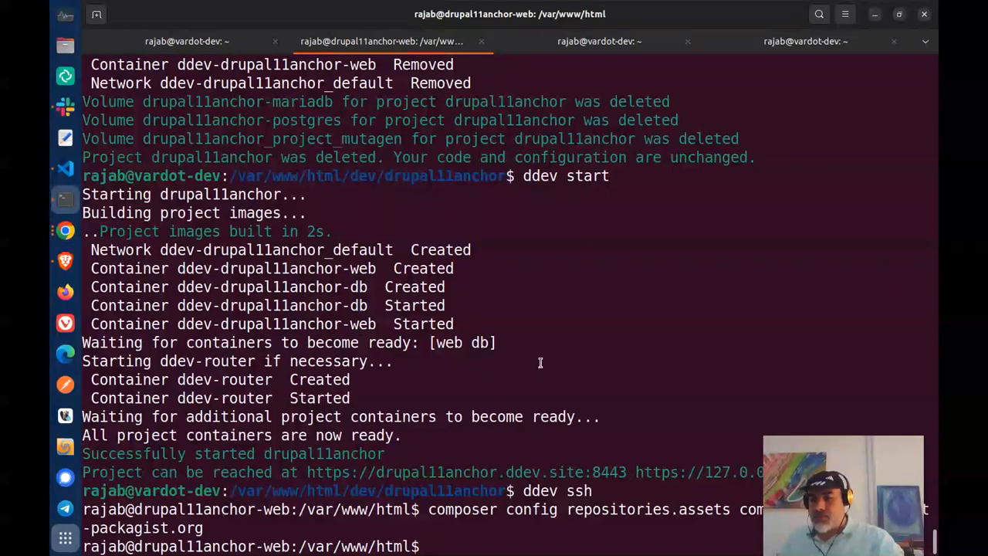
key(ctrl+shift+v)
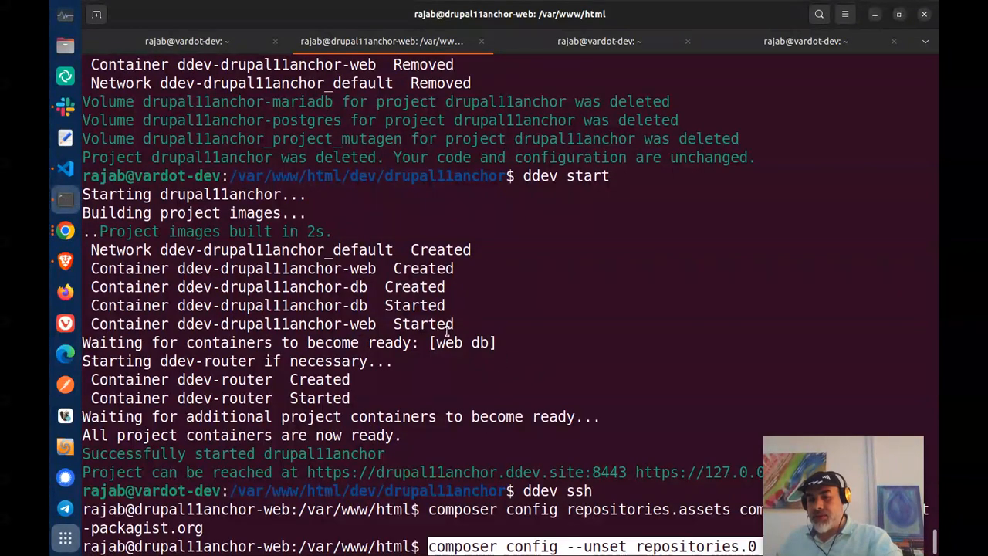
key(Return)
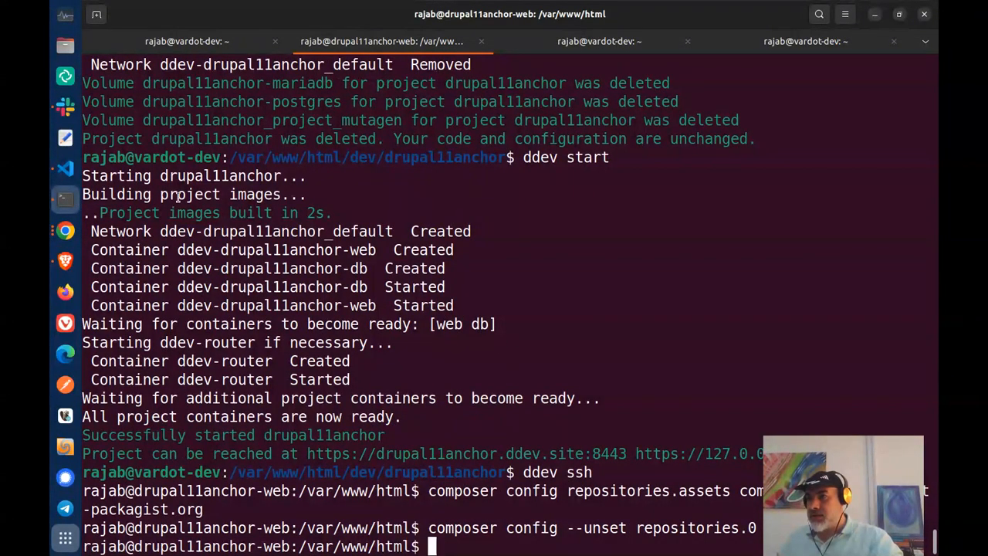
click(67, 171)
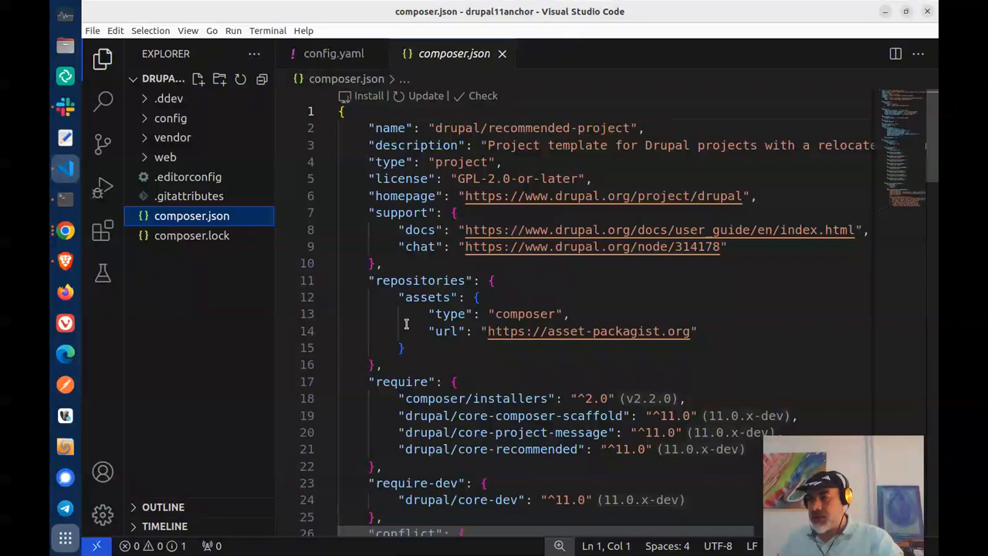
click(65, 230)
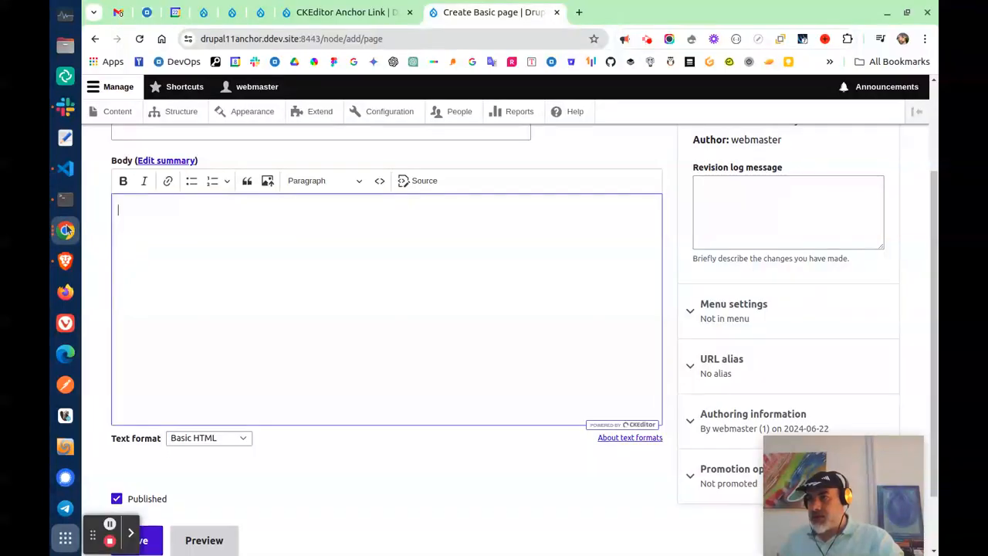
click(327, 15)
click(347, 361)
drag(534, 370, 148, 365)
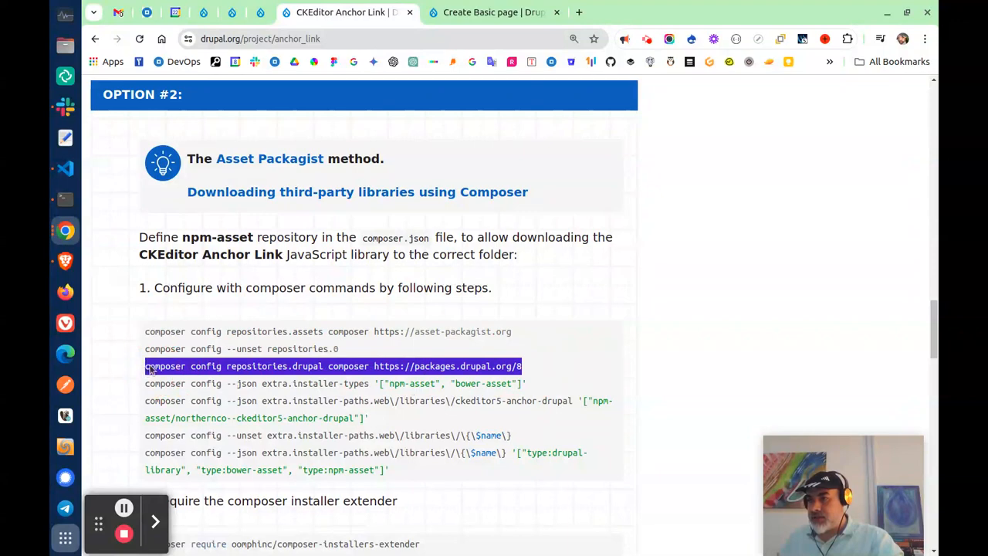
right_click(148, 366)
click(190, 157)
click(66, 199)
right_click(544, 267)
click(567, 307)
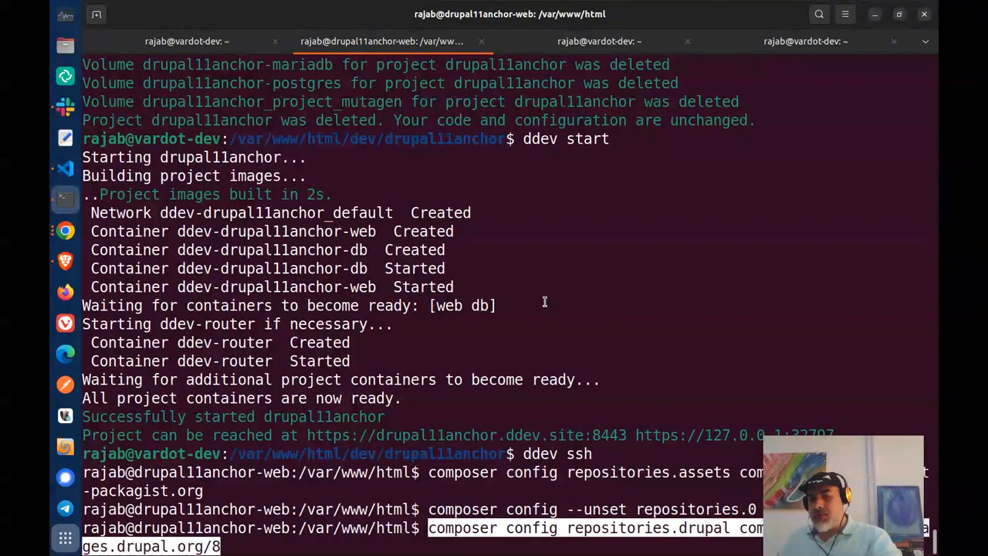
key(Return)
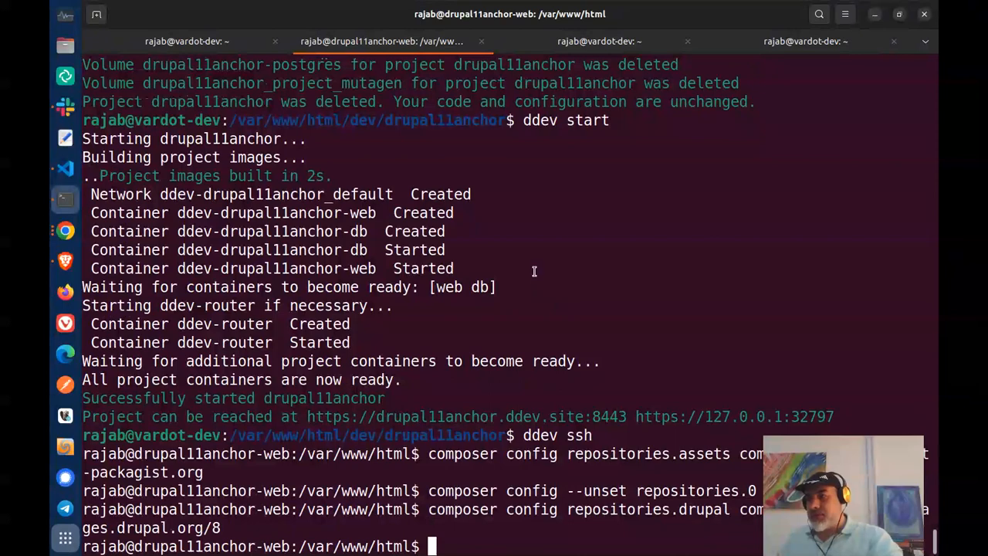
- Examine the repositories section and the require sections below it in composer.json in Visual Studio Code
click(65, 168)
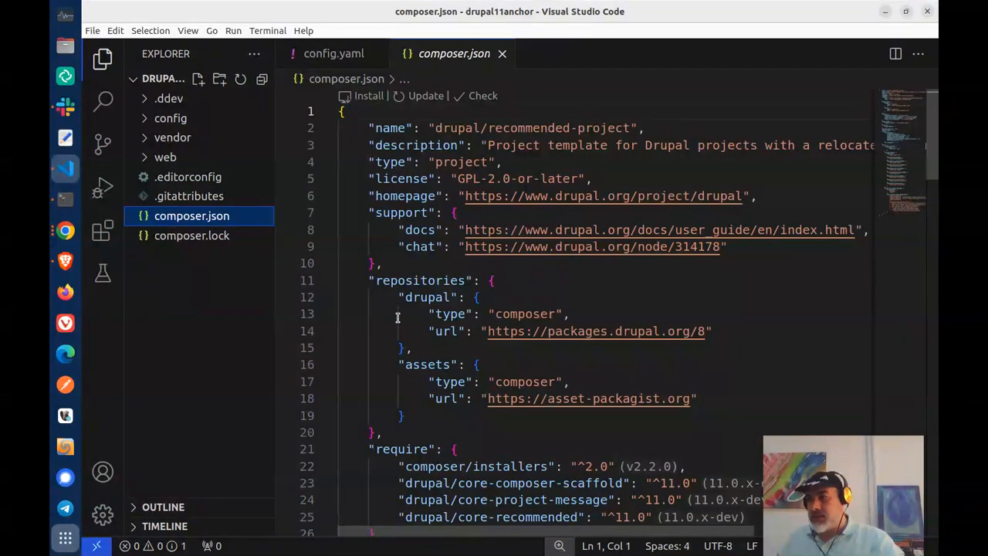
drag(370, 280, 405, 434)
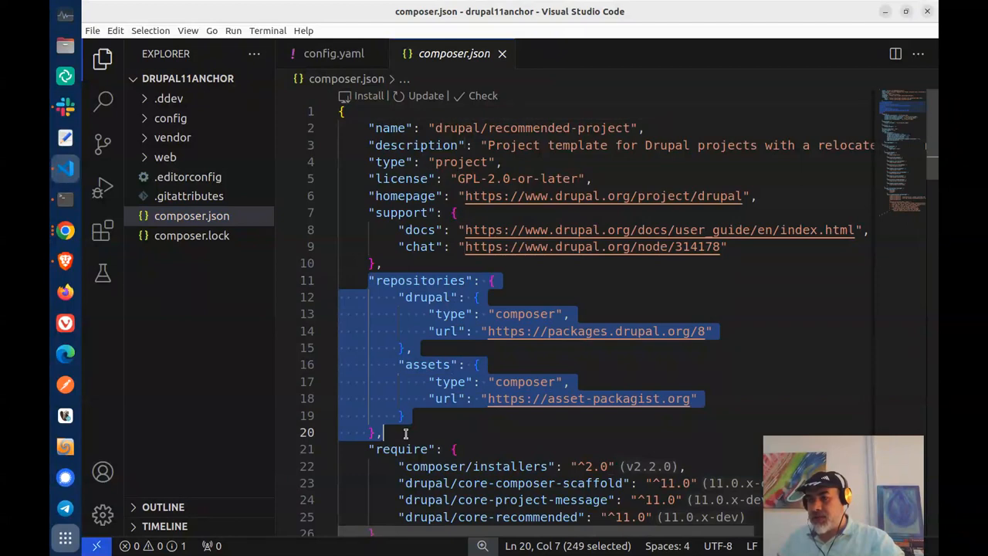
click(436, 330)
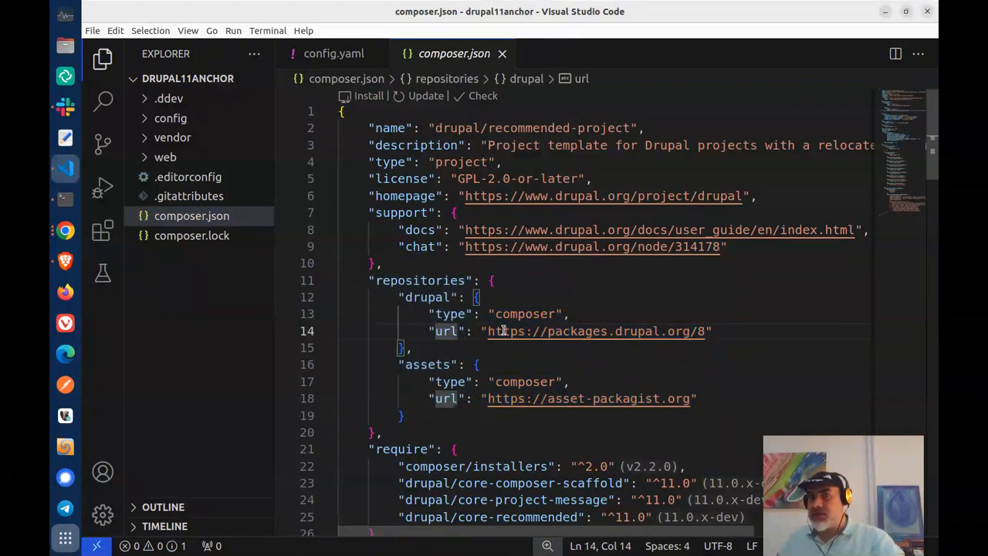
scroll(458, 328, down, 1)
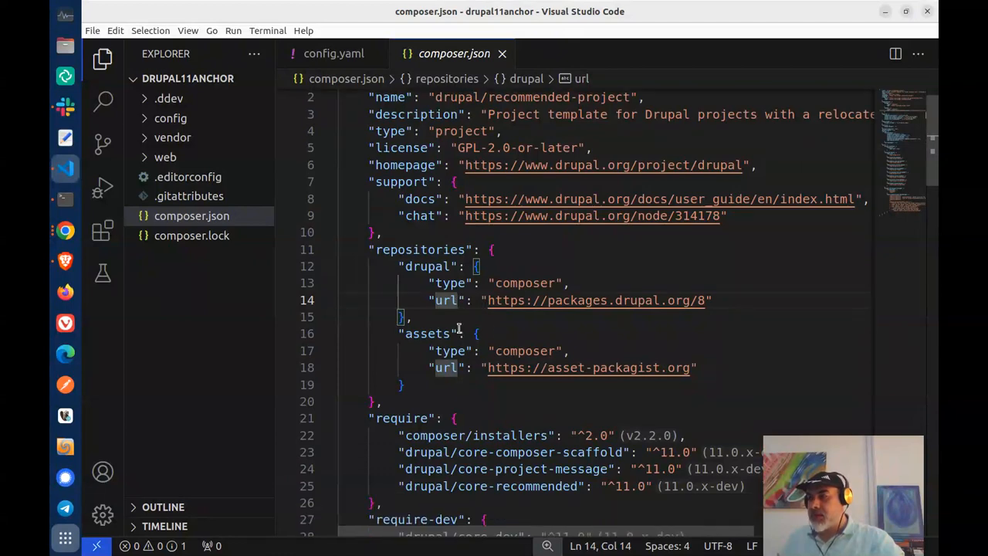
scroll(461, 301, down, 3)
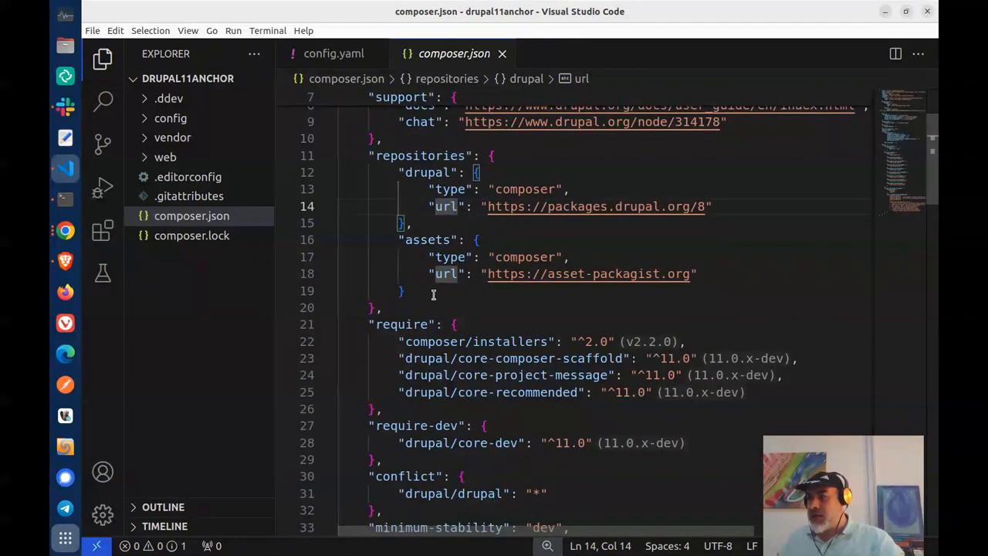
scroll(452, 336, down, 1)
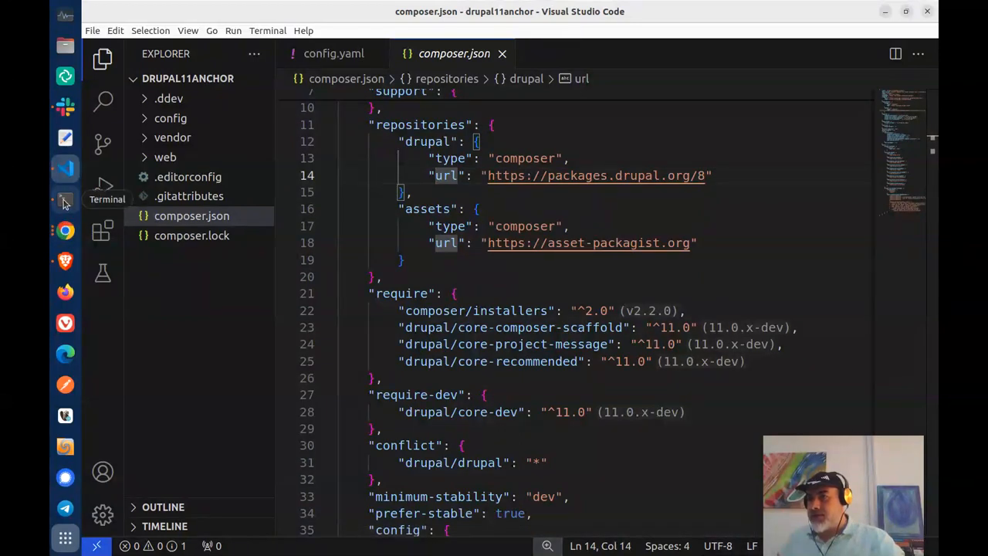
- Copy composer config --json extra.installer-types '["npm-asset", "bower-asset"]' from the Option #2 instructions in Chrome and run it in the web container terminal
click(64, 230)
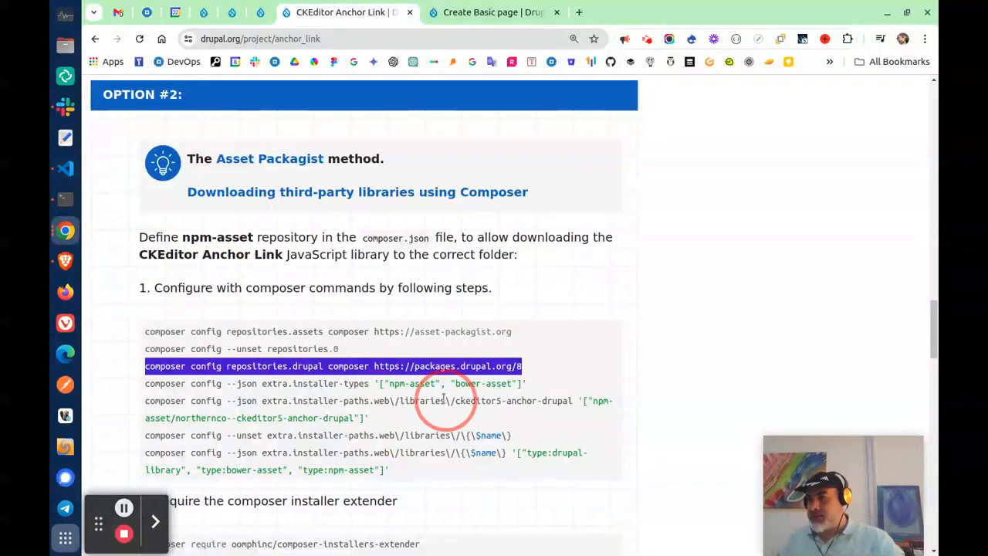
drag(547, 388, 124, 390)
right_click(270, 383)
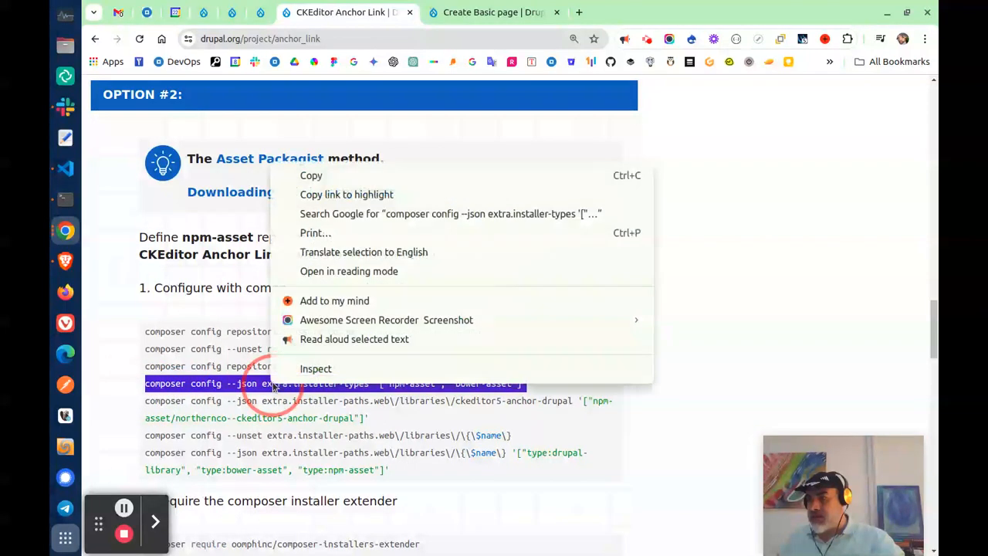
click(336, 177)
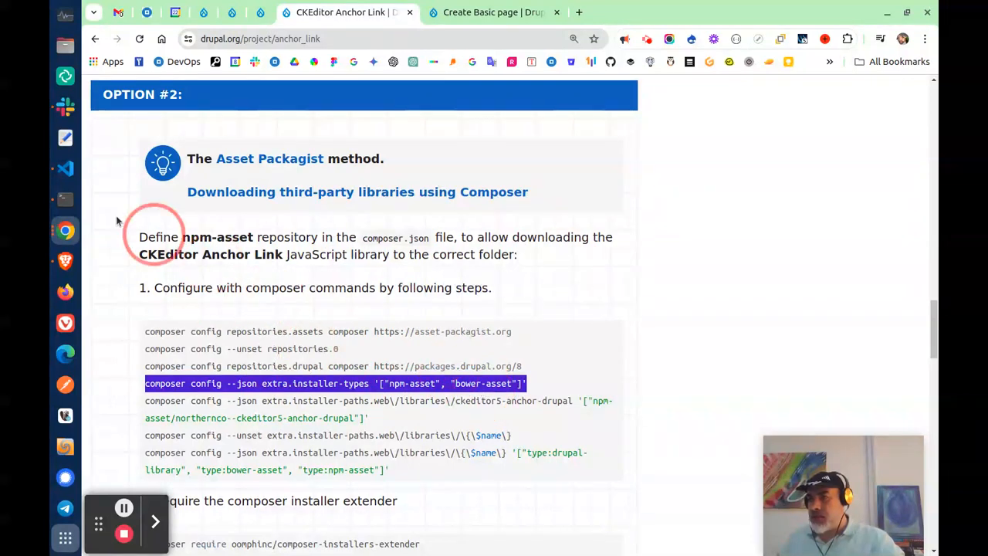
click(65, 198)
right_click(527, 279)
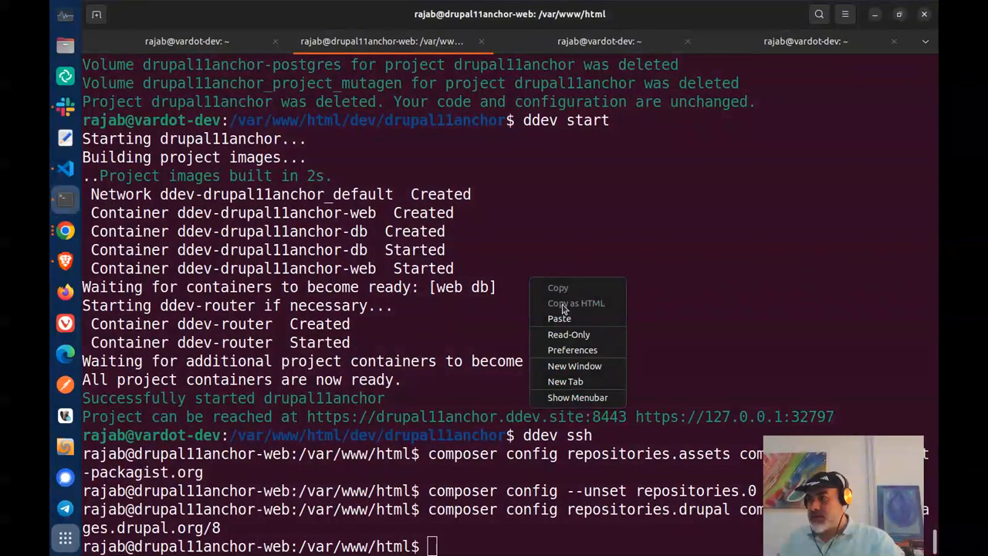
click(560, 314)
key(Return)
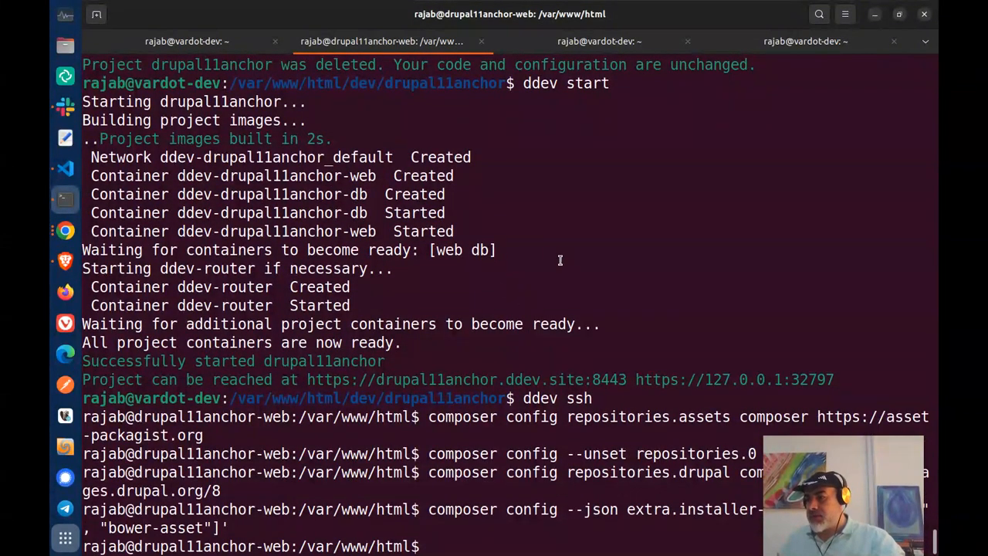
- Examine the extra section of composer.json in Visual Studio Code, checking the installer-types entry and the installer paths above it
key(alt+Tab)
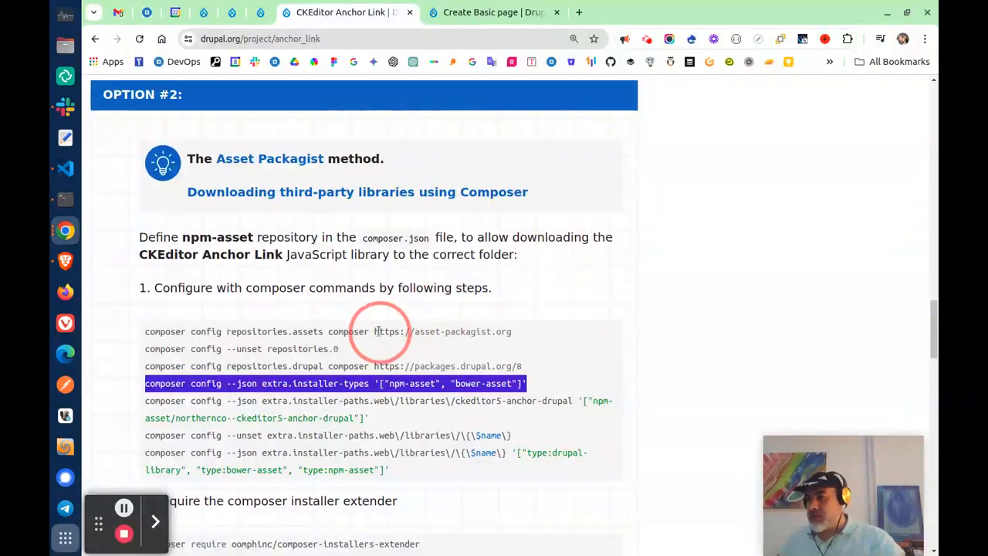
click(66, 168)
scroll(444, 329, down, 3)
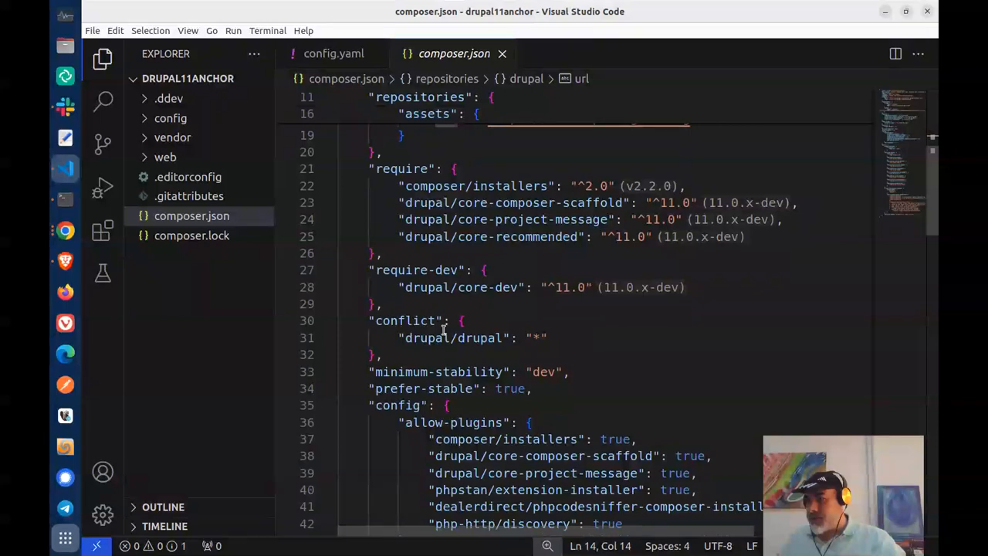
scroll(443, 330, down, 8)
scroll(392, 321, down, 18)
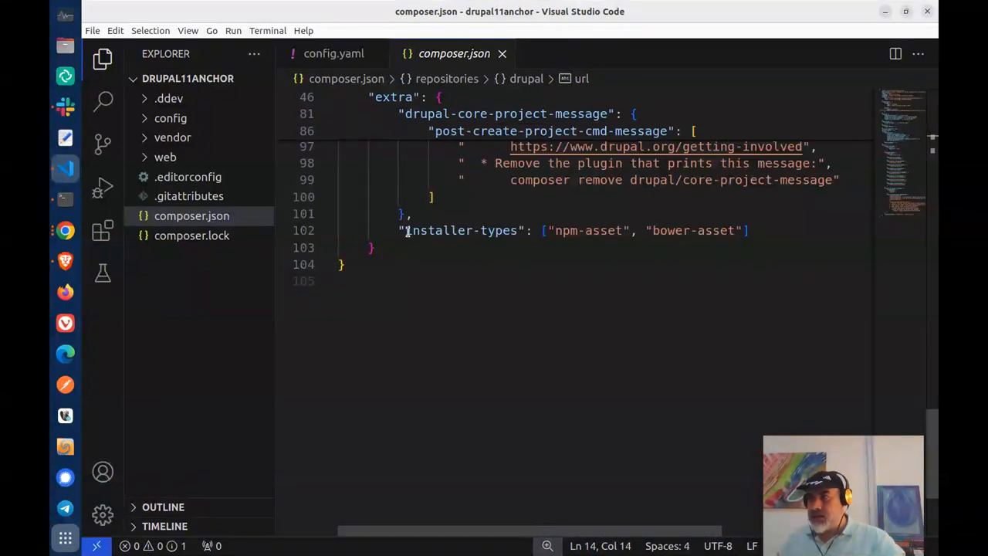
scroll(416, 255, up, 2)
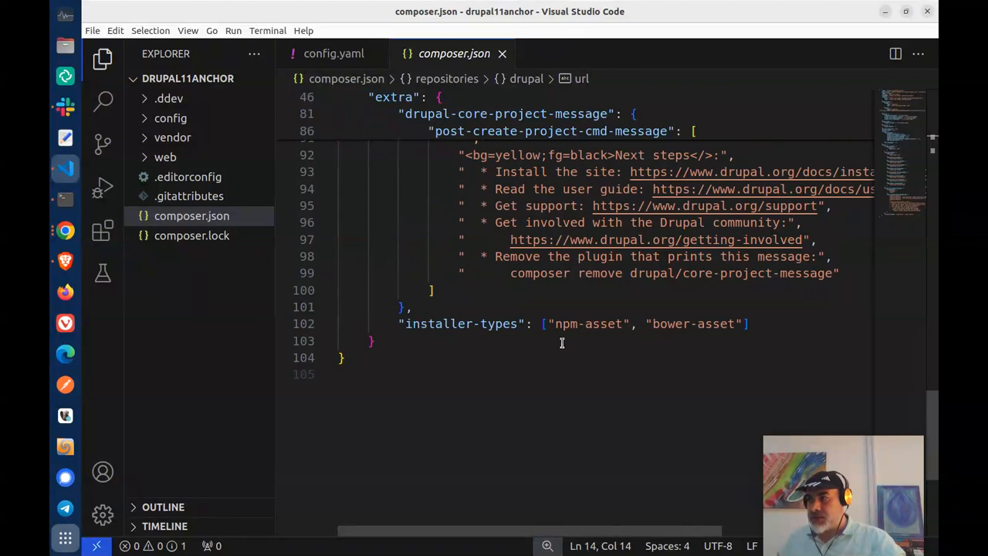
scroll(562, 343, up, 7)
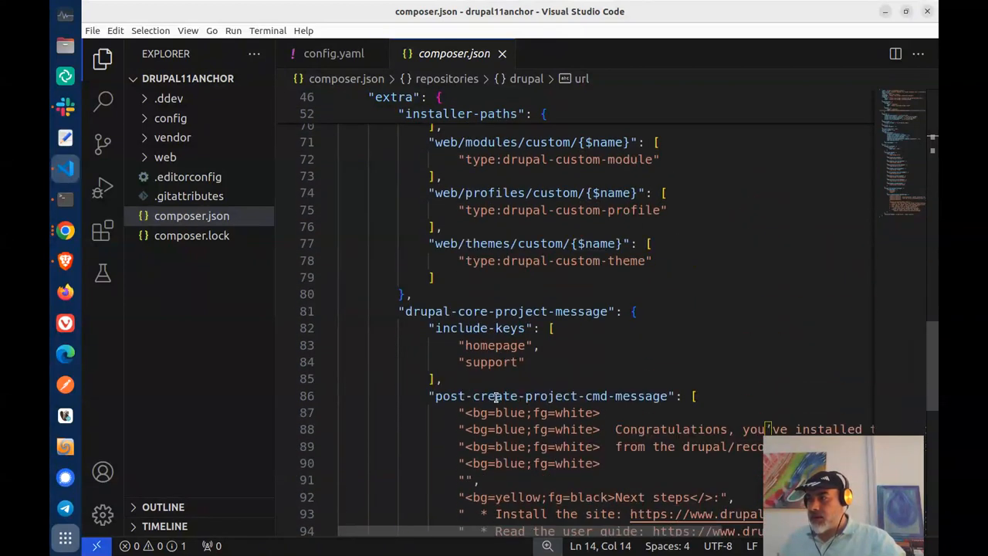
scroll(496, 396, up, 4)
scroll(516, 365, down, 8)
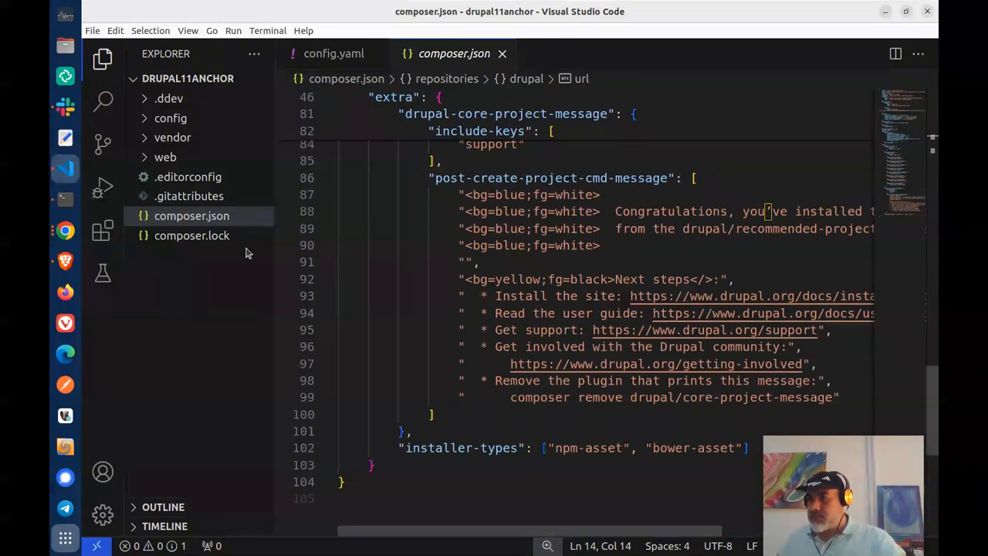
- Copy composer config --json extra.installer-paths.web\/libraries\/ckeditor5-anchor-drupal '["npm-asset/northernco--ckeditor5-anchor-drupal"]' from the Option #2 instructions in Chrome and run it in the web container terminal
click(66, 200)
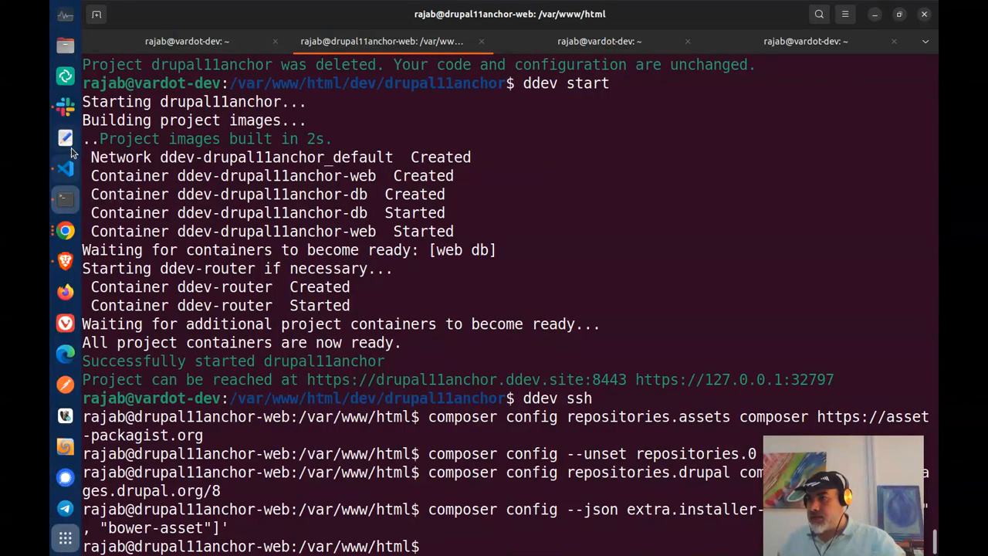
click(65, 230)
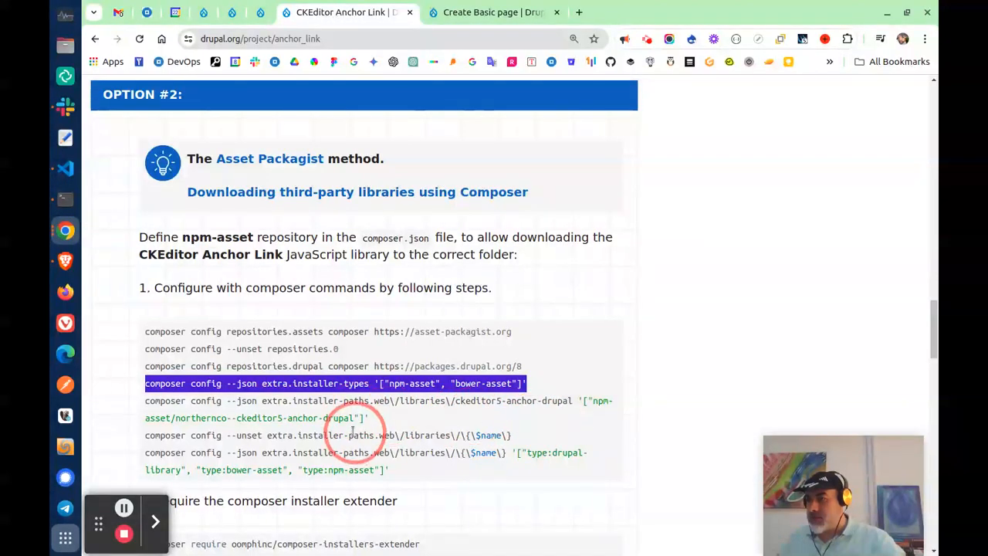
drag(369, 417, 143, 407)
right_click(202, 393)
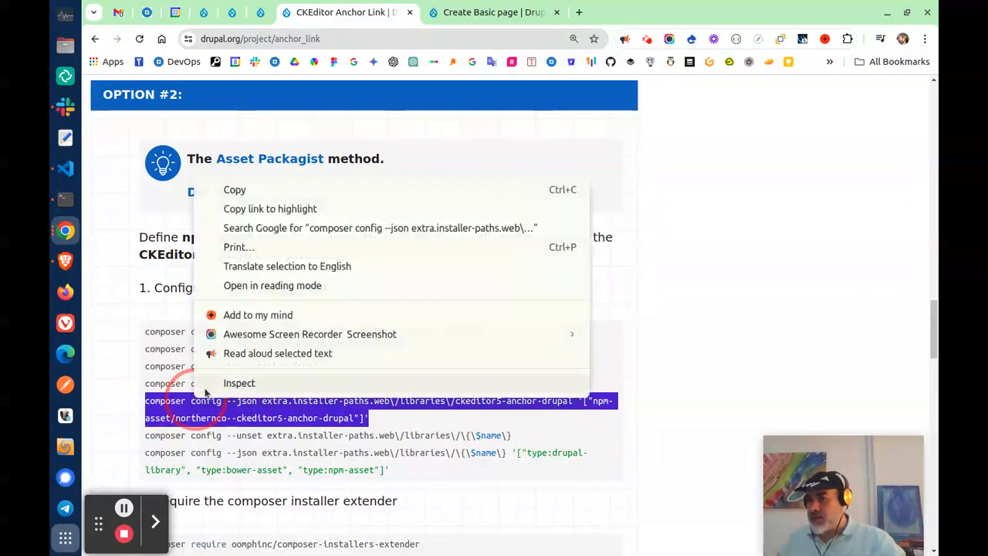
click(239, 189)
click(455, 415)
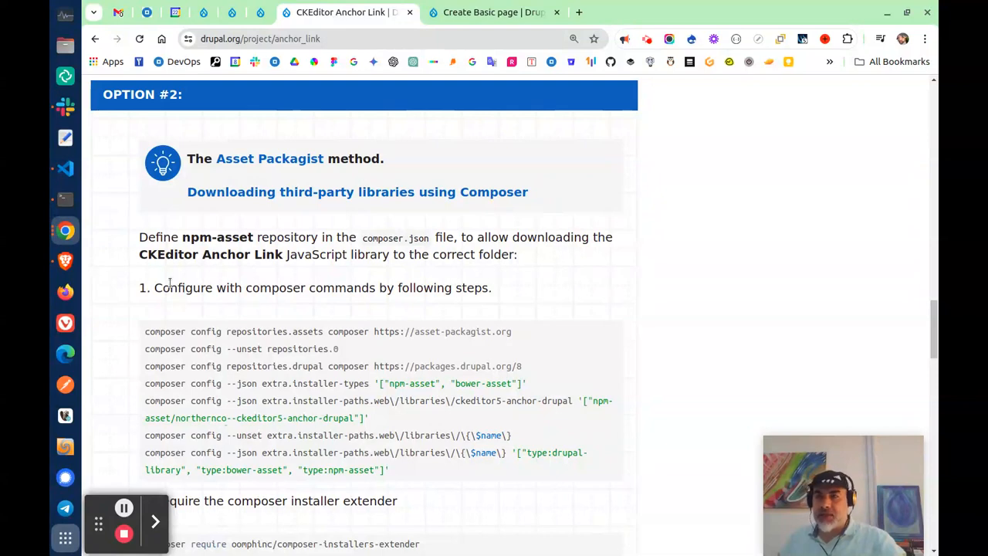
click(67, 202)
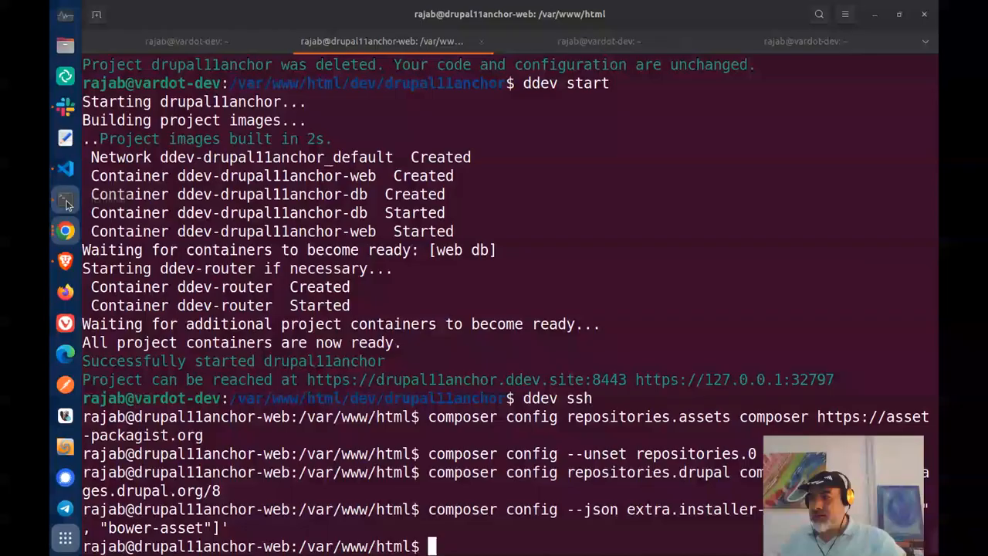
right_click(425, 484)
click(452, 393)
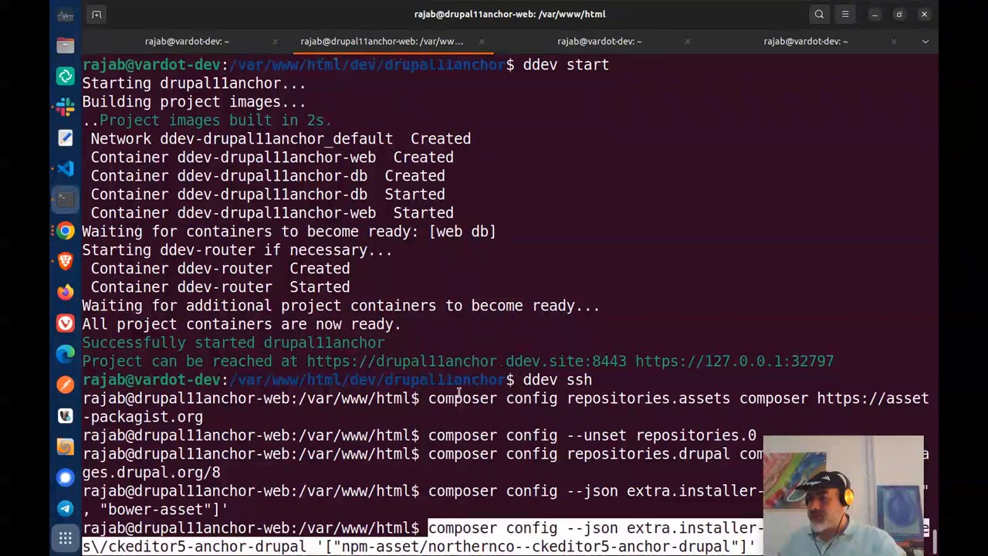
key(Return)
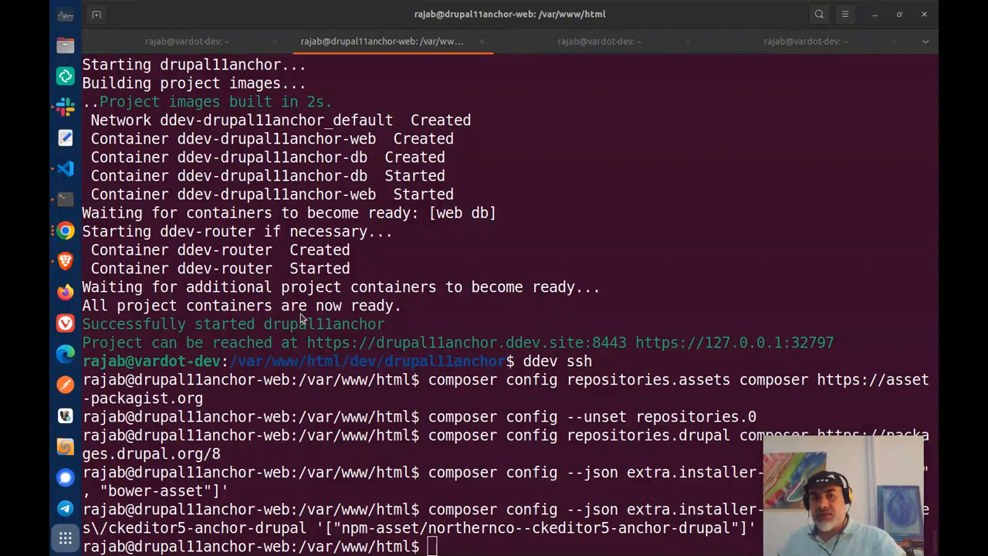
- Examine the installer-paths section of composer.json in Visual Studio Code, checking the web/libraries/ckeditor5-anchor-drupal entry and its npm-asset package name
key(alt+Tab)
click(443, 208)
scroll(500, 283, up, 9)
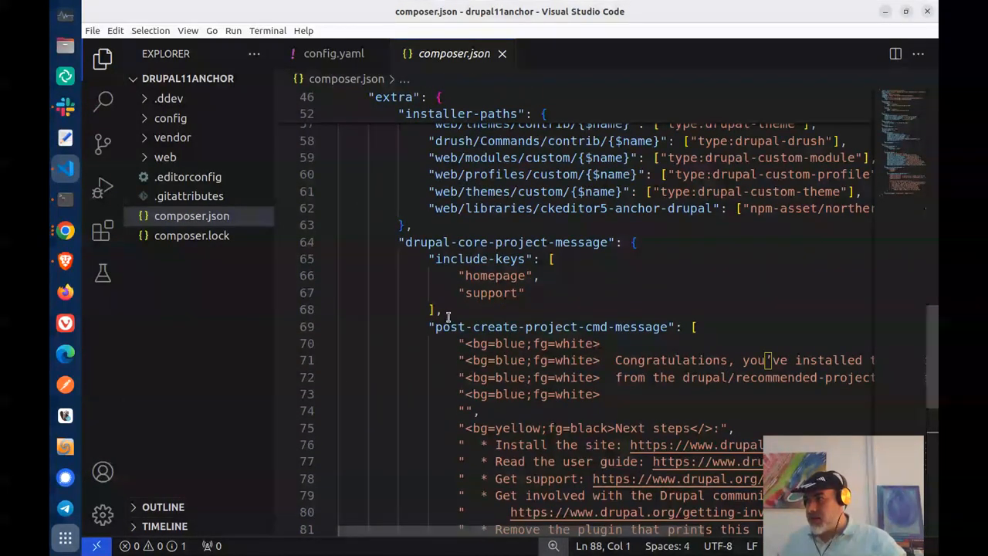
scroll(453, 324, up, 1)
scroll(494, 304, up, 1)
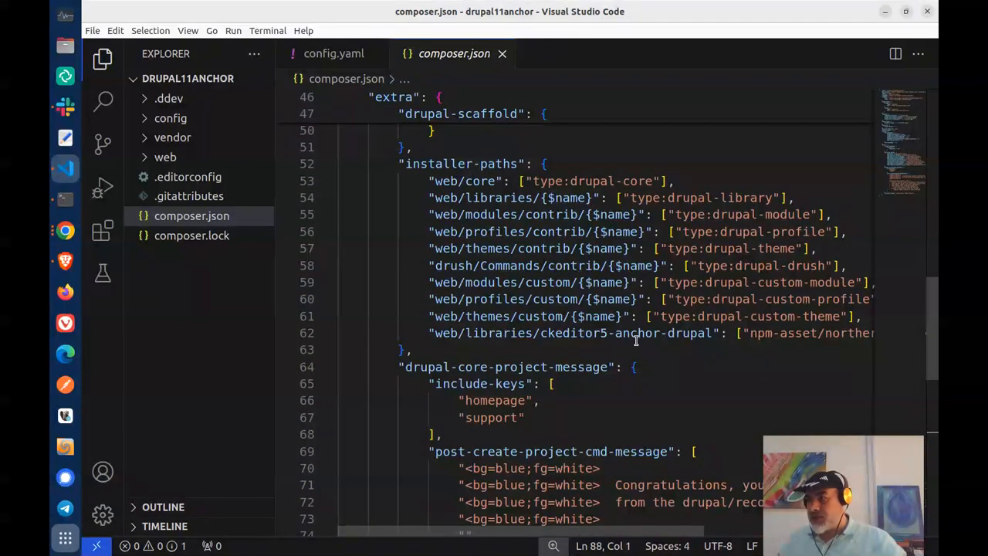
drag(461, 531, 621, 518)
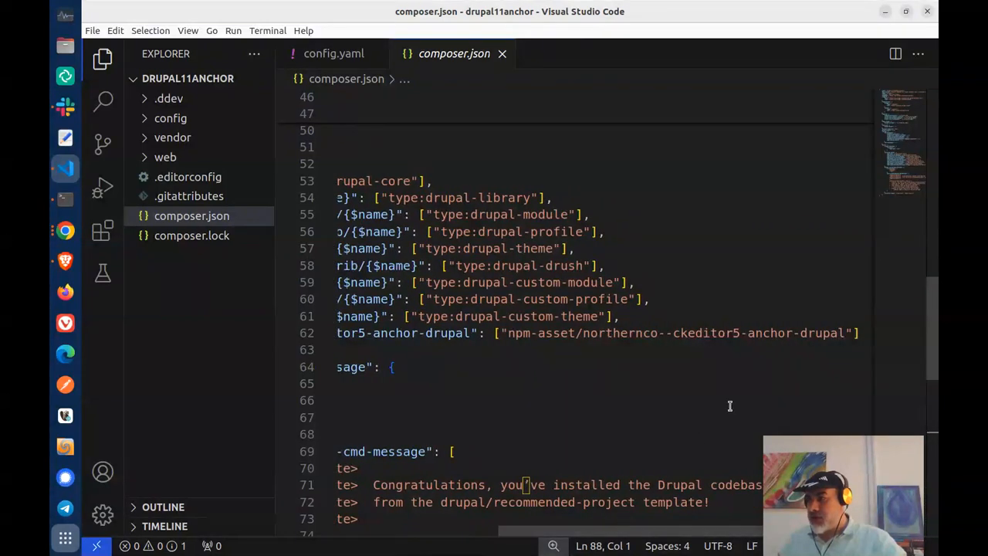
drag(844, 332, 583, 333)
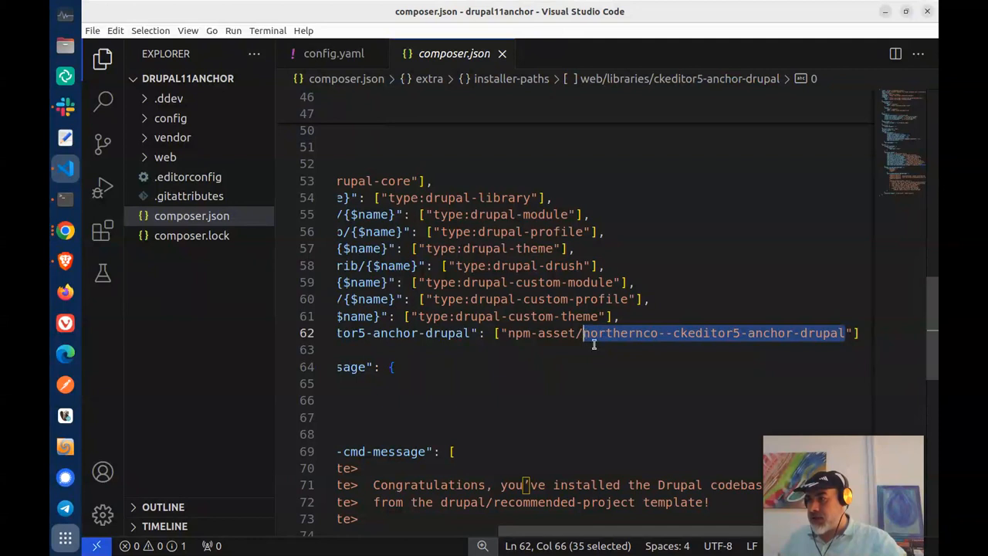
scroll(582, 513, left, 5)
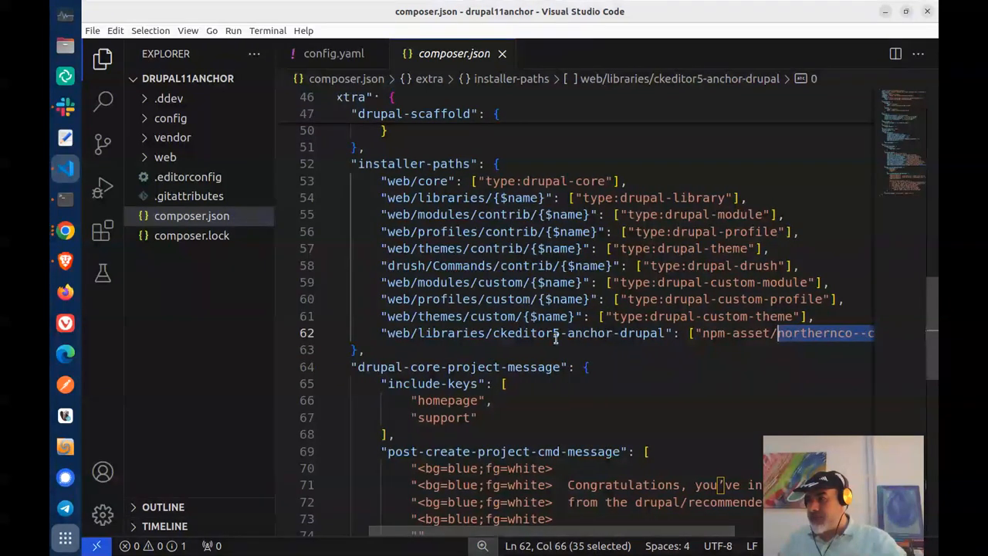
drag(491, 332, 668, 333)
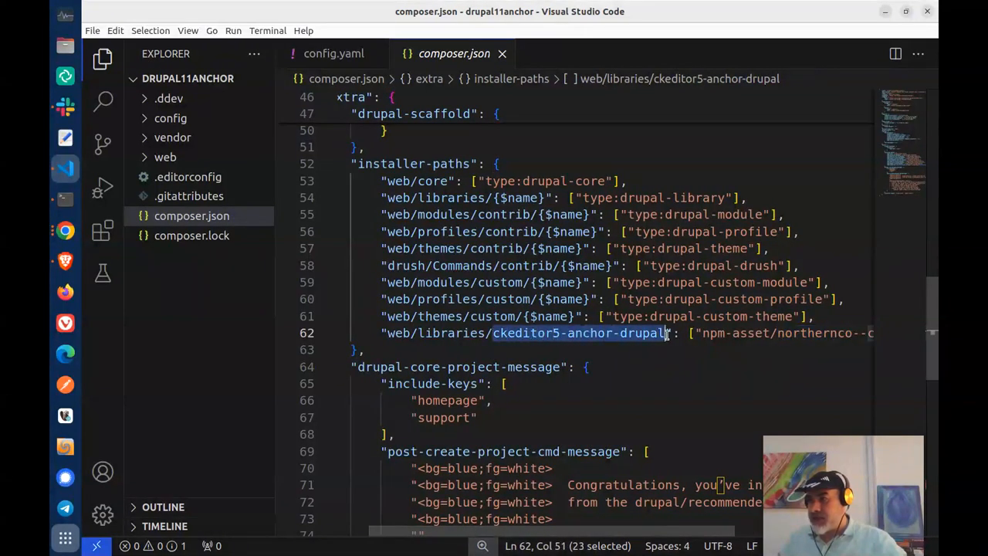
click(561, 281)
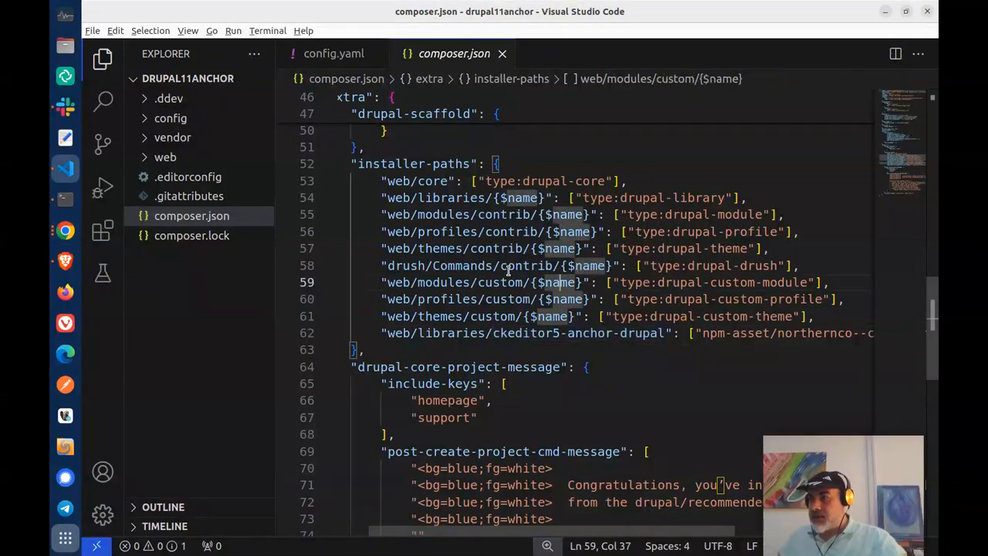
- Copy composer config --unset extra.installer-paths.web\/libraries\/\{\$name\} from the Option #2 instructions in Chrome and run it in the web container terminal
key(alt+Tab)
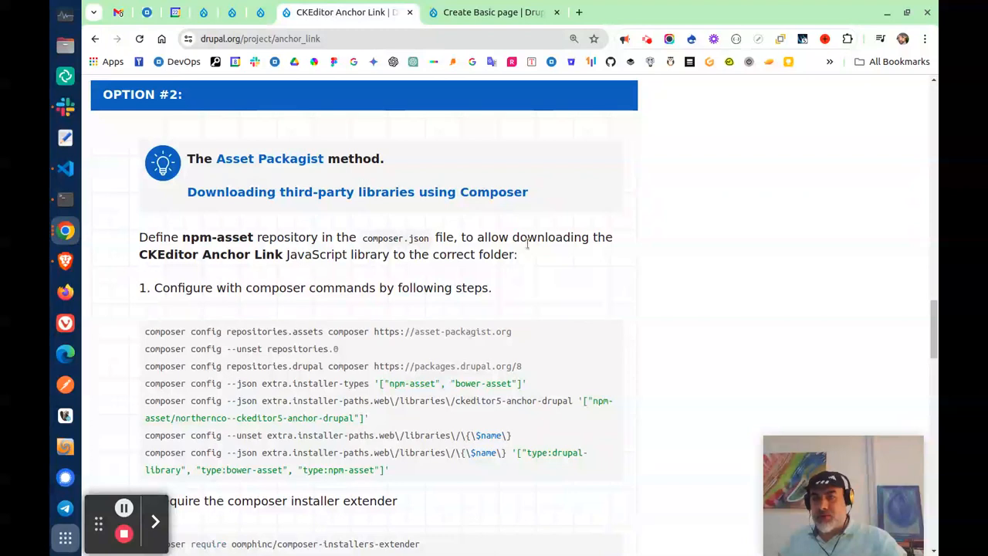
drag(520, 435, 146, 435)
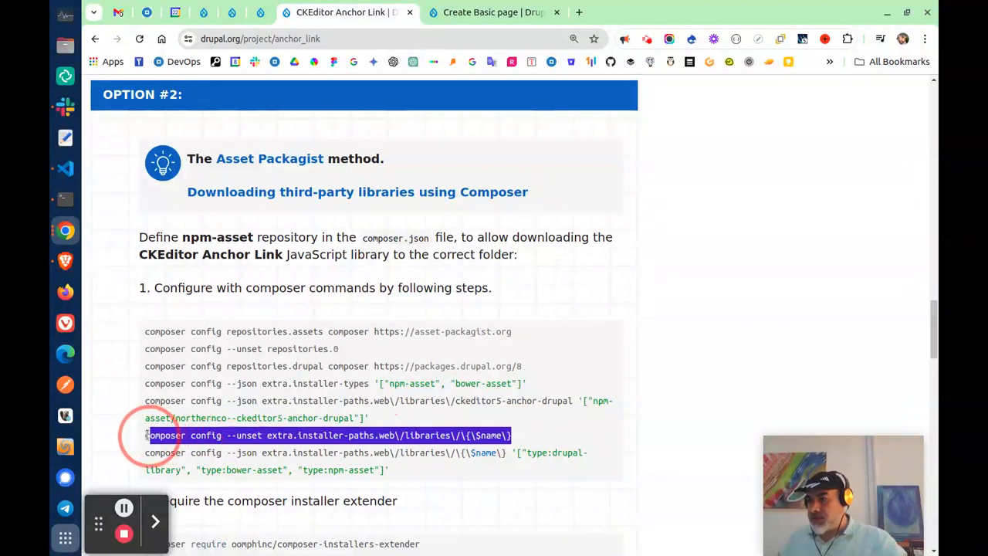
right_click(313, 435)
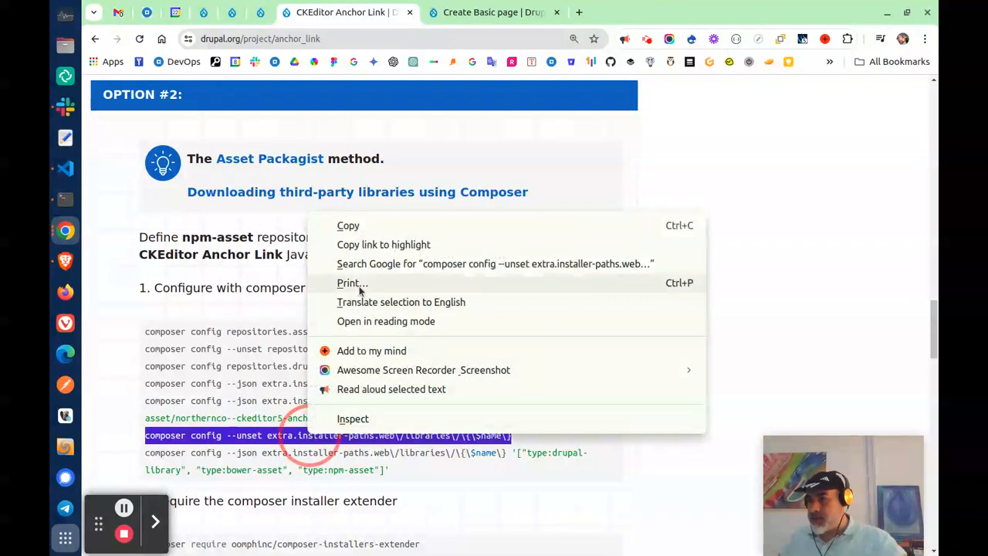
click(348, 225)
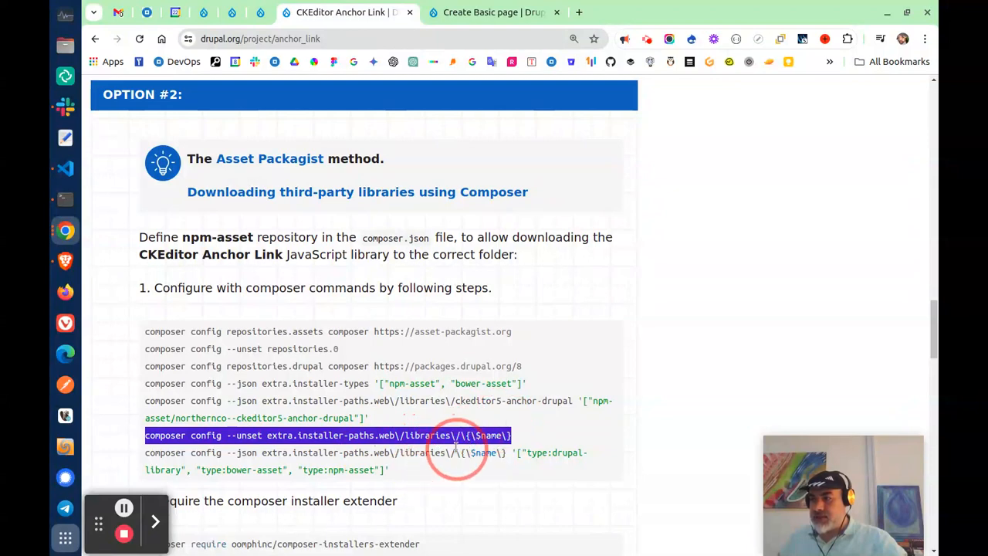
click(65, 199)
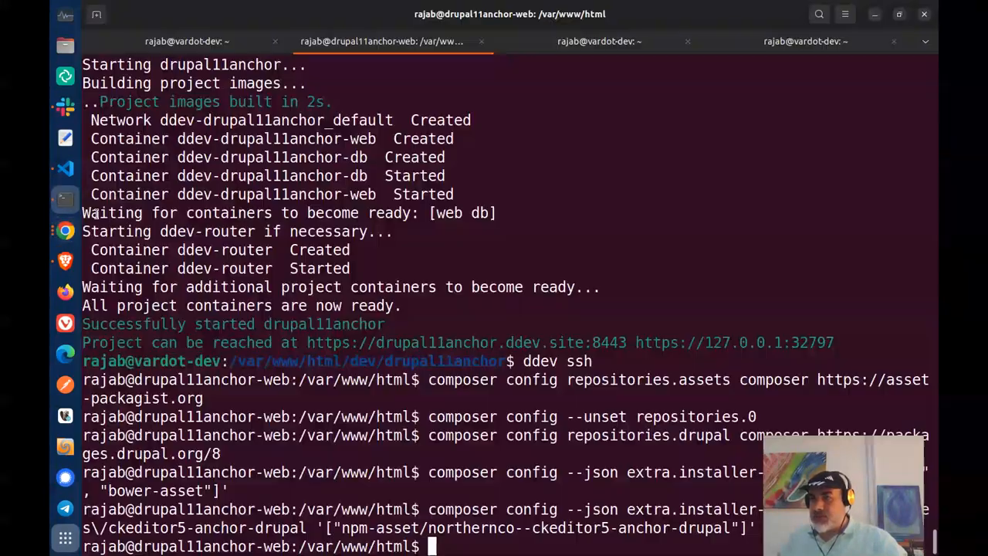
right_click(540, 244)
click(552, 282)
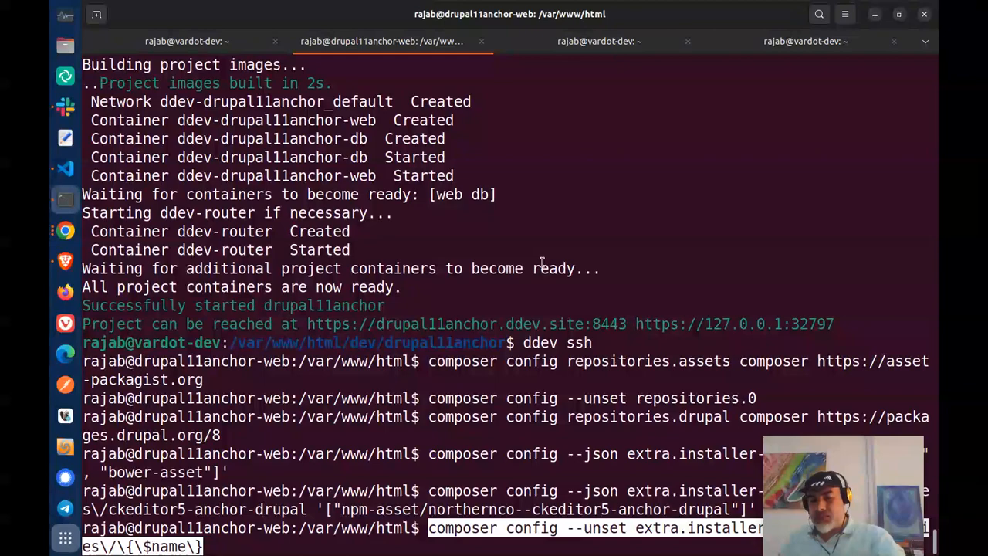
key(Return)
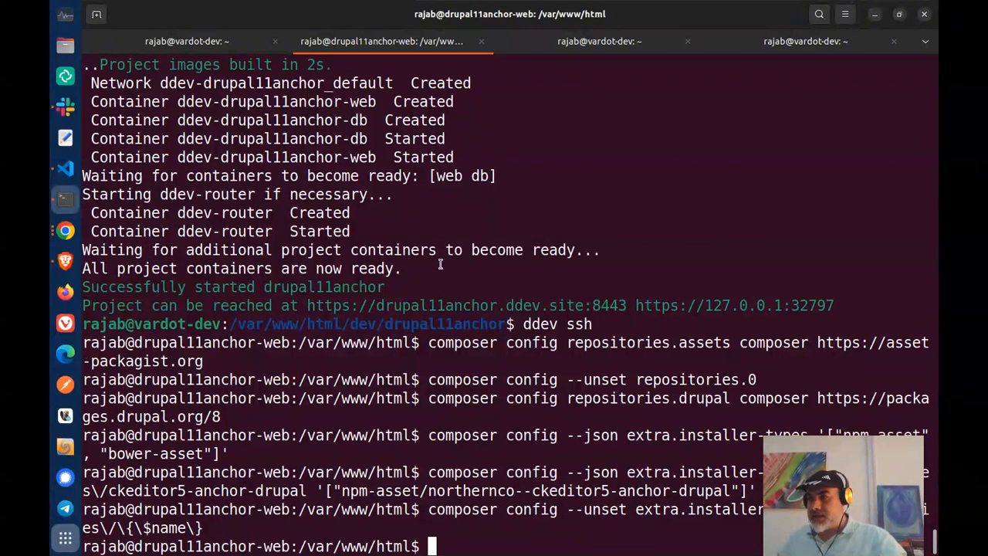
- Copy composer config --json extra.installer-paths.web\/libraries\/\{\$name\} '["type:drupal-library", "type:bower-asset", "type:npm-asset"]' from the Option #2 instructions in Chrome and run it in the web container terminal
key(alt+Tab)
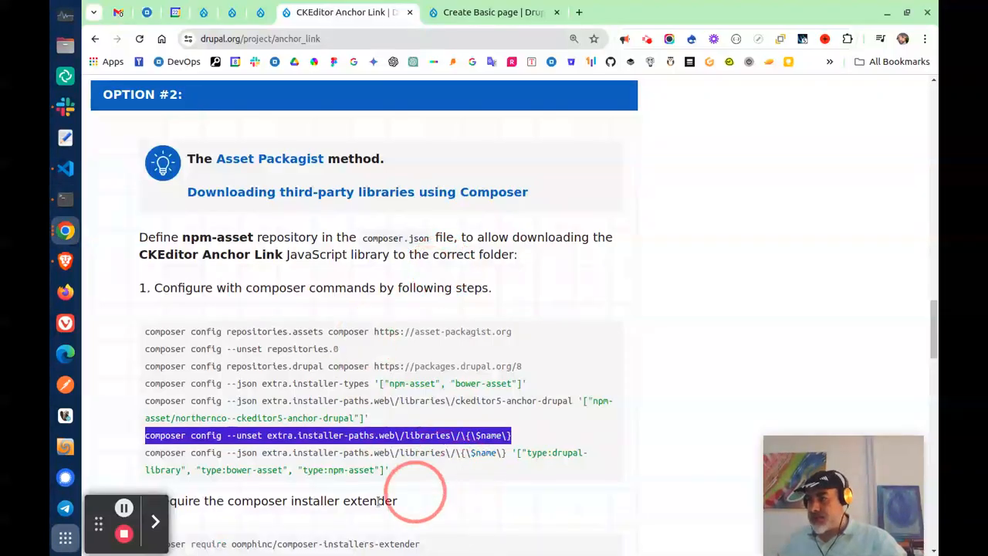
drag(390, 475, 369, 470)
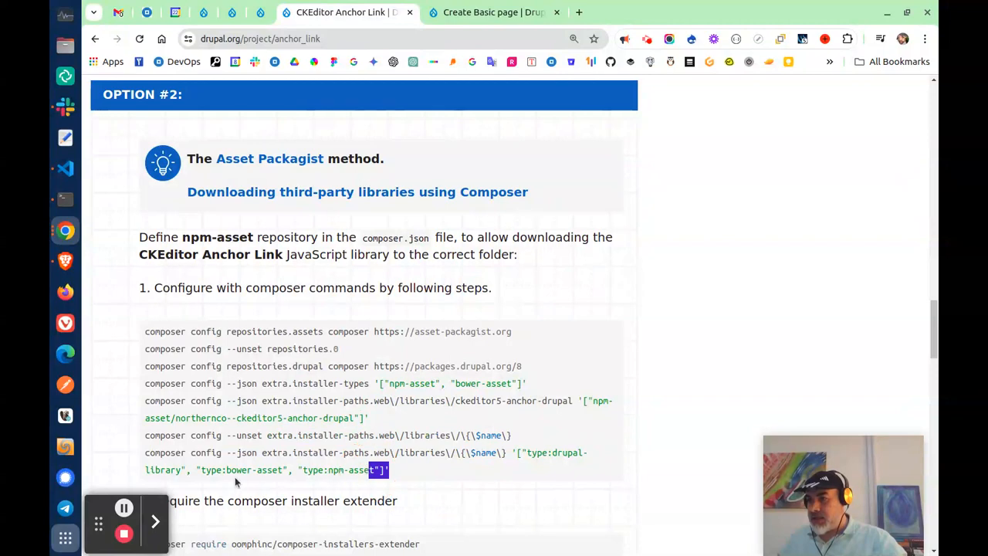
click(392, 473)
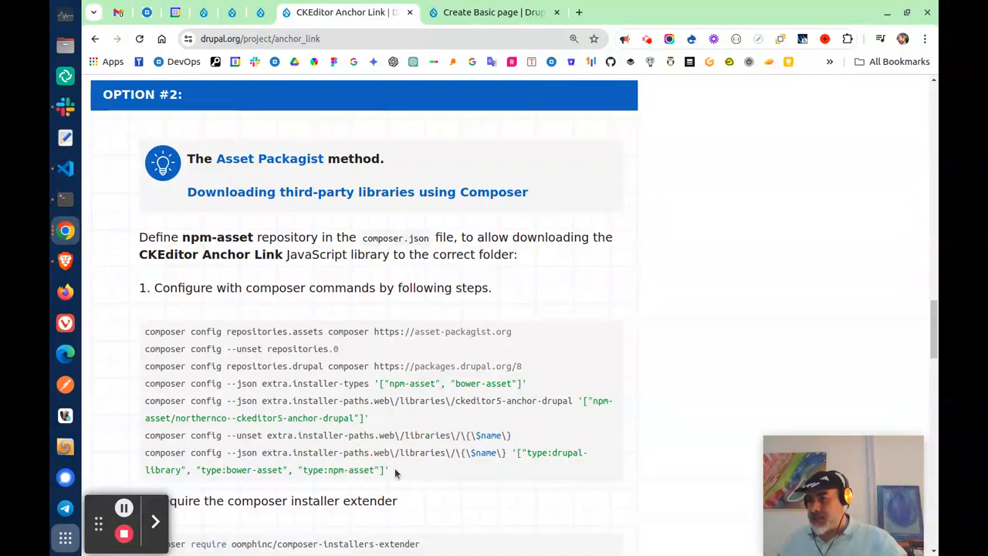
drag(395, 474, 153, 458)
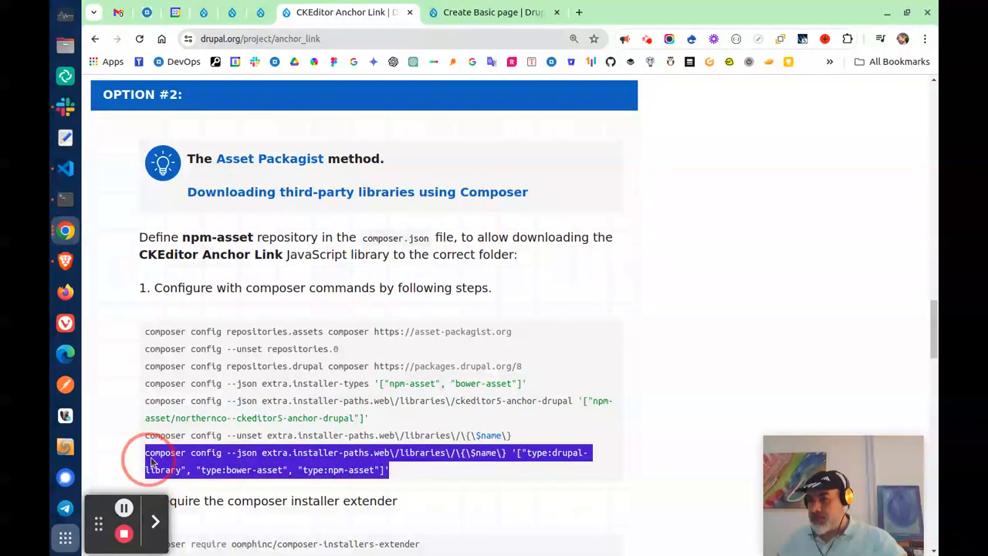
right_click(170, 460)
click(210, 248)
key(alt+Tab)
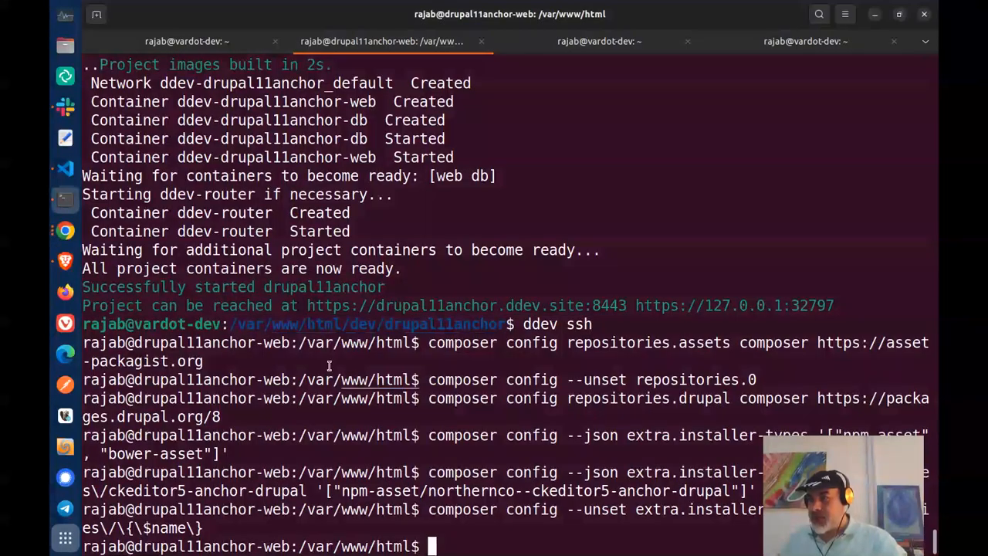
right_click(502, 493)
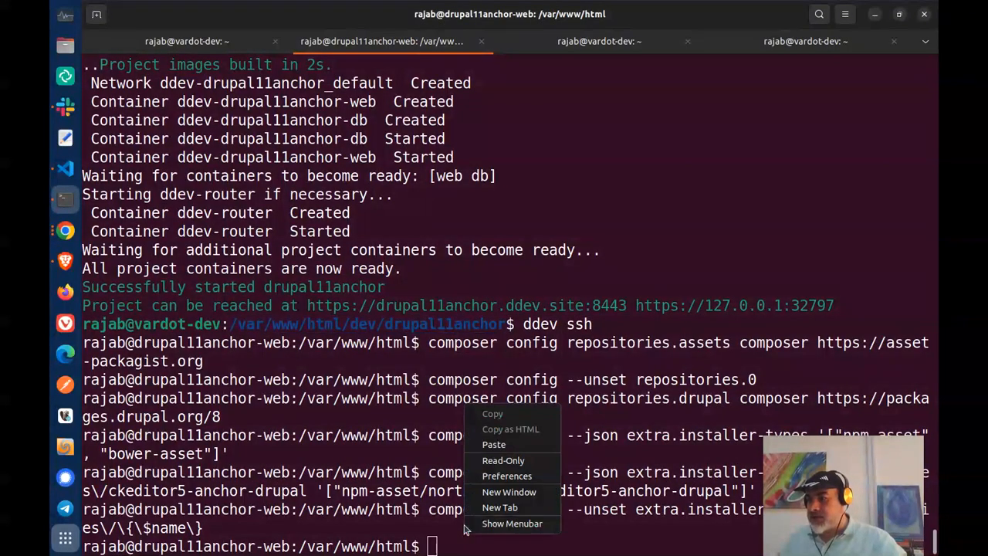
click(512, 445)
key(Return)
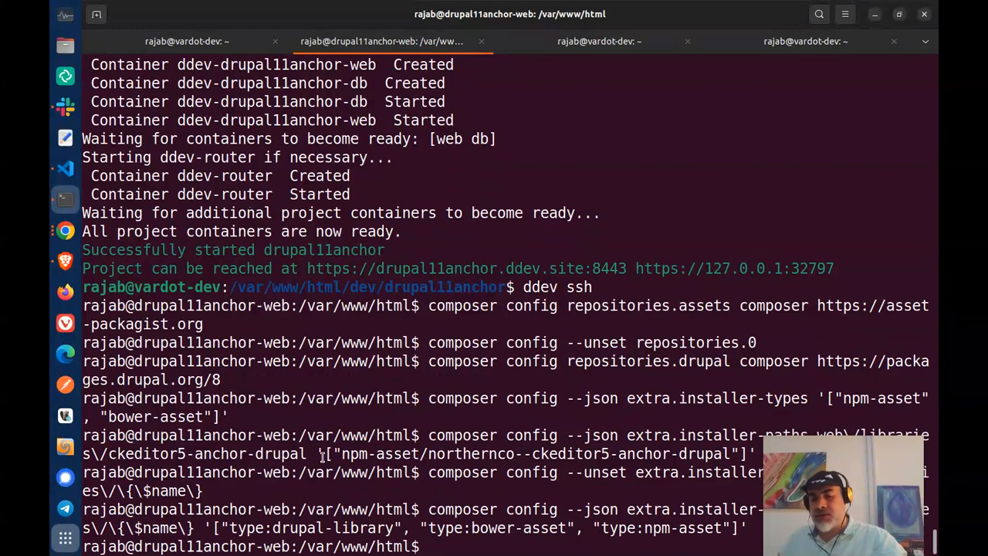
- Examine composer.json in Visual Studio Code, checking the web/libraries/{$name} installer path with its asset types, the installer-types entry and the repositories section
key(alt+Tab)
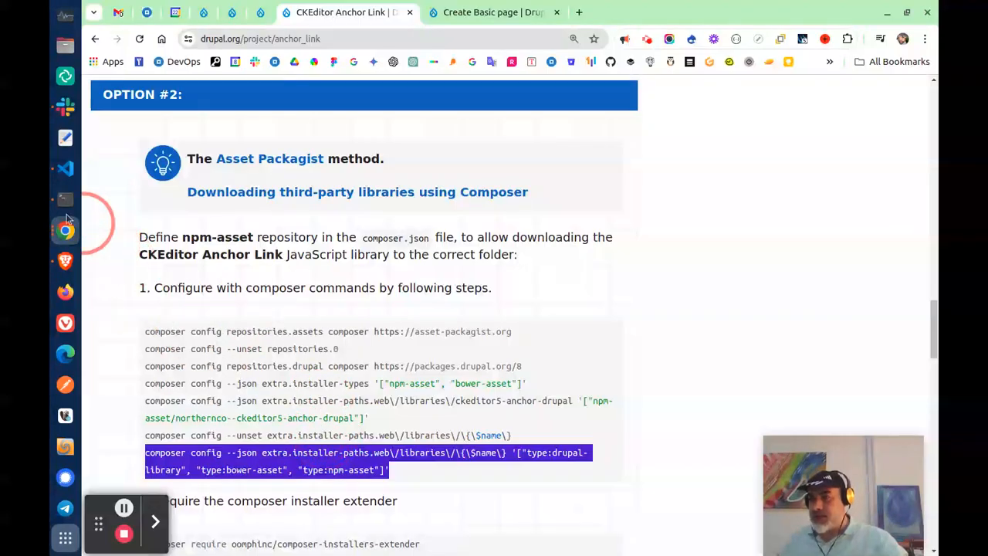
click(65, 169)
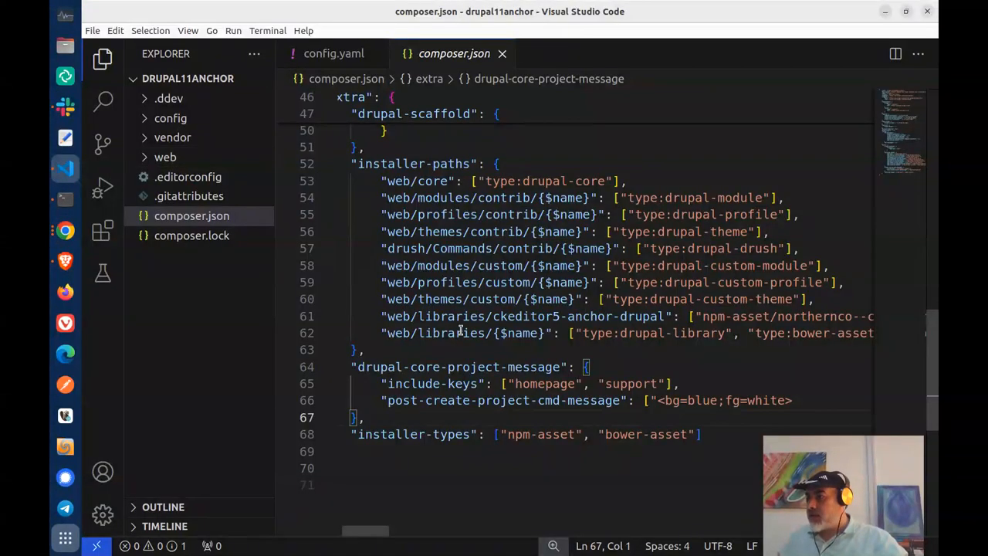
scroll(428, 382, up, 12)
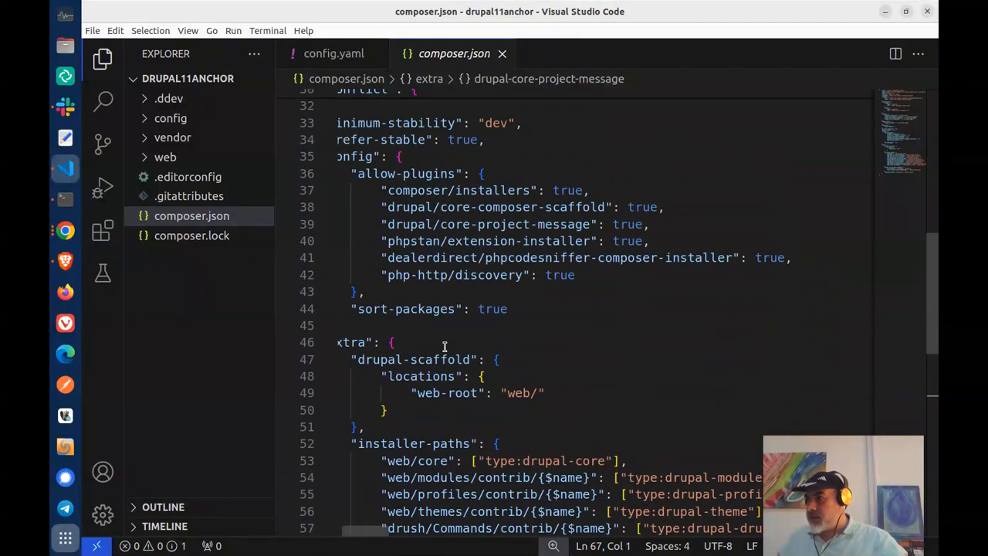
scroll(436, 332, up, 2)
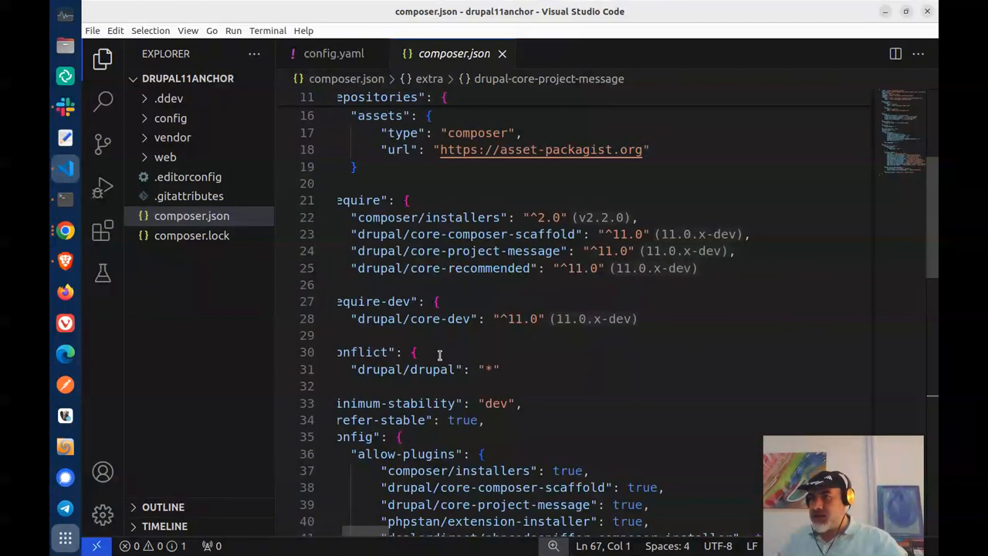
scroll(505, 312, down, 14)
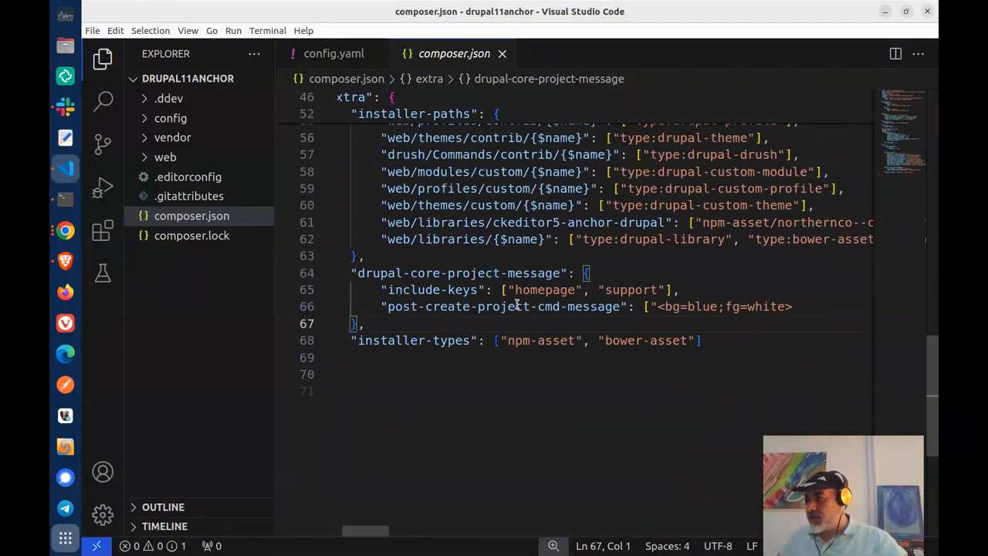
scroll(496, 276, up, 2)
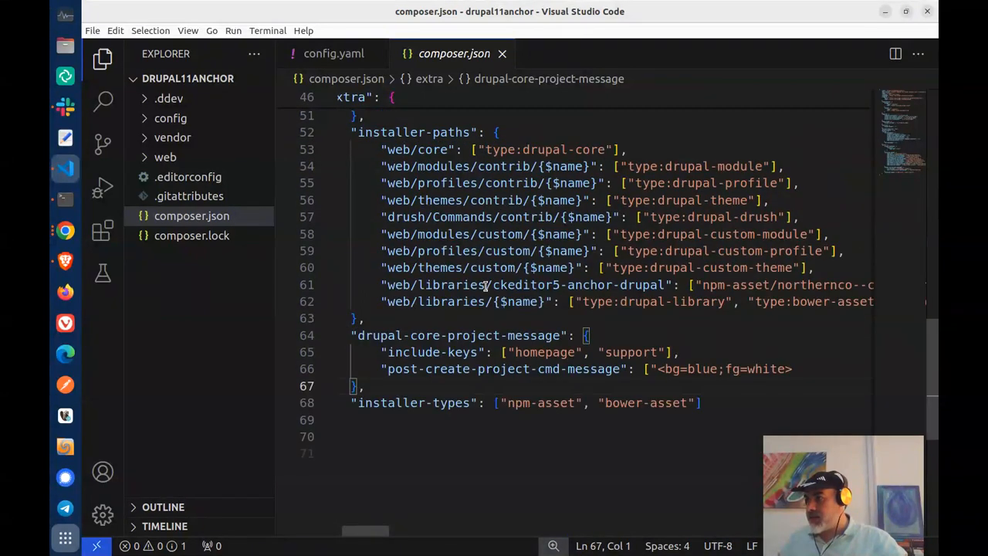
click(528, 282)
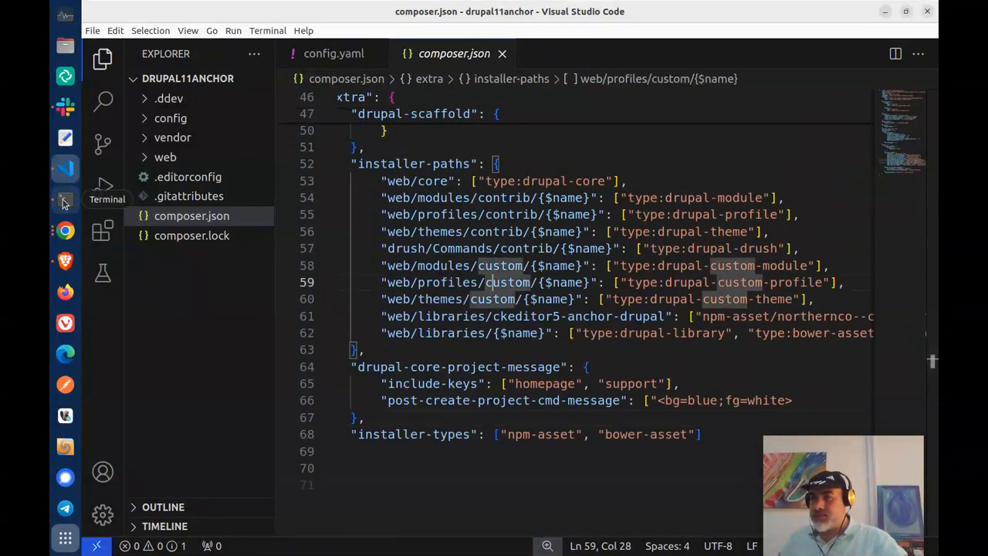
click(65, 199)
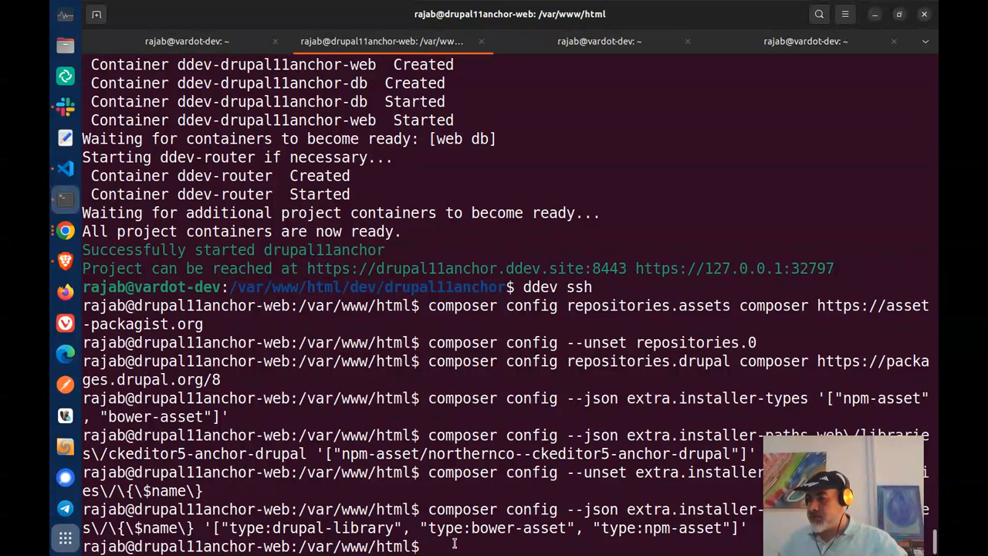
key(alt+Tab)
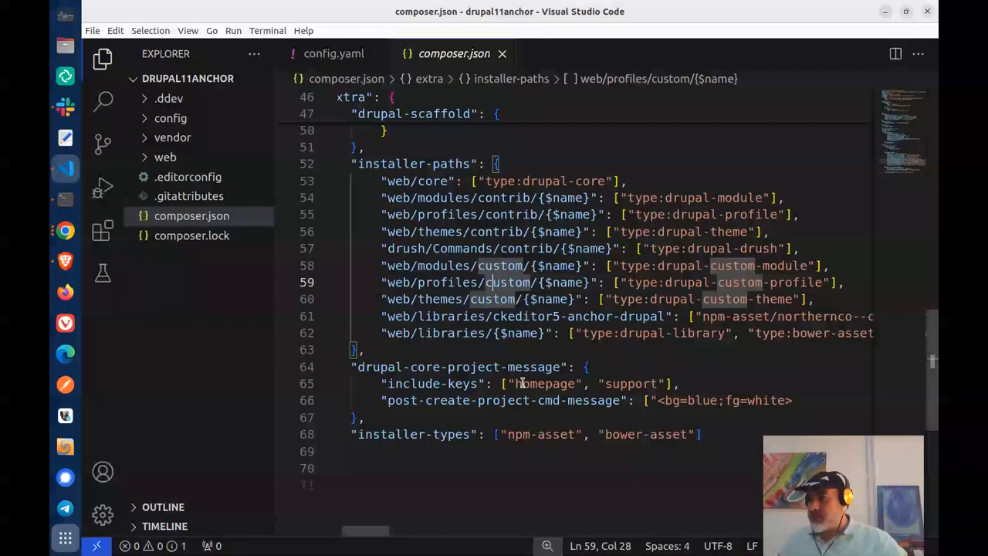
click(696, 355)
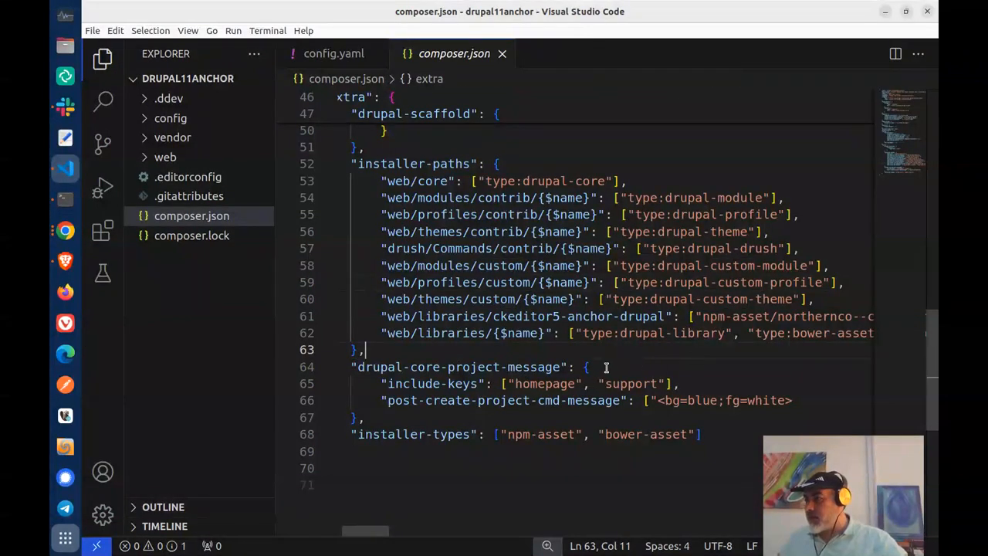
drag(377, 530, 389, 531)
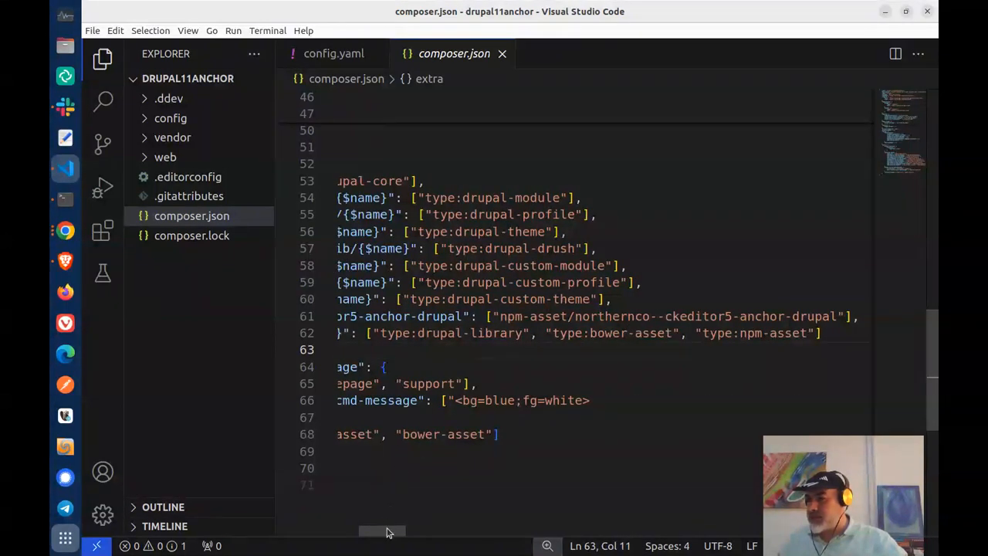
drag(388, 533, 298, 532)
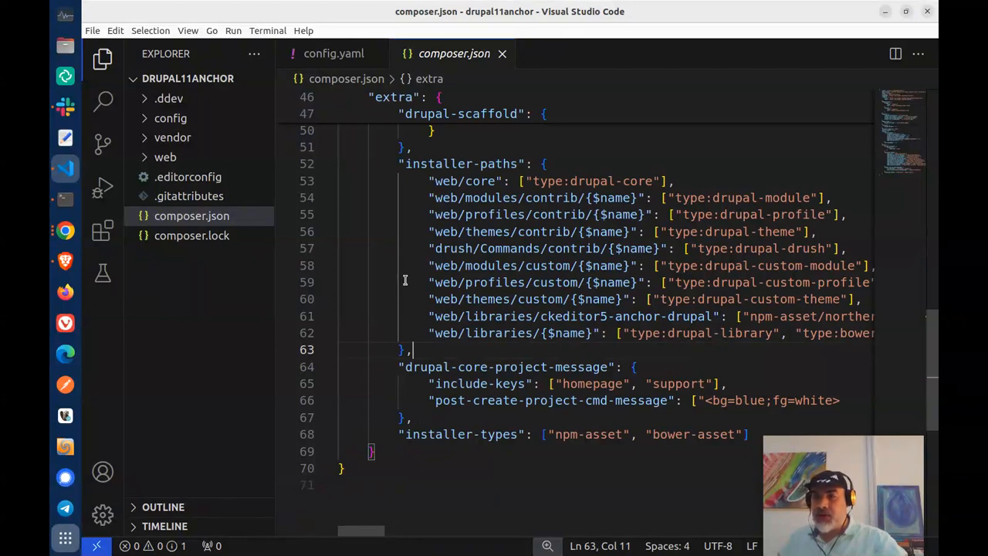
scroll(502, 316, up, 13)
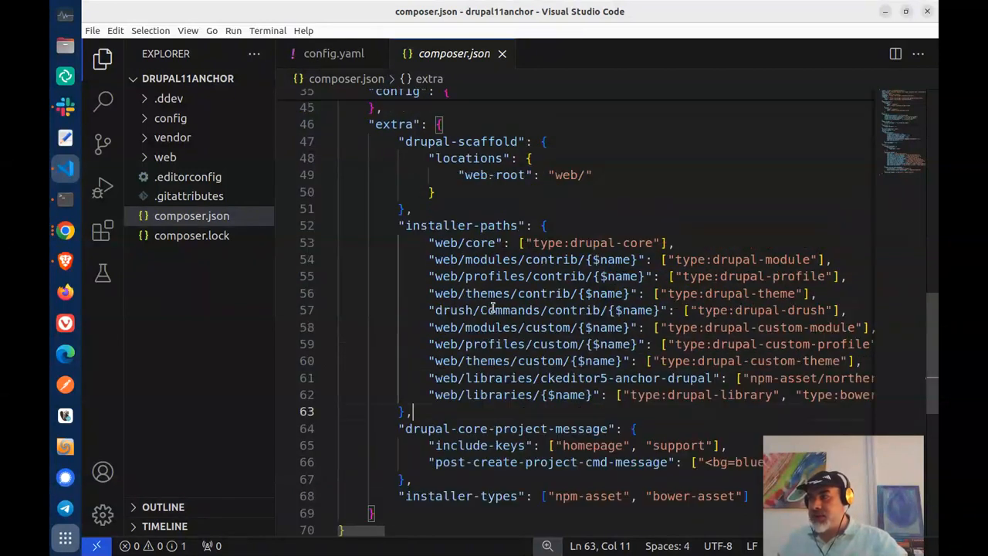
scroll(484, 224, up, 2)
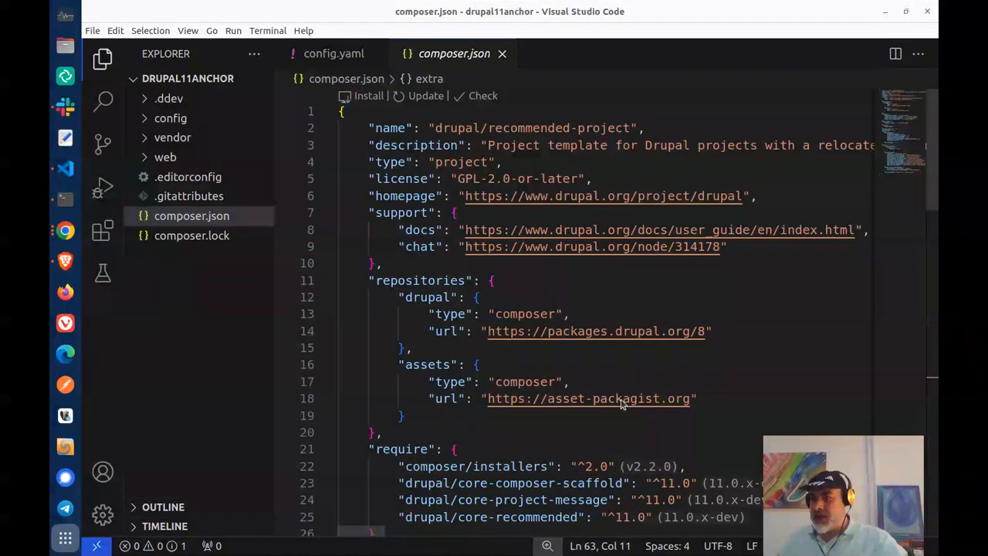
- Copy composer require oomphinc/composer-installers-extender from the Option #2 instructions in Chrome and run it in the web container terminal
key(alt+Tab)
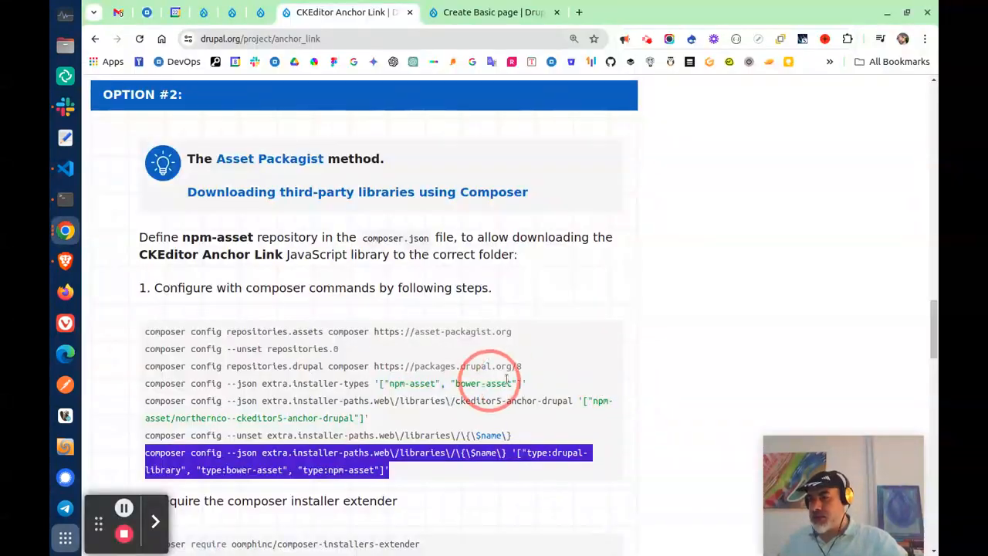
scroll(633, 364, down, 3)
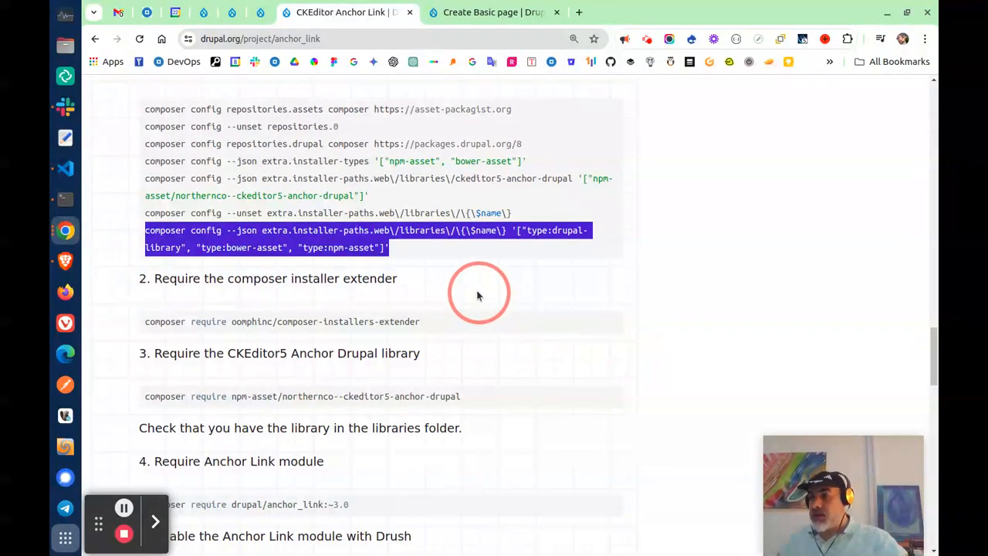
click(474, 294)
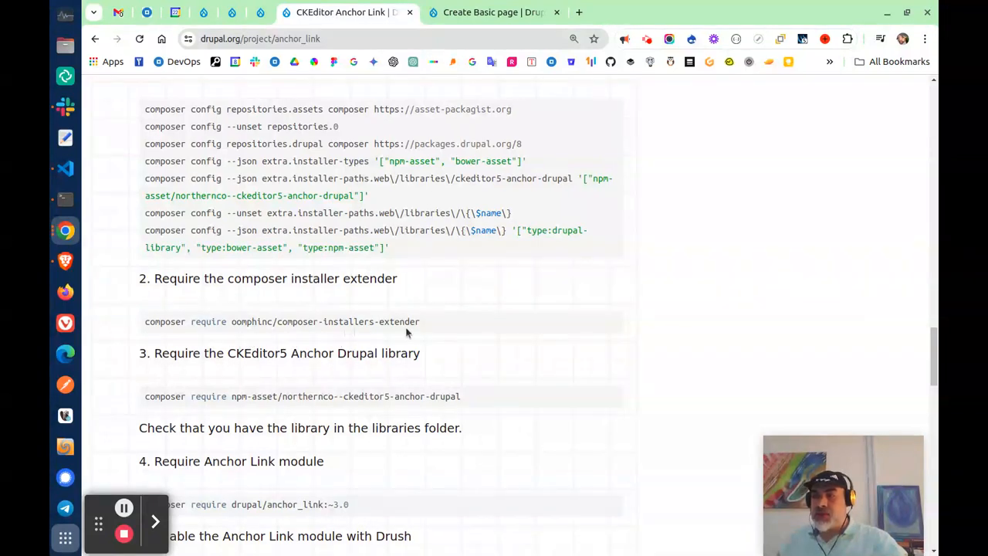
drag(423, 324, 139, 325)
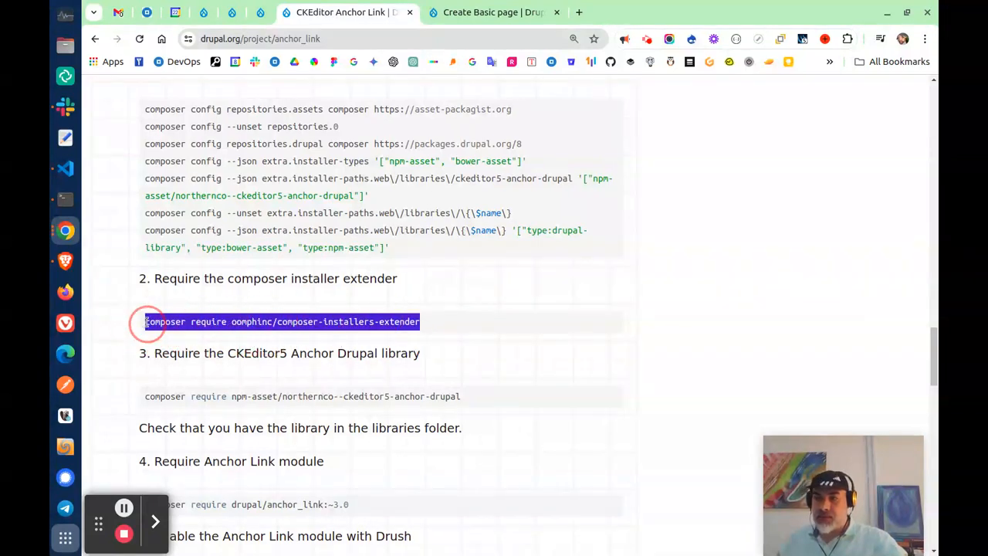
right_click(184, 337)
click(226, 113)
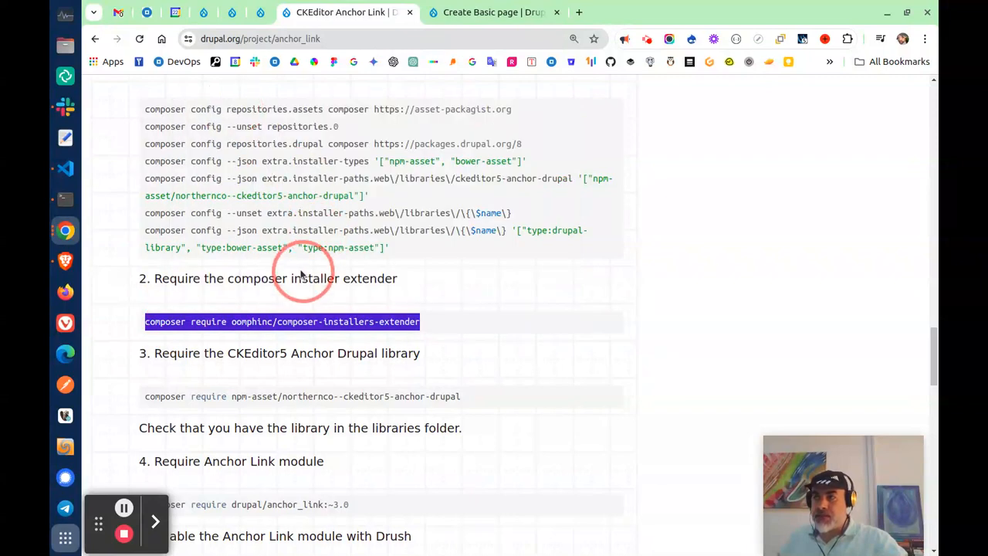
click(299, 330)
key(alt+Tab)
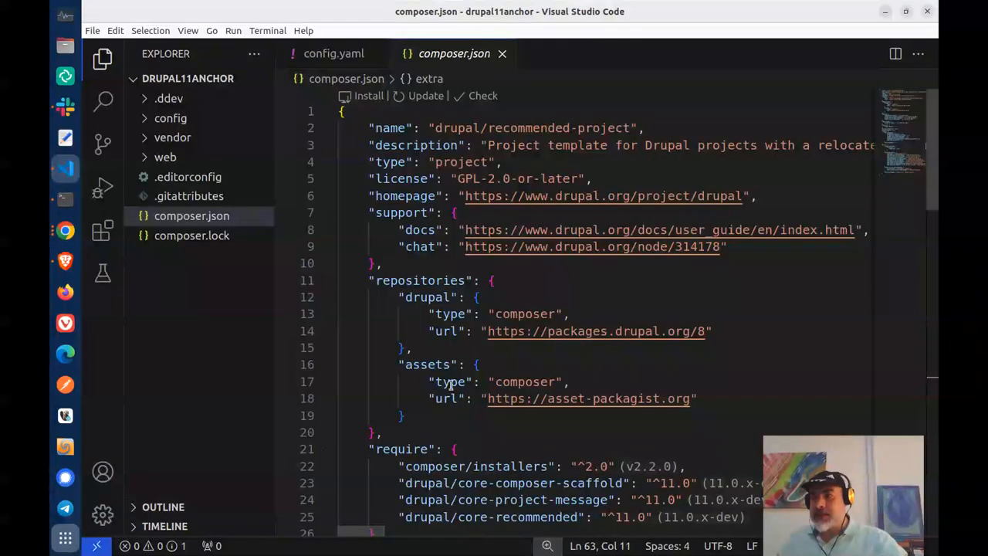
click(65, 198)
right_click(450, 540)
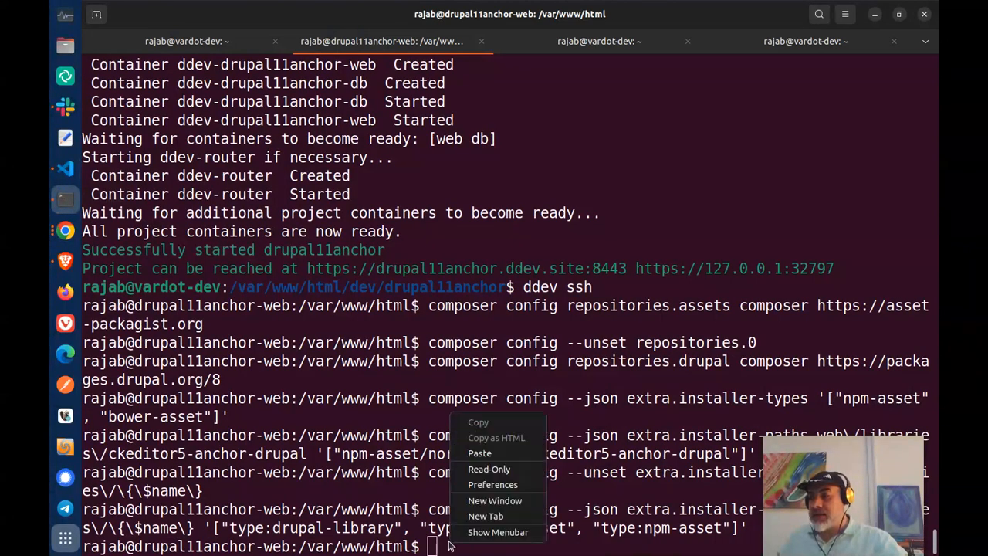
click(480, 454)
key(Return)
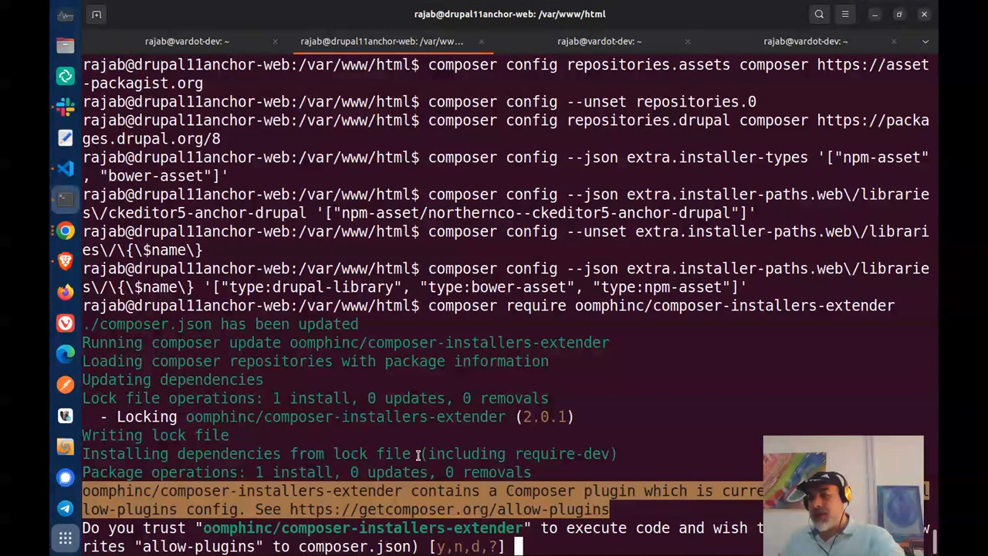
- Answer y to trust and enable the oomphinc/composer-installers-extender plugin so Composer completes its installation
key(Return)
key(Return)
key(Return)
key(Return)
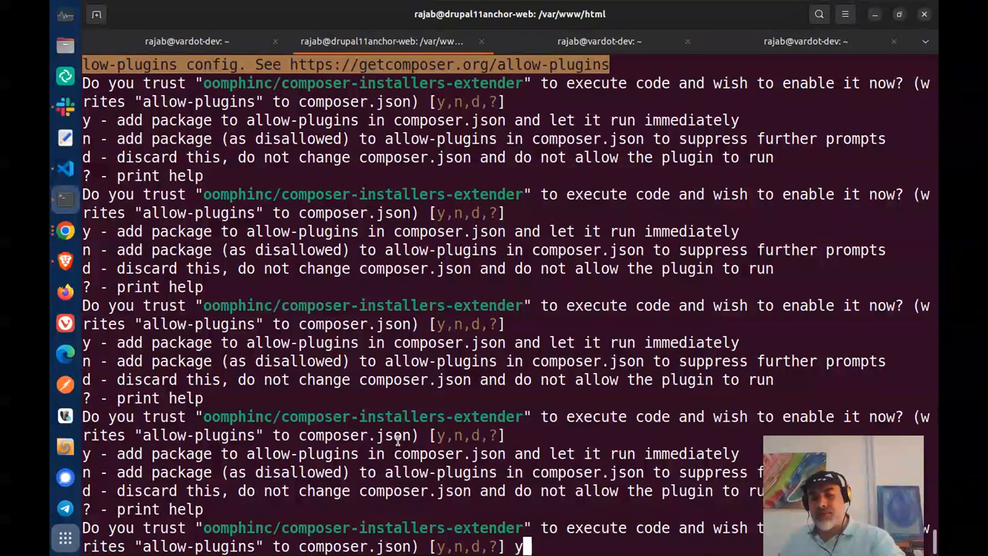
text(y)
key(Return)
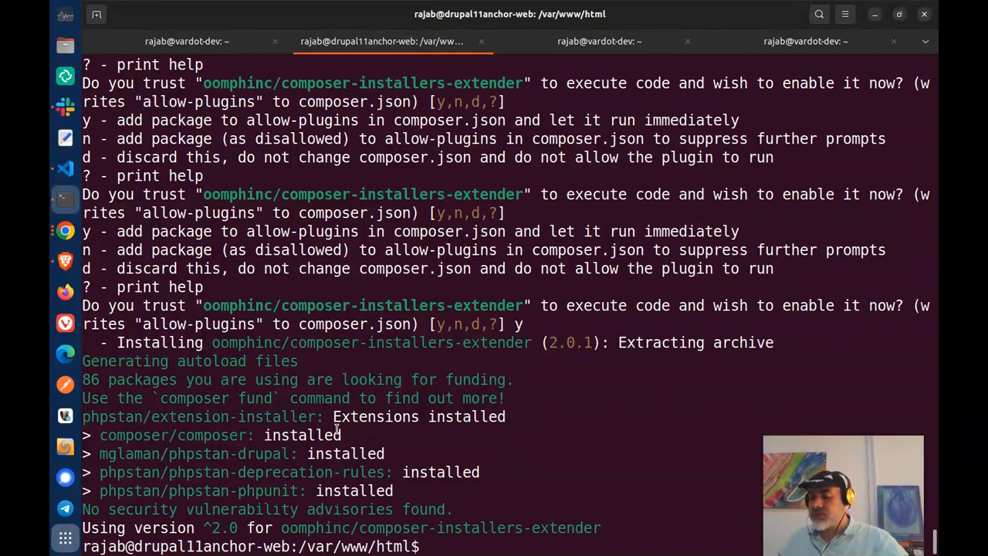
- Examine composer.json in Visual Studio Code, checking the oomphinc/composer-installers-extender entries in the require and allow-plugins sections
key(alt+Tab)
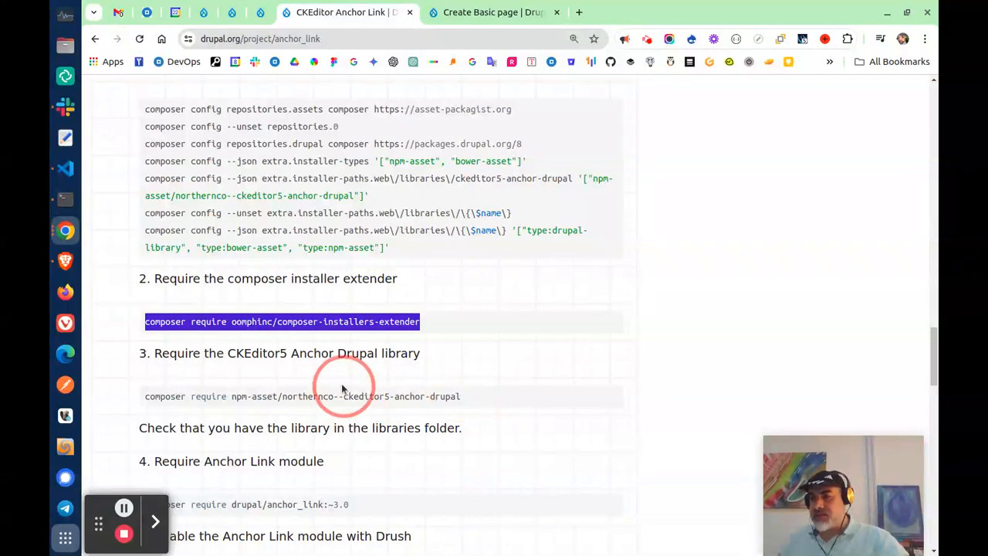
key(alt+Tab)
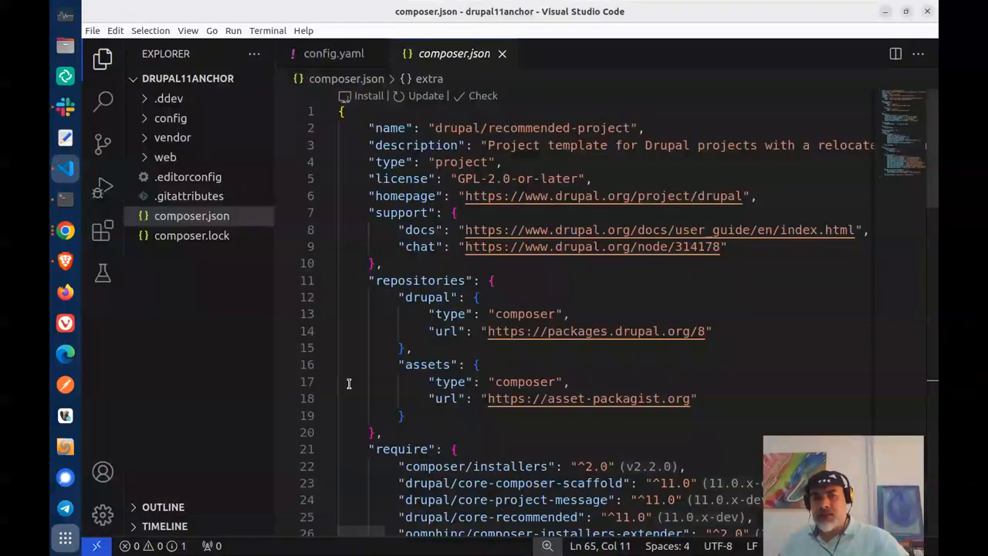
scroll(527, 310, down, 5)
drag(438, 286, 452, 301)
click(541, 336)
scroll(457, 333, down, 3)
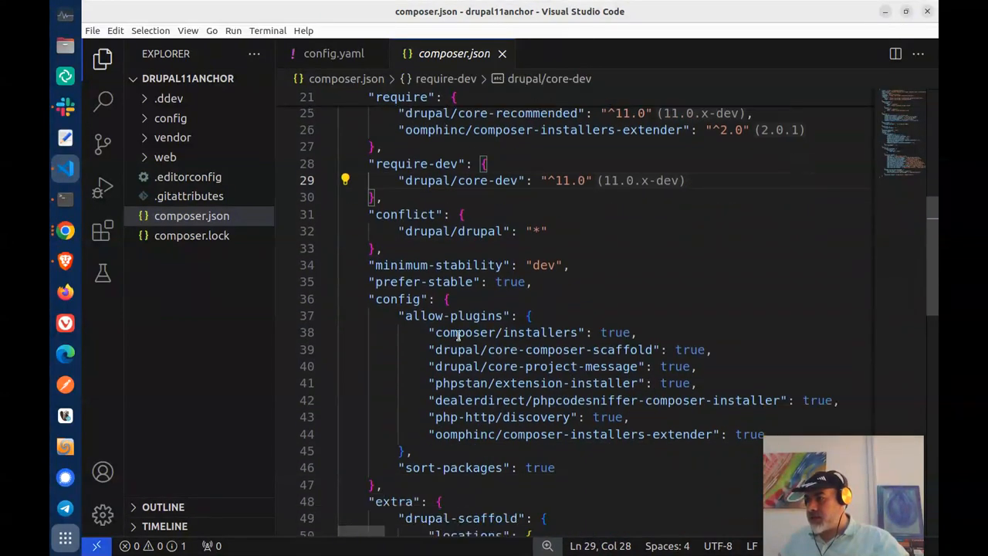
double_click(735, 434)
click(660, 434)
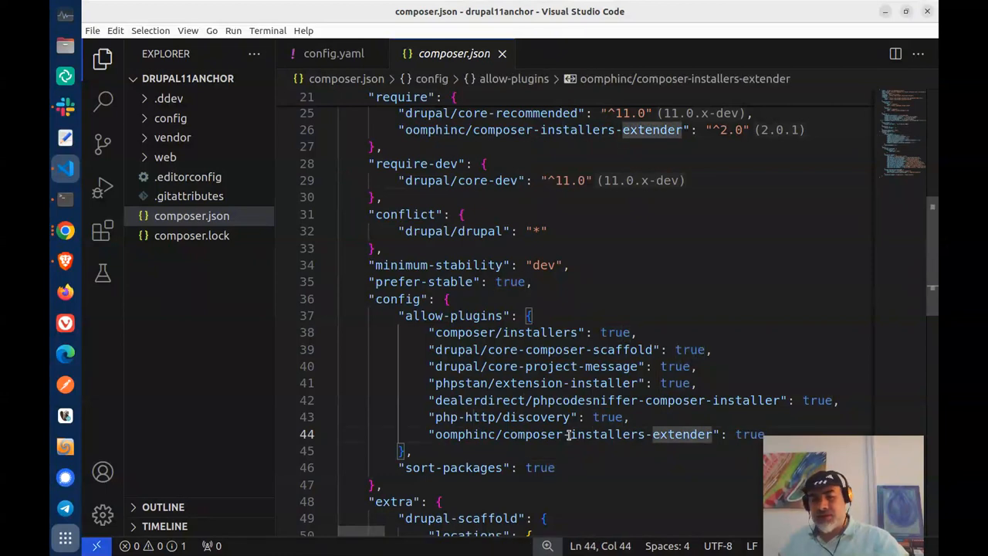
- Copy composer require npm-asset/northernco--ckeditor5-anchor-drupal from the module page in Chrome and run it in the web container terminal
key(alt+Tab)
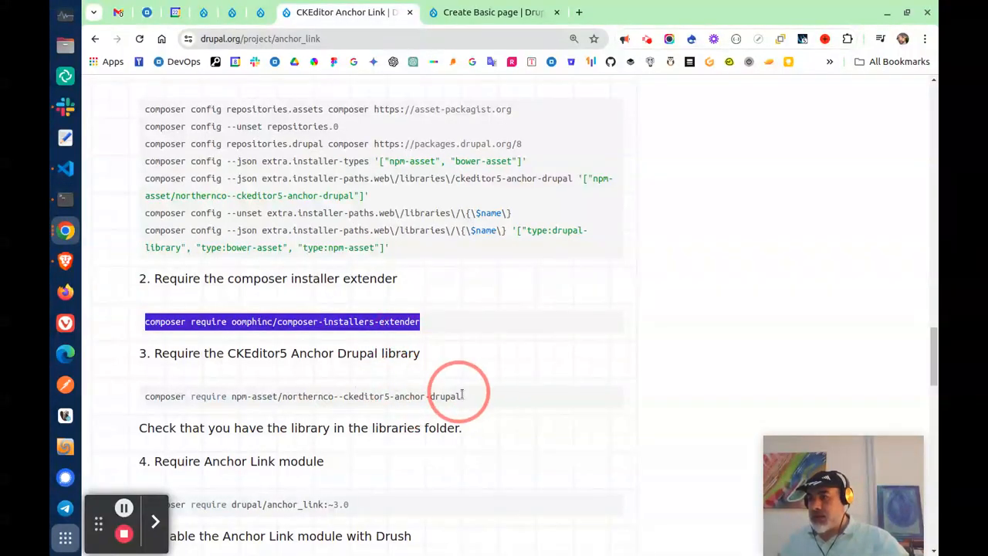
click(177, 406)
triple_click(171, 406)
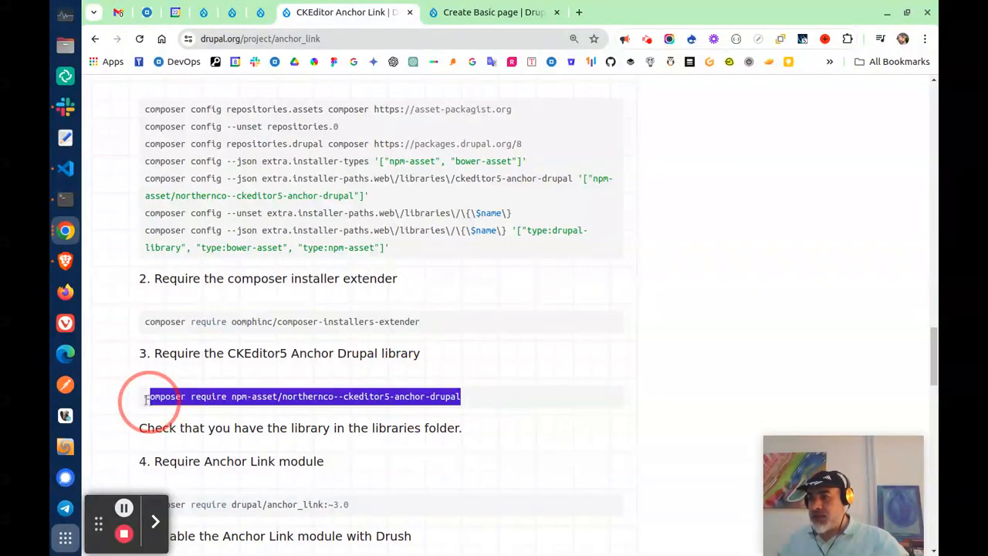
right_click(188, 397)
click(229, 190)
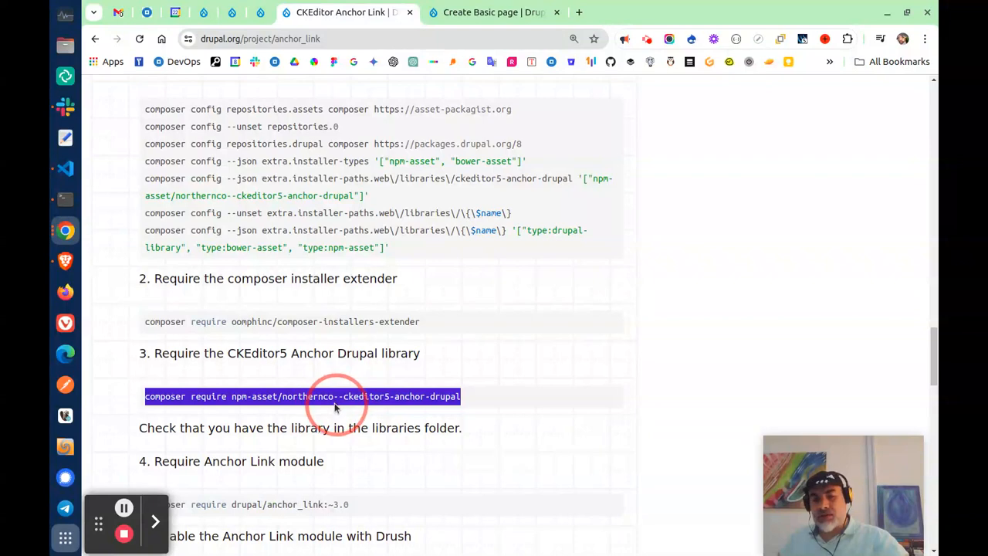
key(alt+Tab)
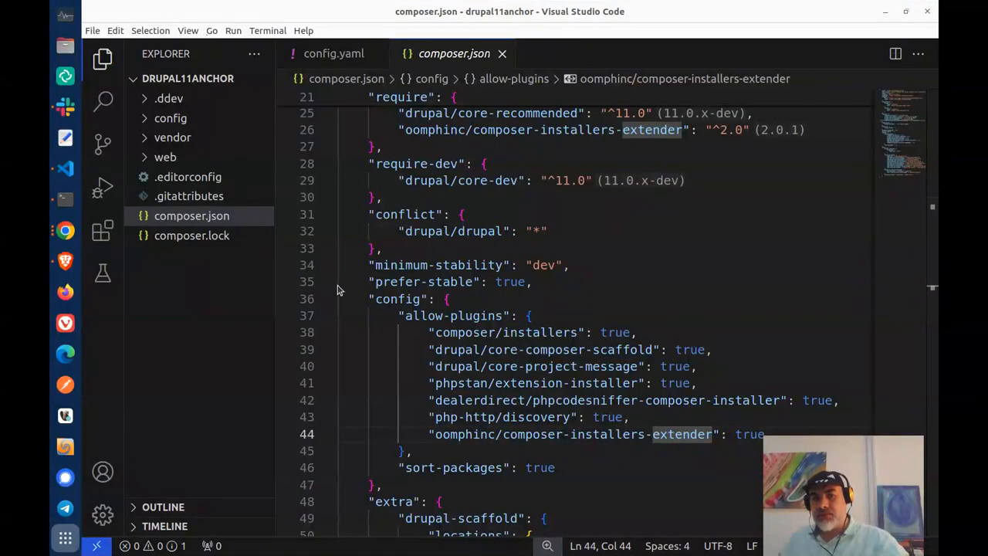
key(alt+Tab)
right_click(514, 531)
click(544, 445)
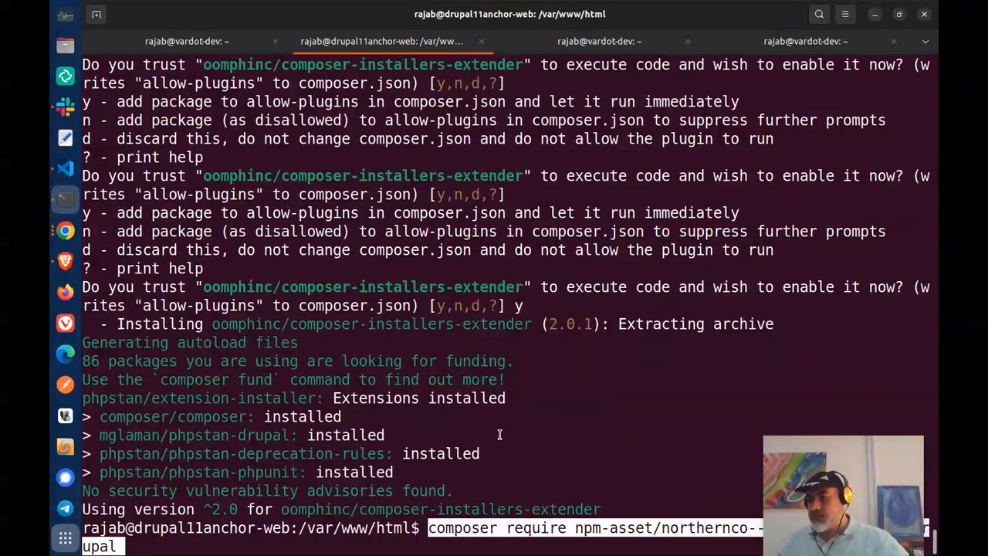
key(Return)
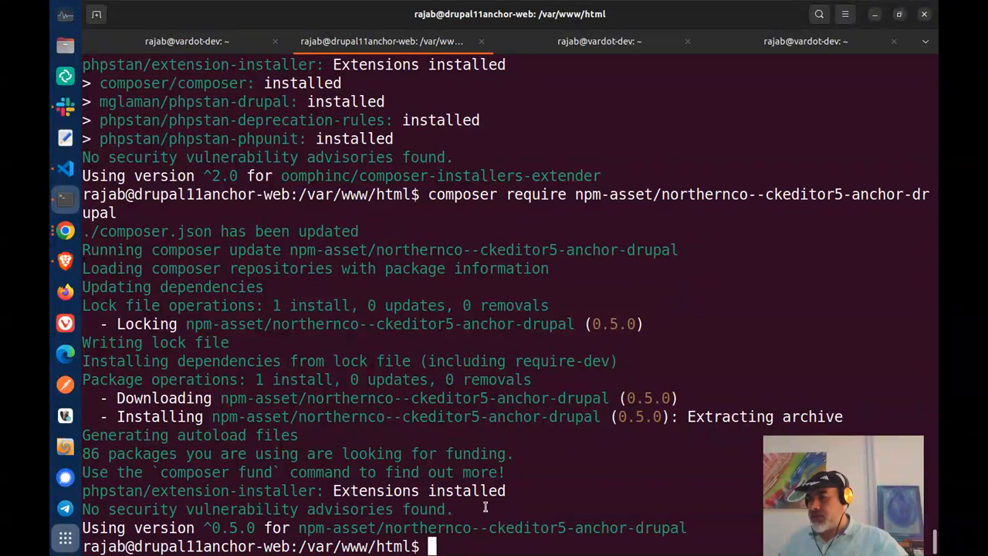
- Copy composer require drupal/anchor_link:~3.0 from the module page in Chrome and run it in the web container terminal
key(alt+Tab)
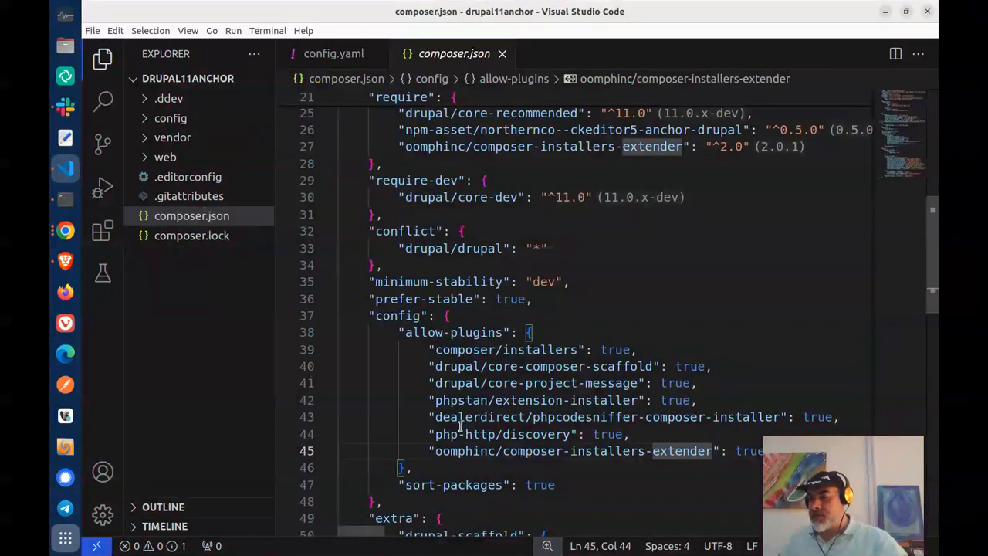
key(alt+Tab)
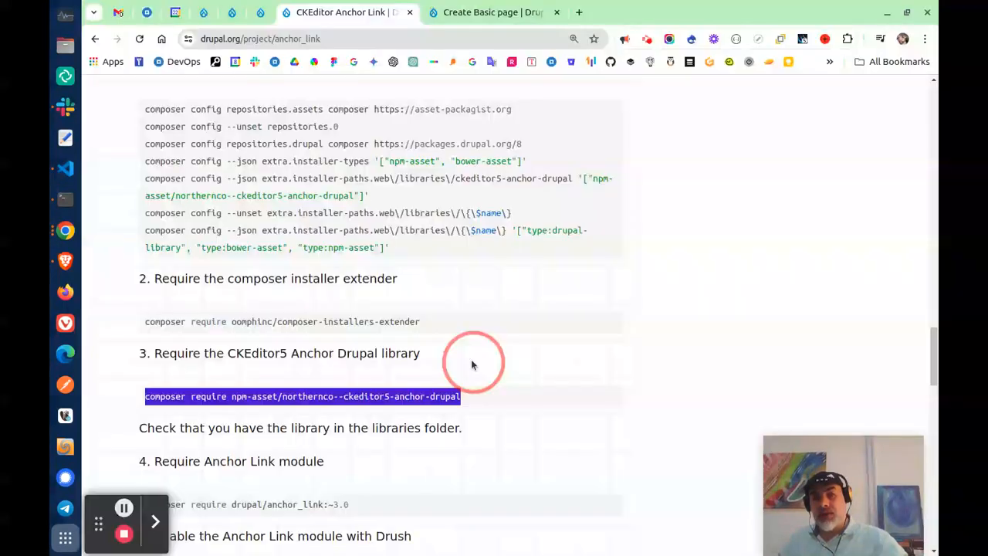
scroll(356, 378, down, 3)
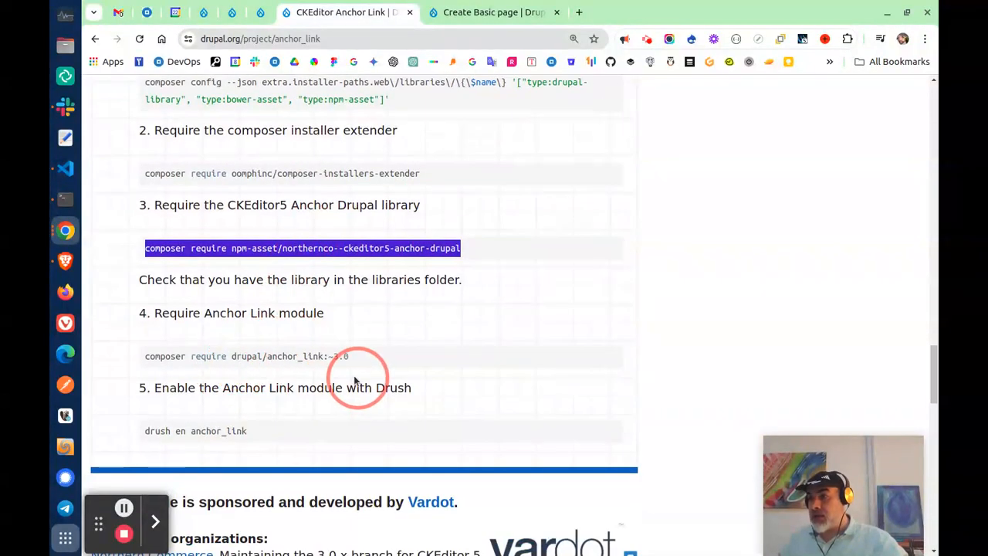
click(359, 359)
triple_click(154, 357)
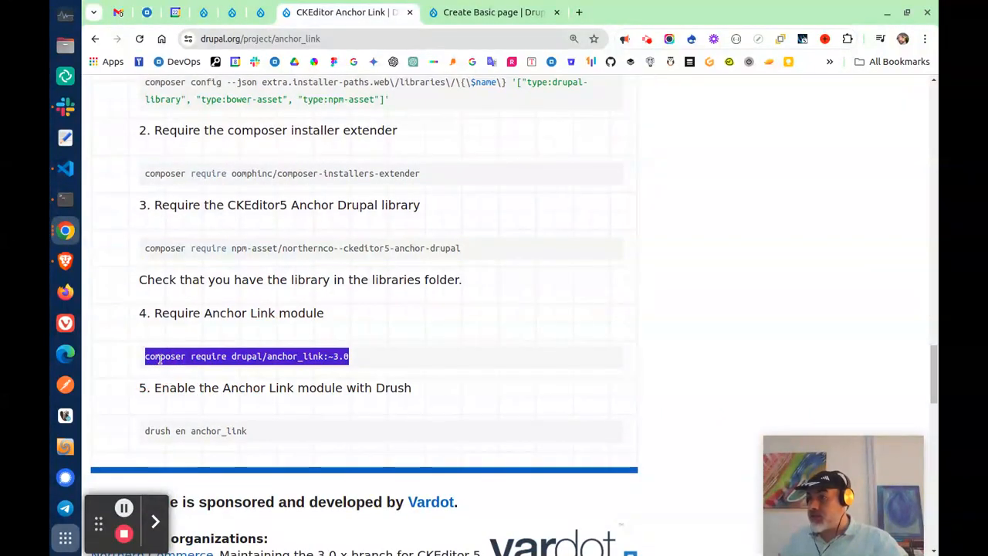
right_click(204, 359)
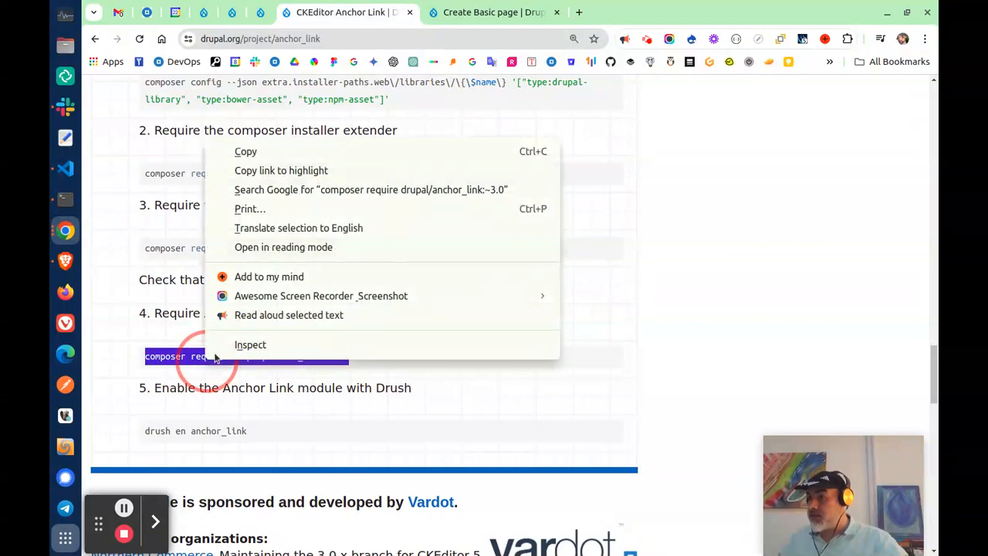
click(246, 152)
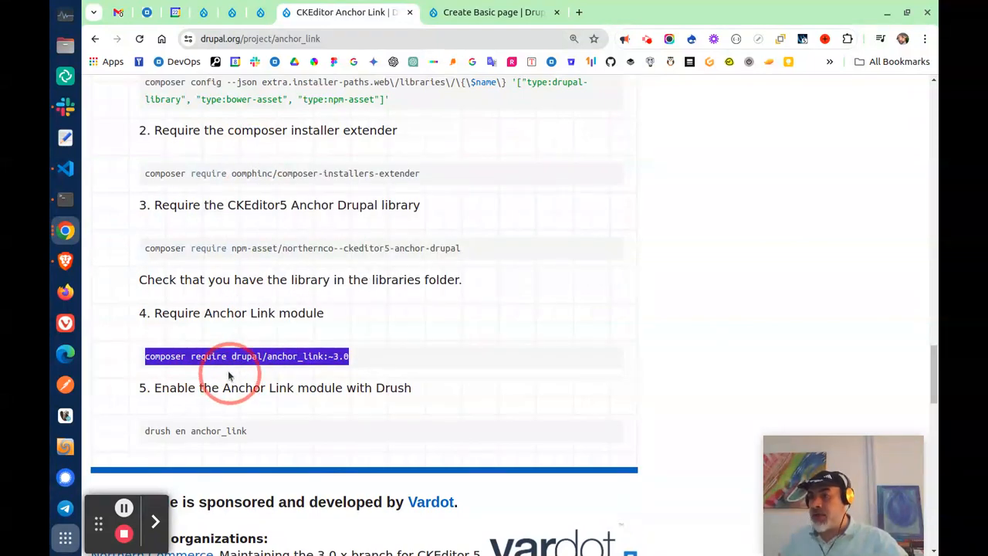
key(alt+Tab)
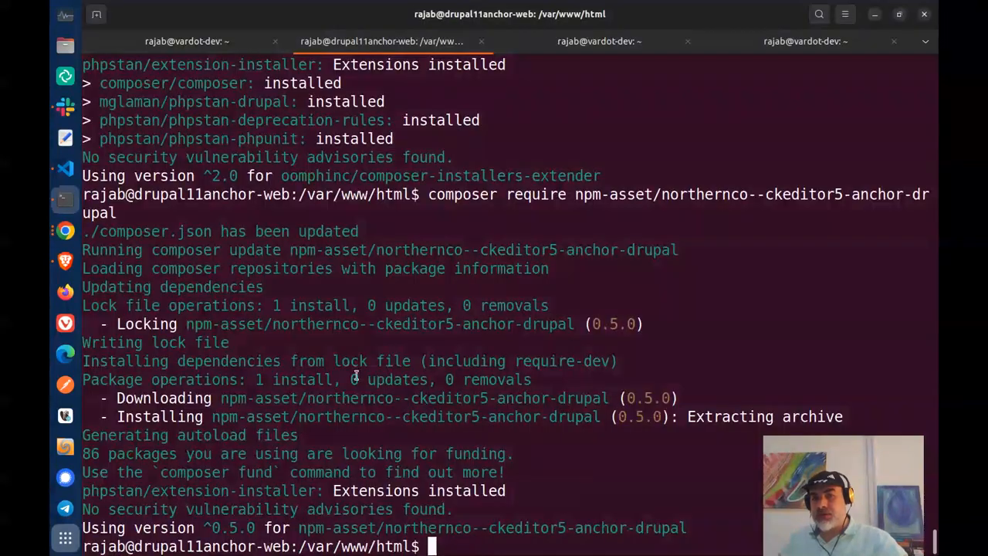
right_click(549, 484)
click(577, 393)
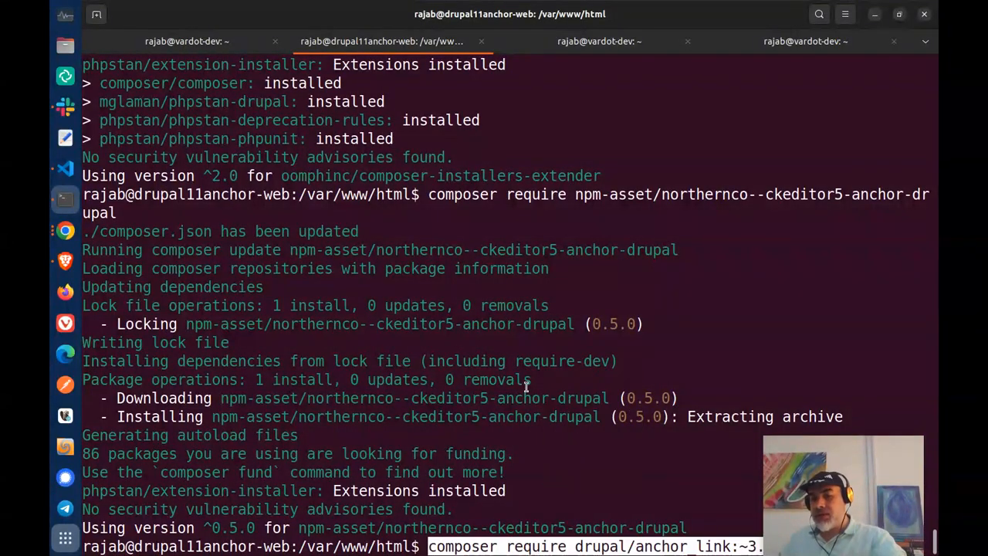
key(Return)
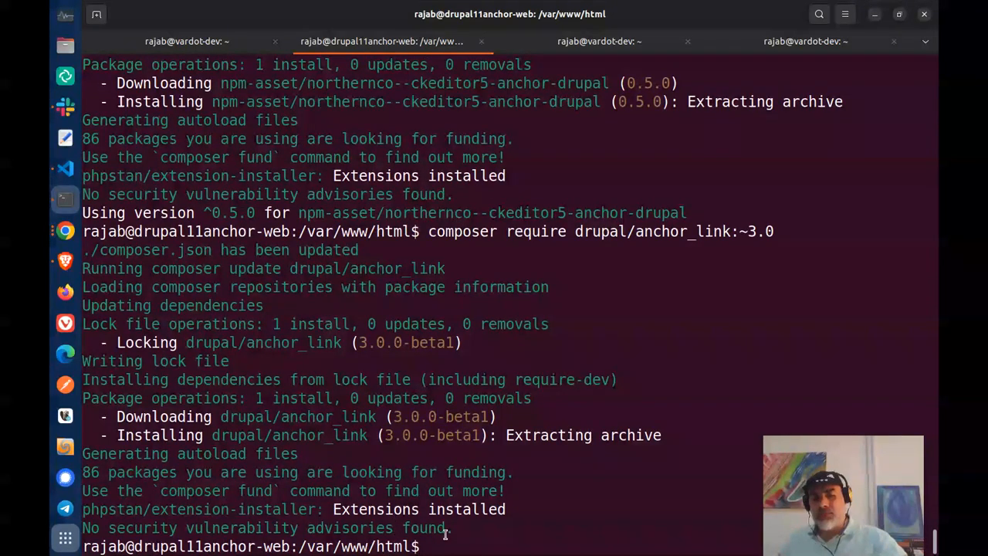
- Copy the drush en anchor_link command from instruction 5 on the module page in Chrome
key(alt+Tab)
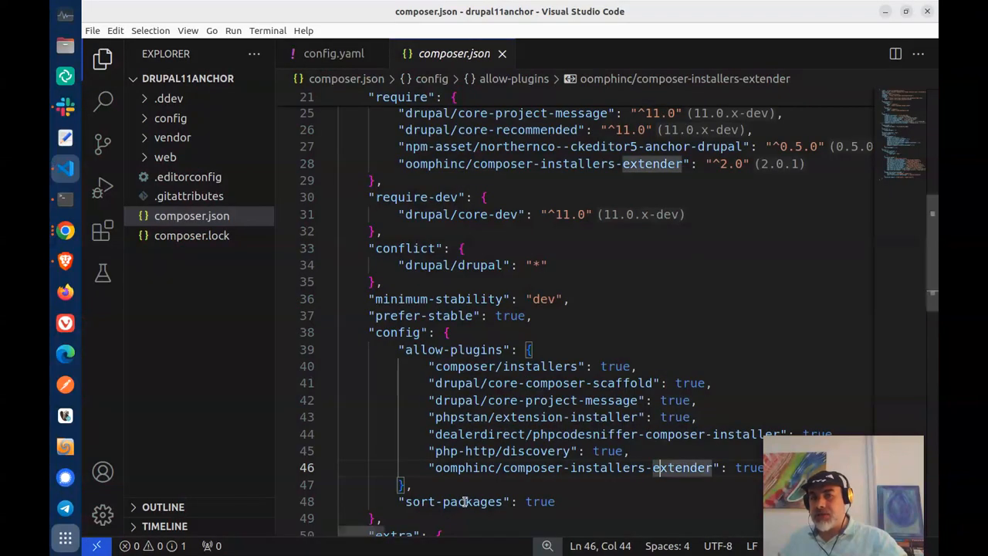
key(alt+Tab)
drag(145, 431, 247, 431)
right_click(223, 430)
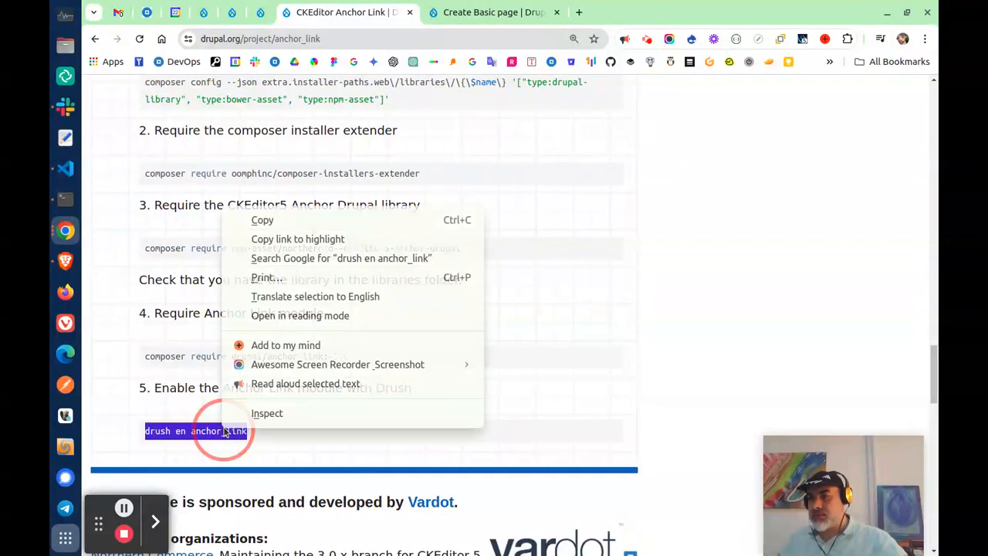
click(275, 221)
- Examine composer.json in Visual Studio Code, checking the require section for the drupal/anchor_link and npm-asset/northernco--ckeditor5-anchor-drupal entries
key(alt+Tab)
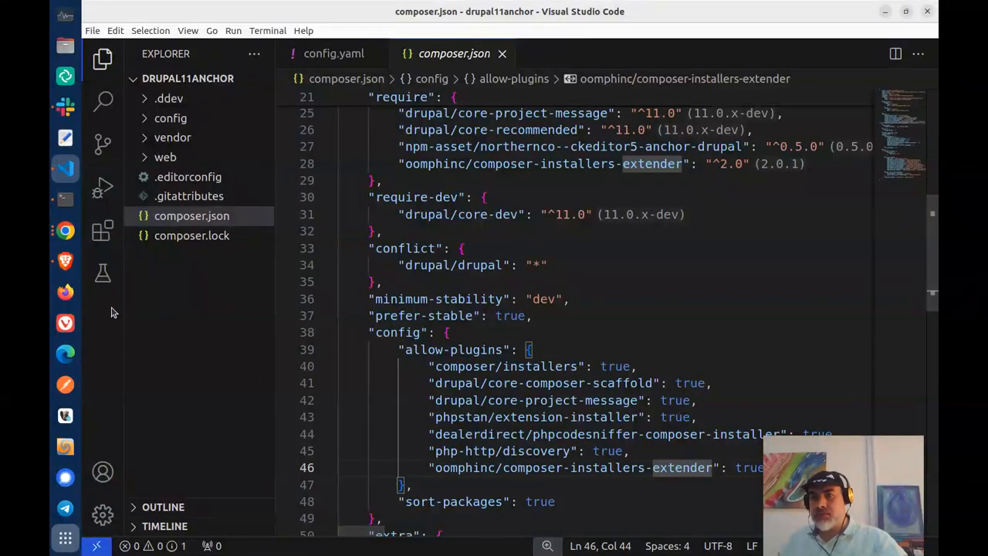
scroll(509, 258, up, 2)
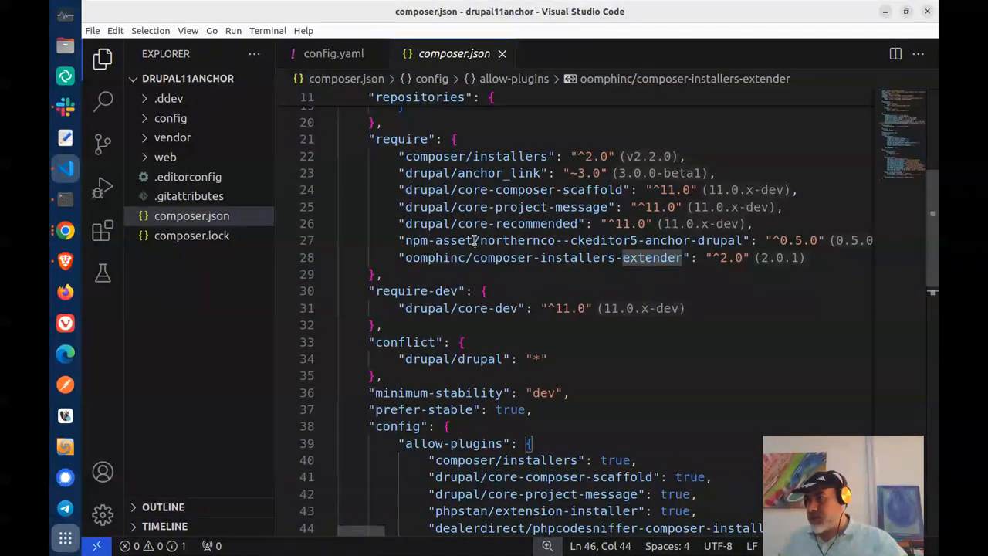
scroll(479, 216, down, 6)
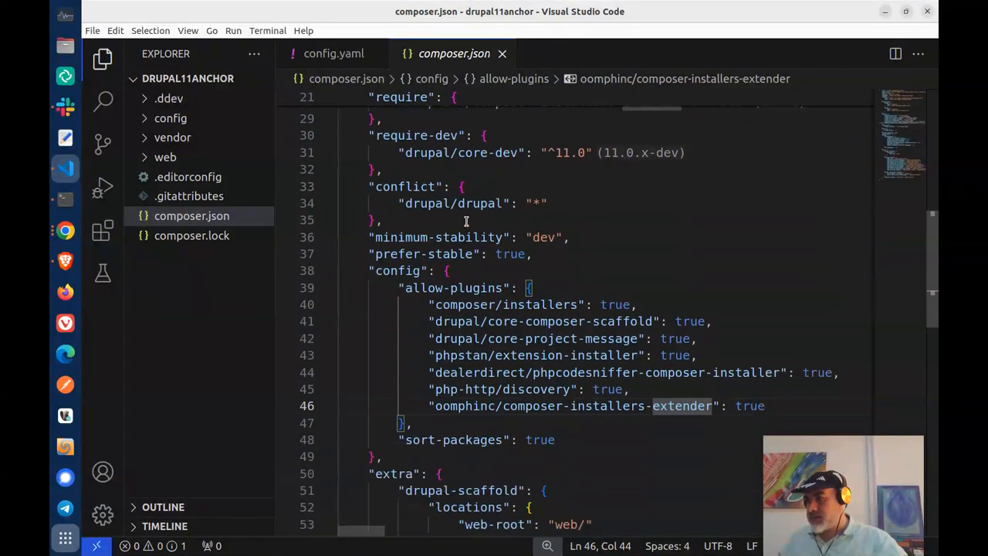
scroll(448, 247, up, 3)
scroll(444, 245, up, 2)
drag(405, 209, 745, 211)
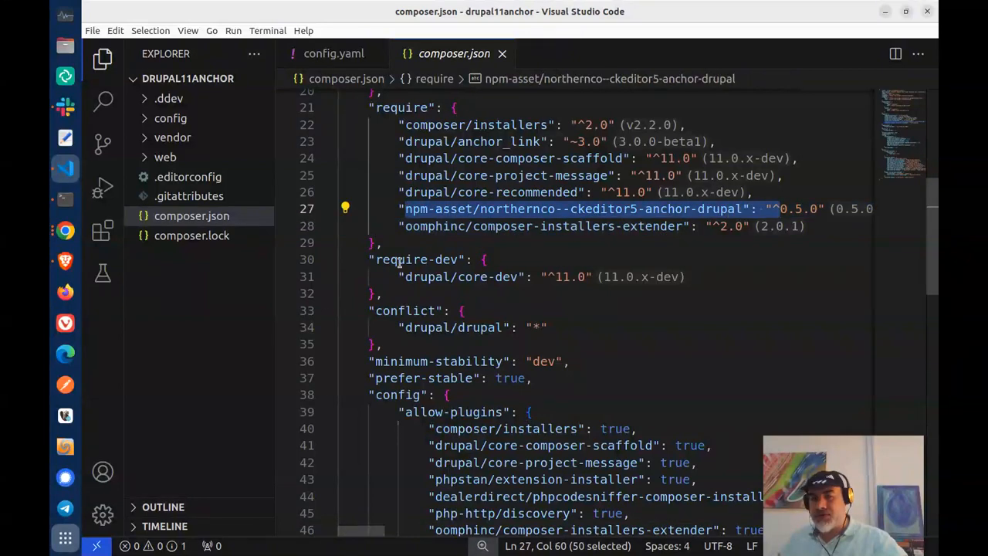
- Try to enable the Anchor Link module by running the copied drush en anchor_link command in the web container terminal
click(65, 198)
right_click(515, 436)
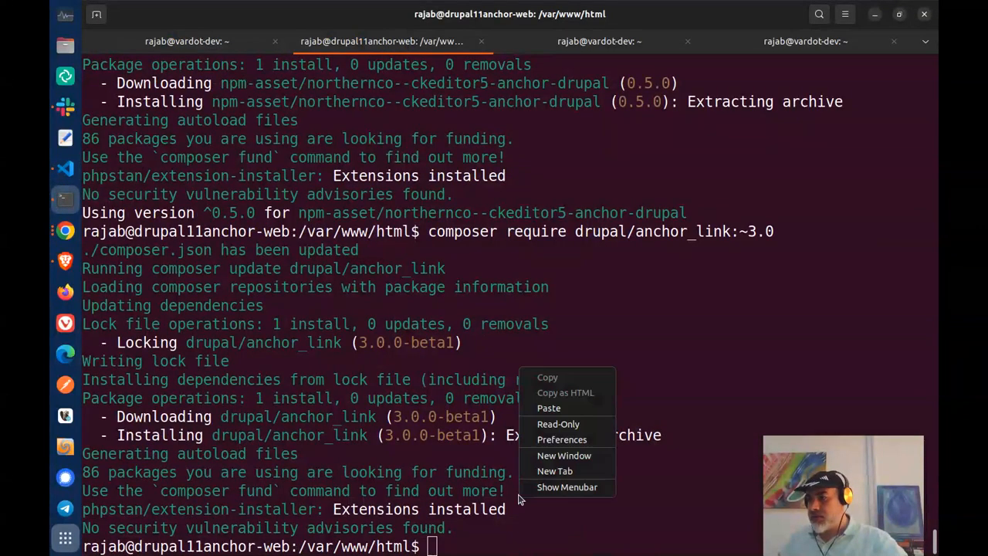
click(544, 406)
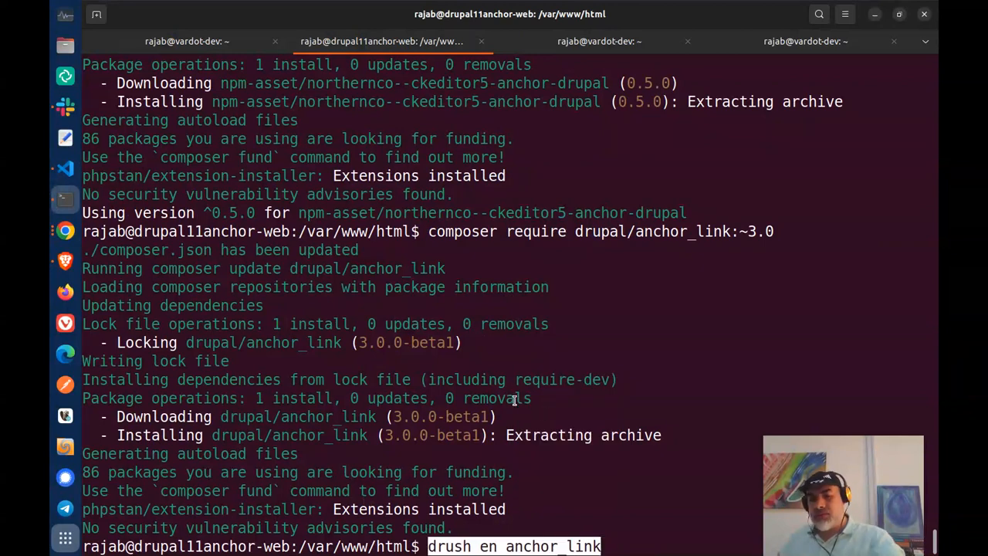
key(Return)
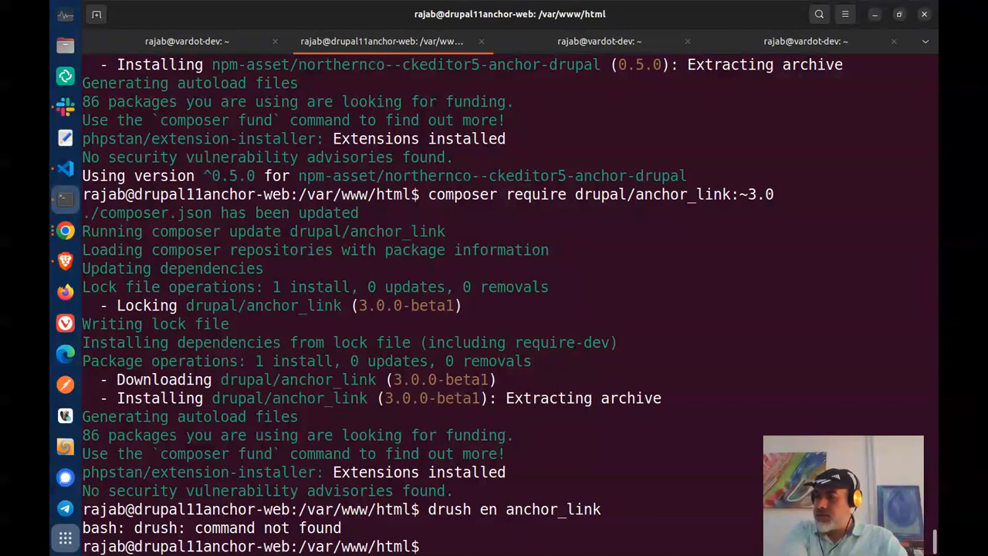
- Install Drush in the project by running composer require drush/drush
text(dr)
key(BackSpace)
key(BackSpace)
text(composer req)
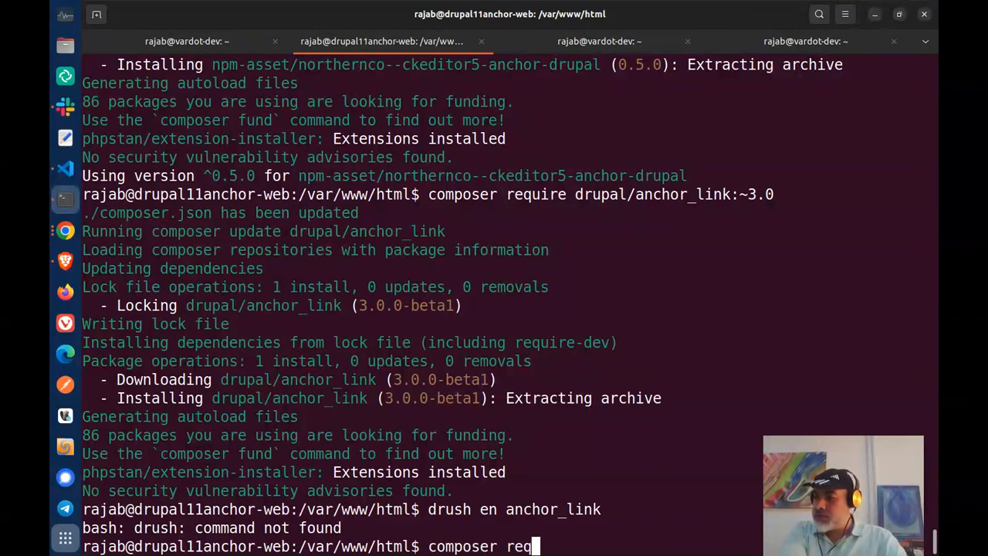
text(uire dr)
key(BackSpace)
text(rush/drush)
key(BackSpace)
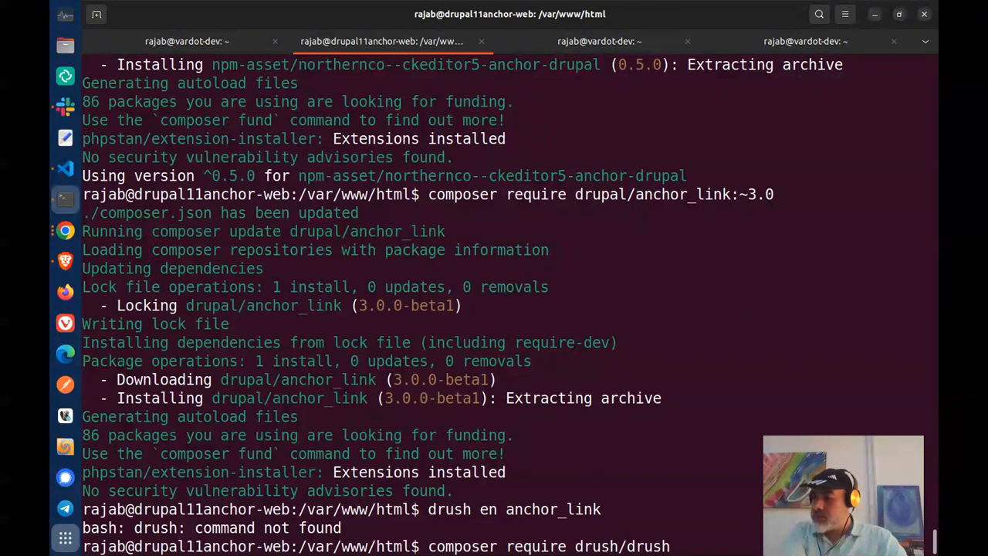
key(Return)
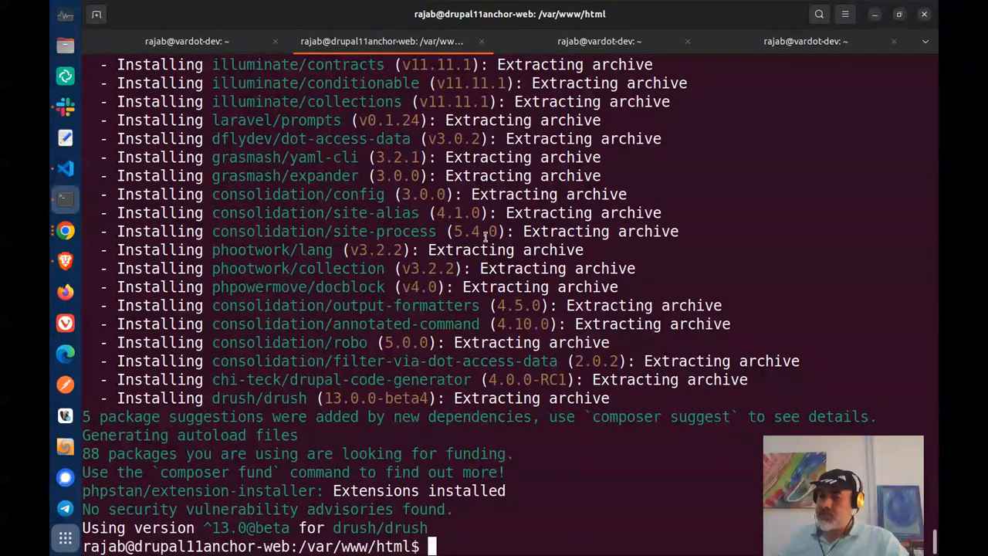
- Run drush en anchor_link again to enable the Anchor Link module
key(Up)
key(Up)
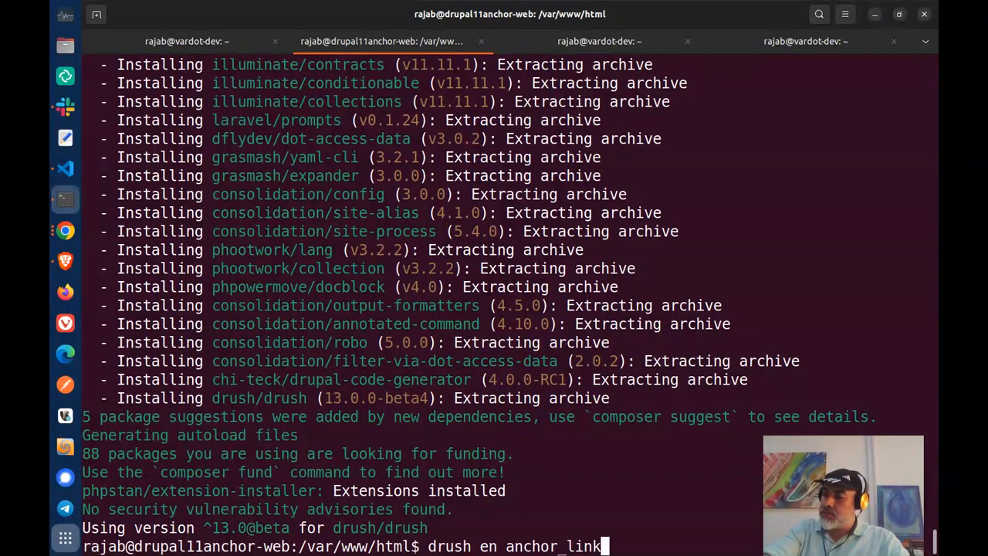
key(Return)
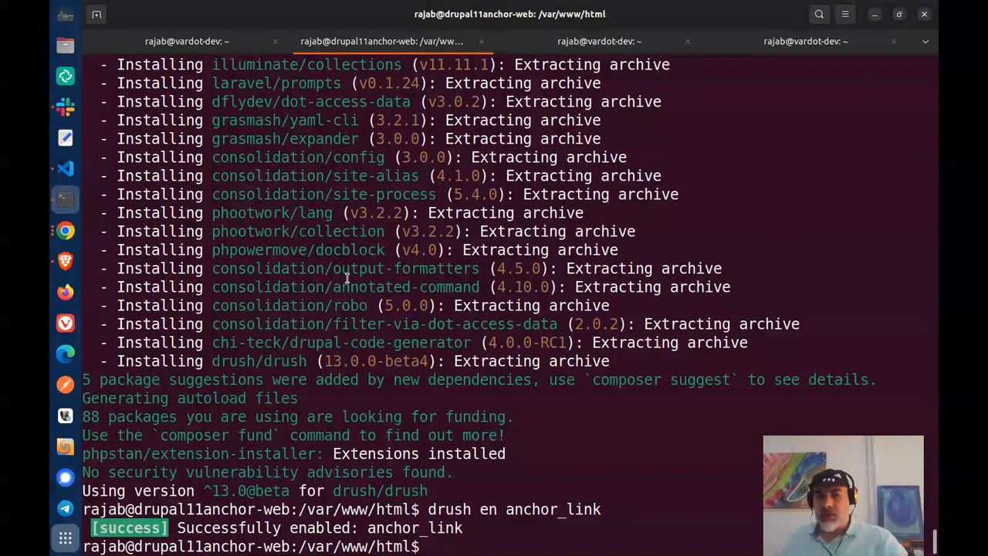
- Switch to the Drupal site in Chrome and open the Basic HTML format's configuration from Text formats and editors
key(alt+Tab)
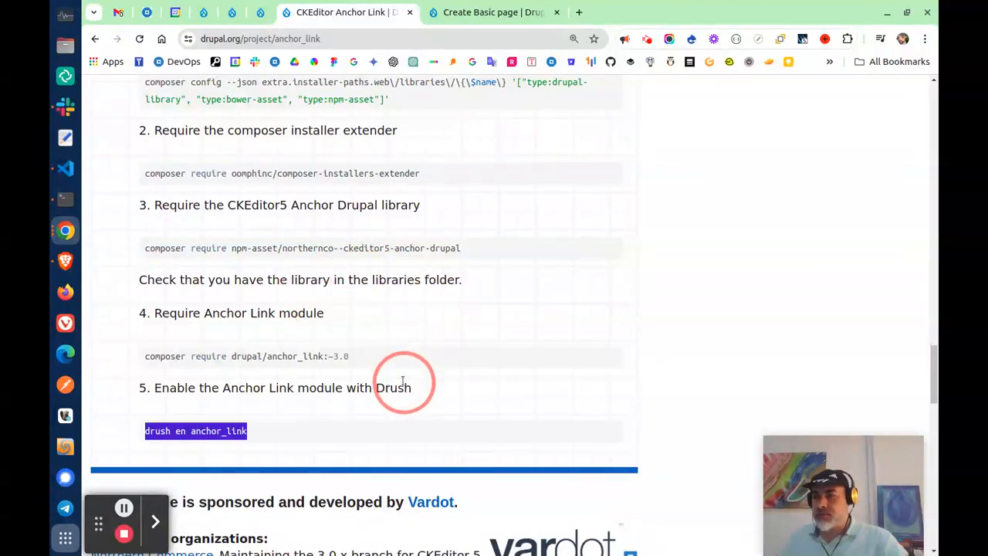
click(466, 17)
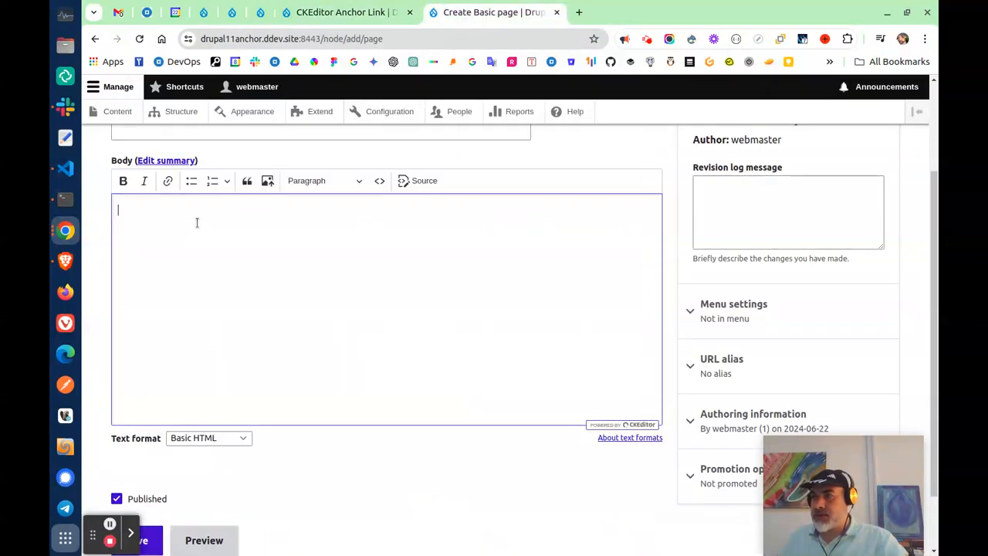
scroll(196, 220, up, 3)
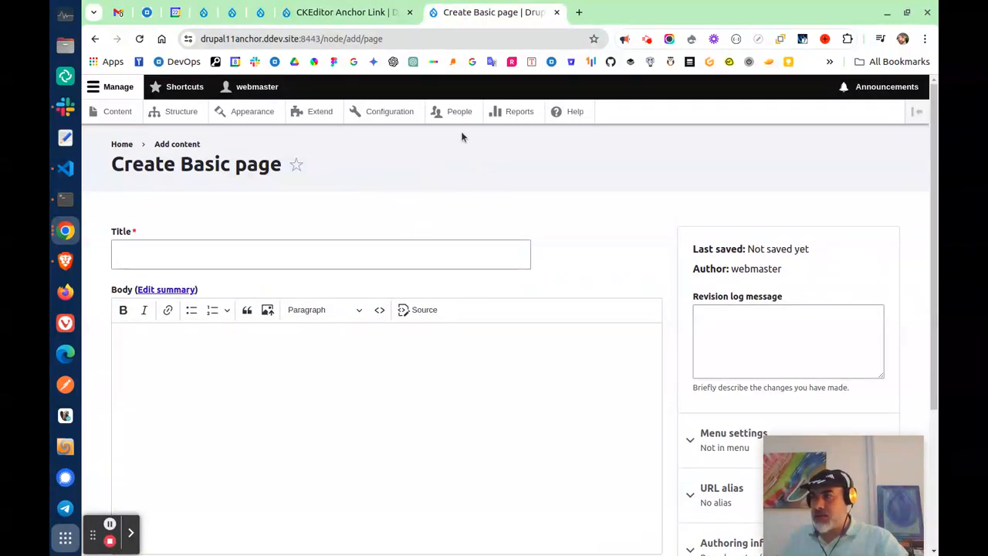
click(390, 116)
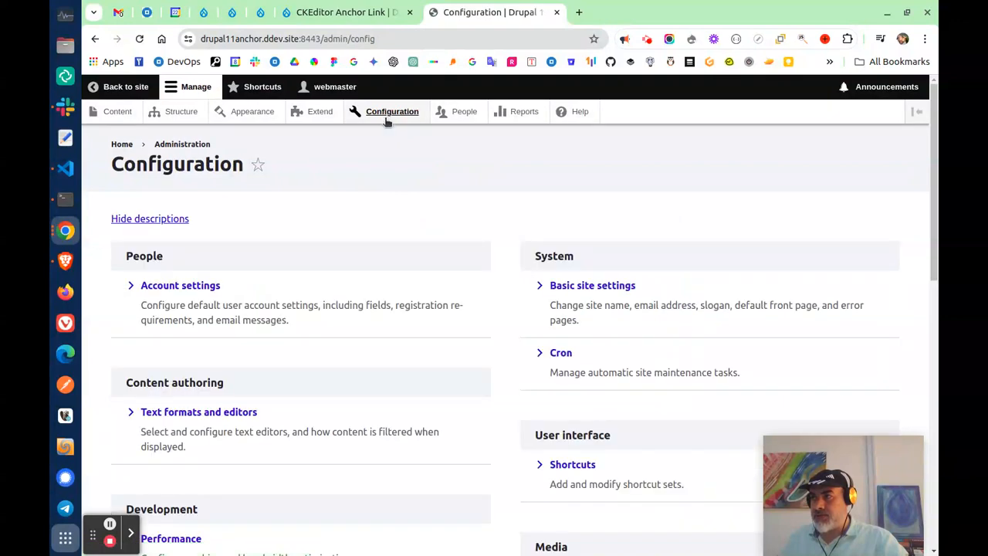
scroll(292, 301, down, 1)
click(198, 339)
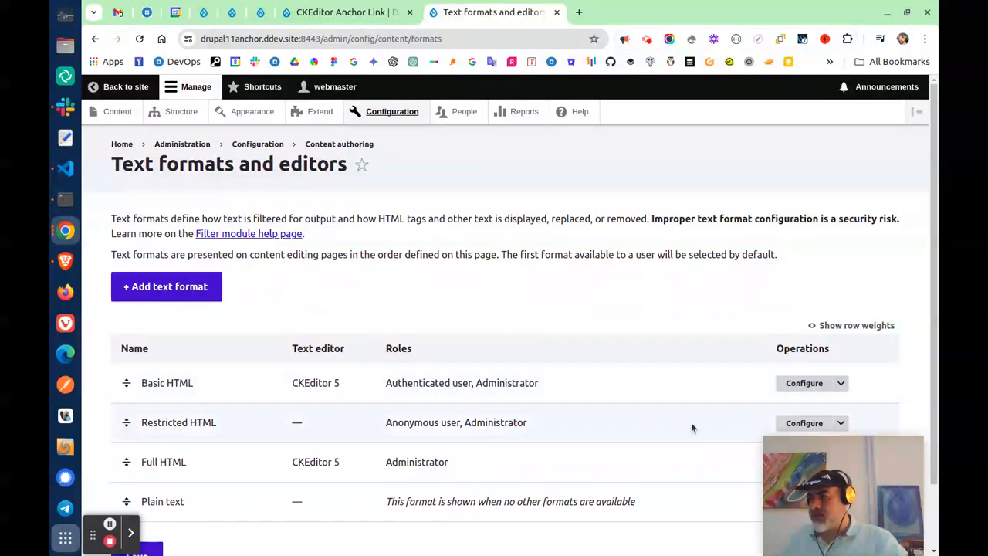
click(804, 383)
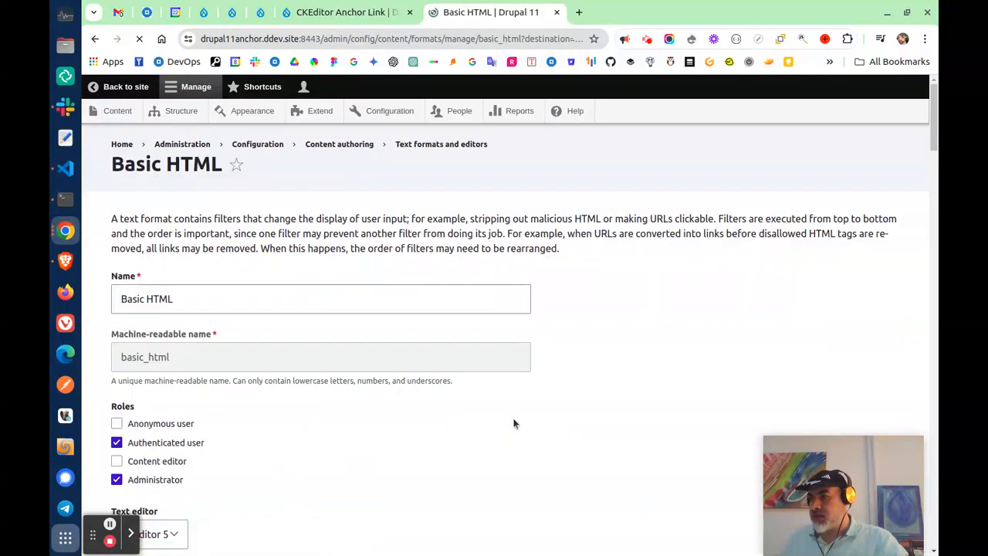
- Add the anchor flag button to the Basic HTML active toolbar right after the link button and save the format
scroll(409, 411, down, 3)
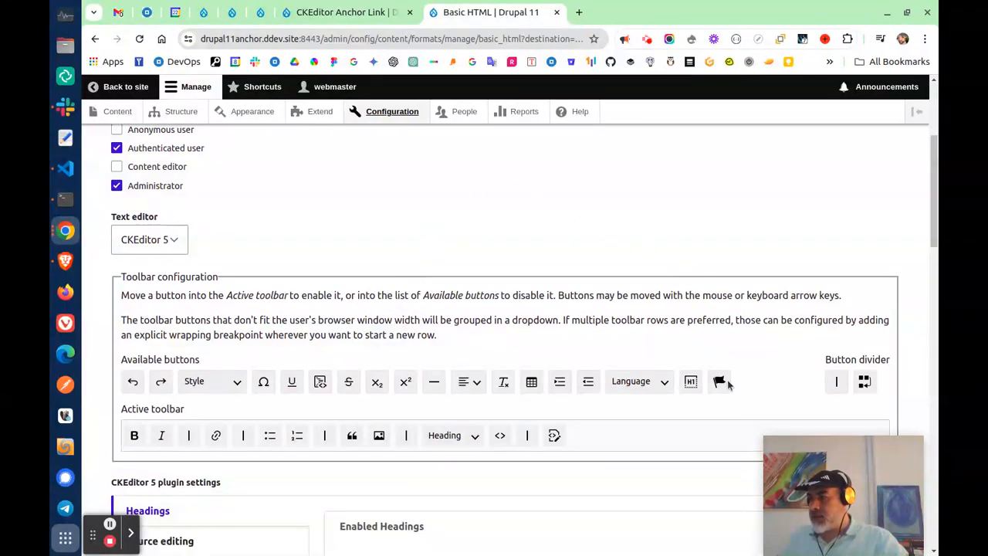
drag(720, 385, 242, 435)
scroll(416, 424, down, 5)
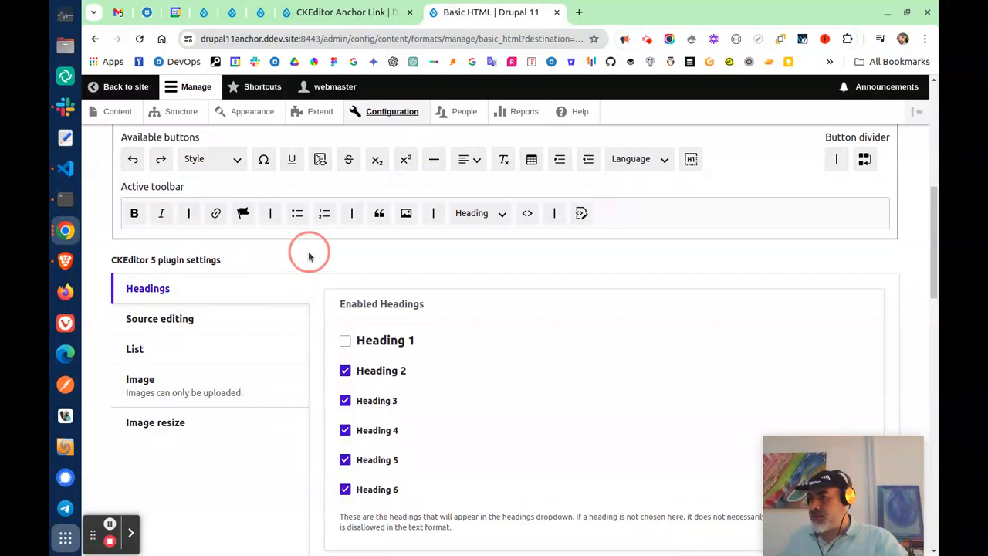
scroll(194, 379, down, 15)
click(166, 480)
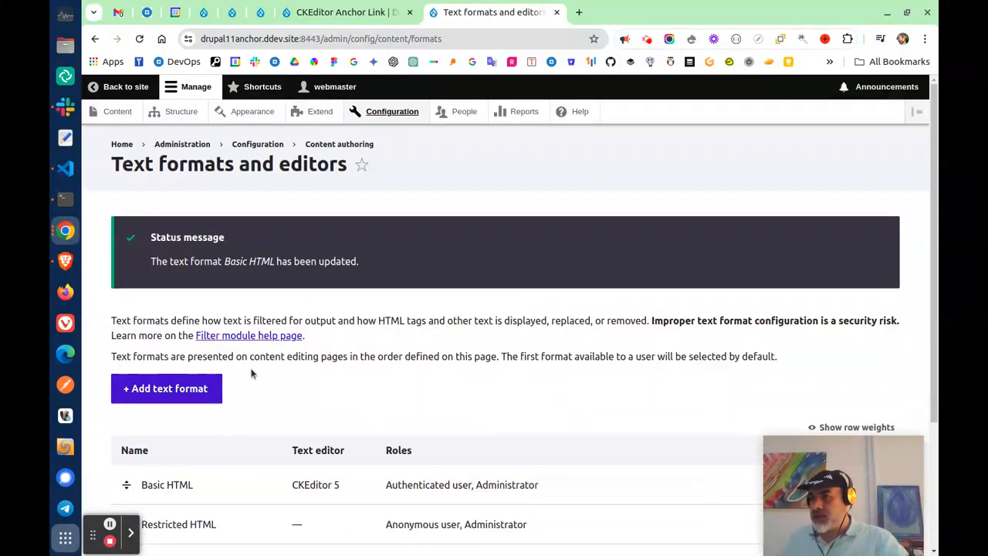
- Start a new Basic page and give it the title "Test"
click(109, 112)
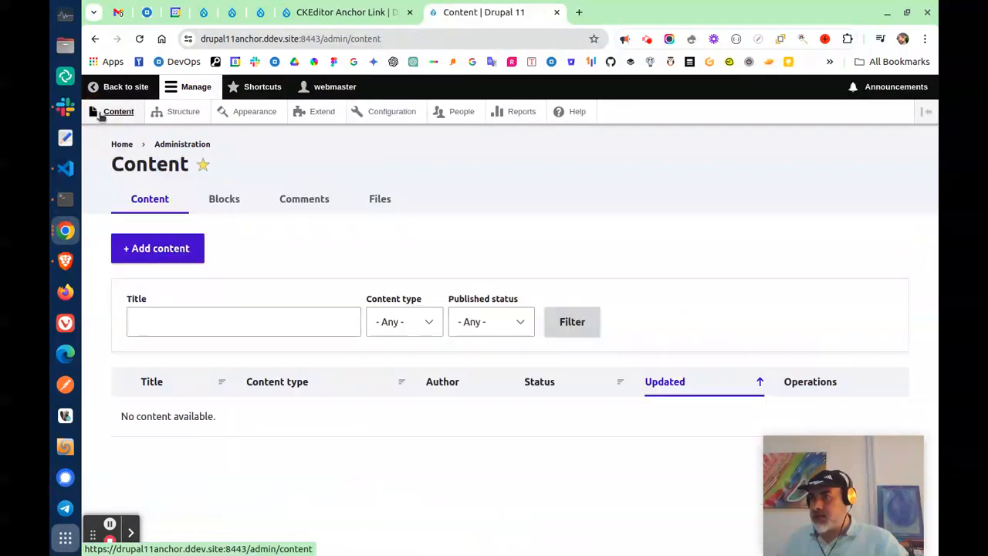
click(154, 248)
click(161, 279)
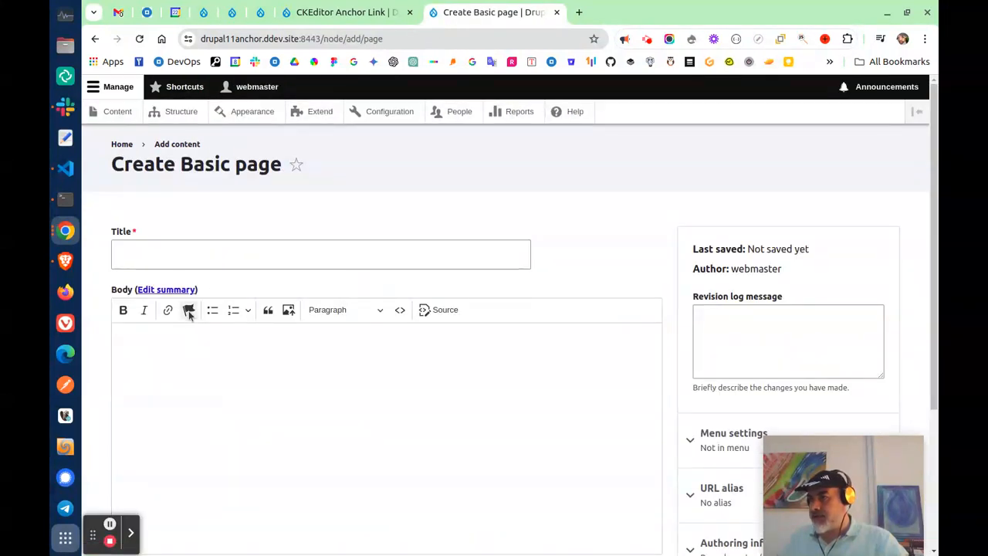
click(154, 253)
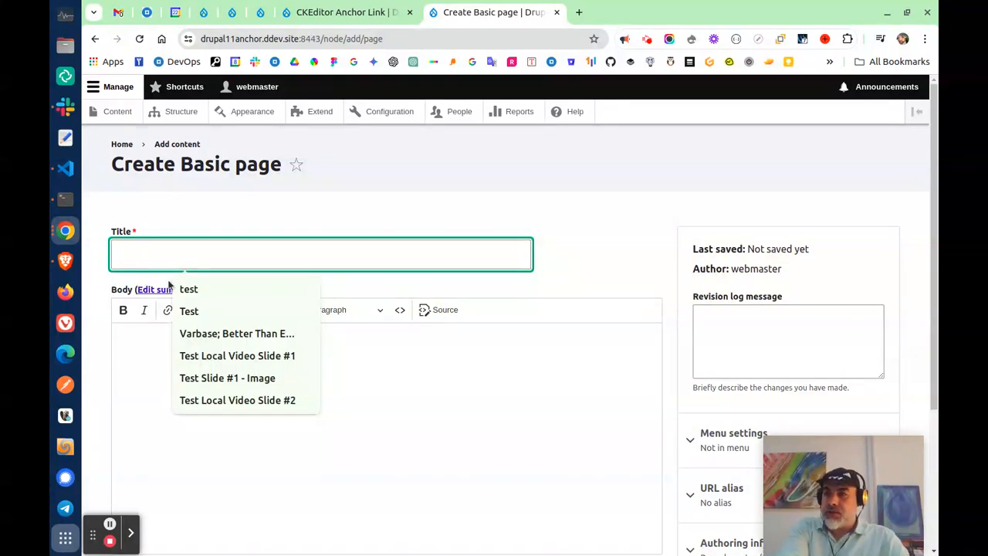
text(Test)
key(BackSpace)
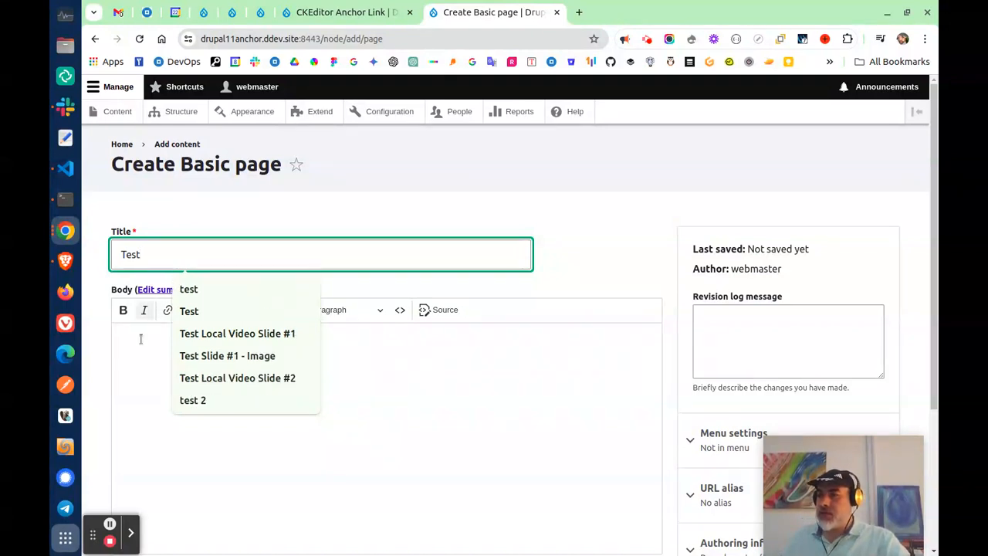
- Enter the lines "Top" and "Bottom" in the page body, separated by blank lines
click(131, 366)
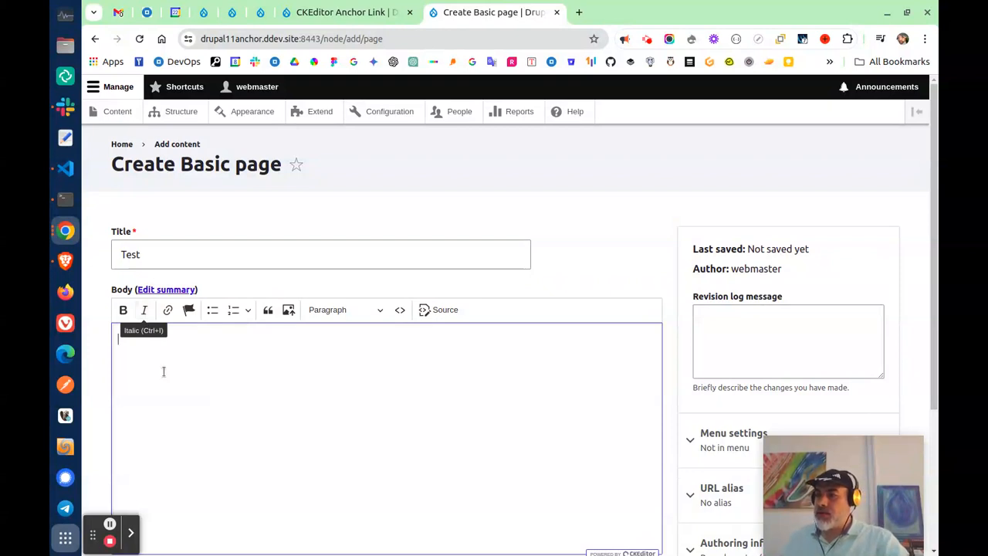
click(135, 350)
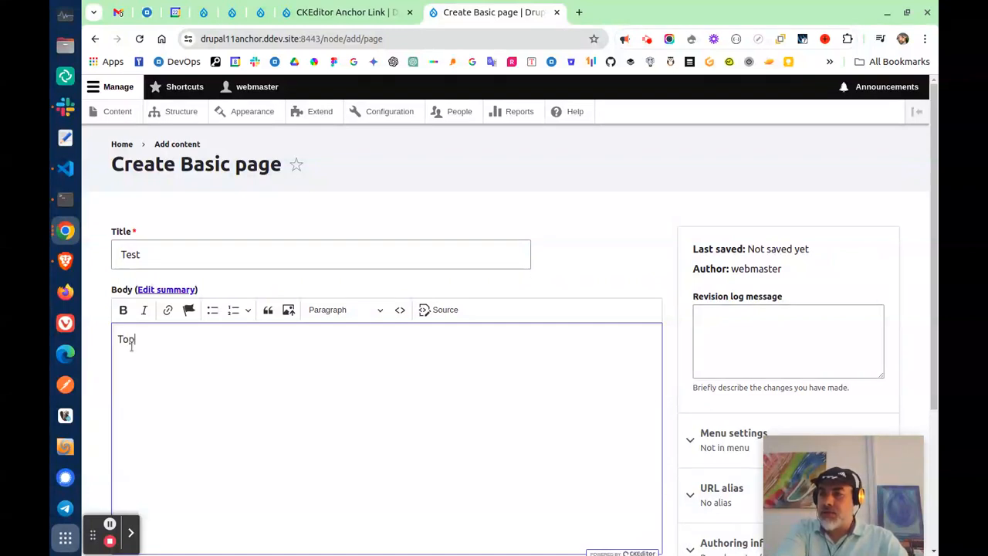
key(BackSpace)
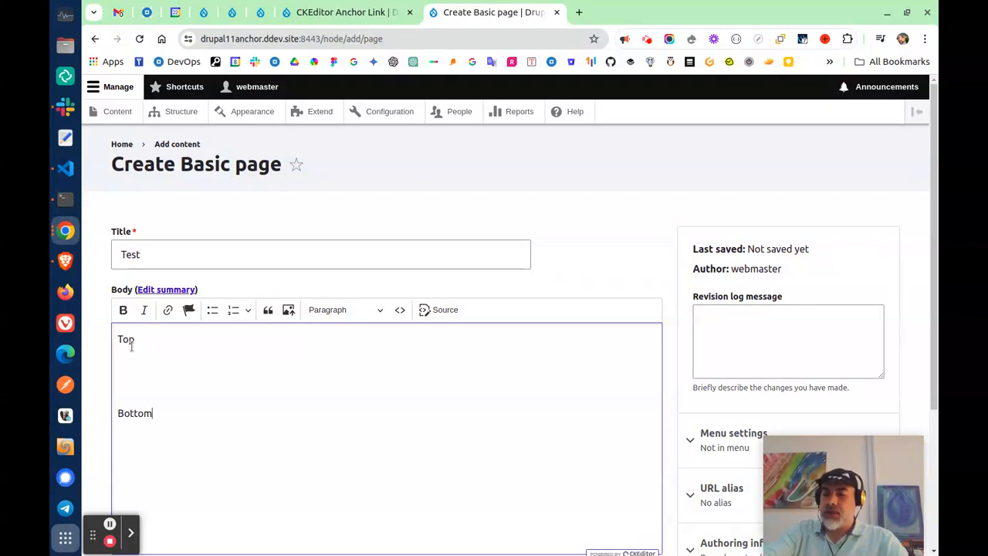
- Add the lines "Section 1", "Section 2" and "Section 3" between Top and Bottom in the body
key(Return)
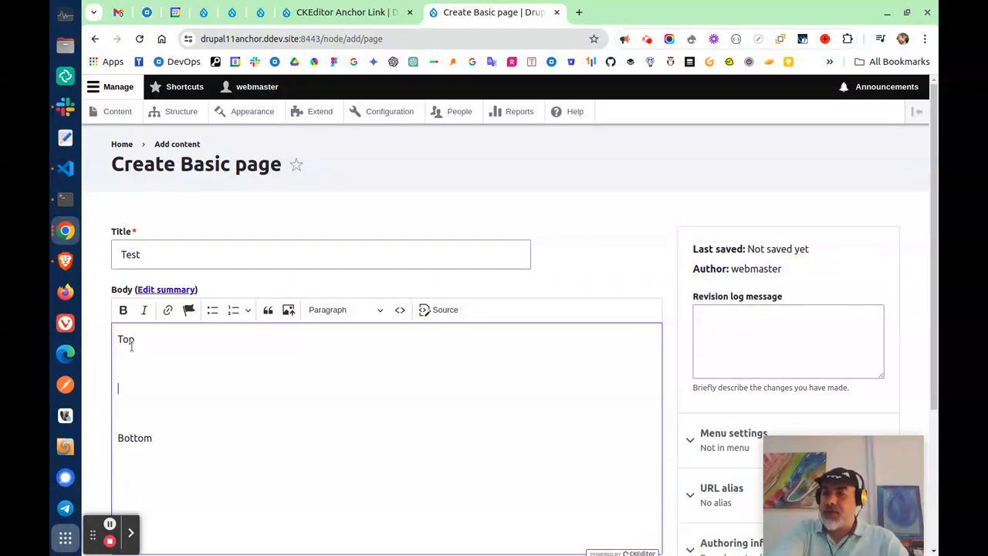
text(Section 1)
key(Return)
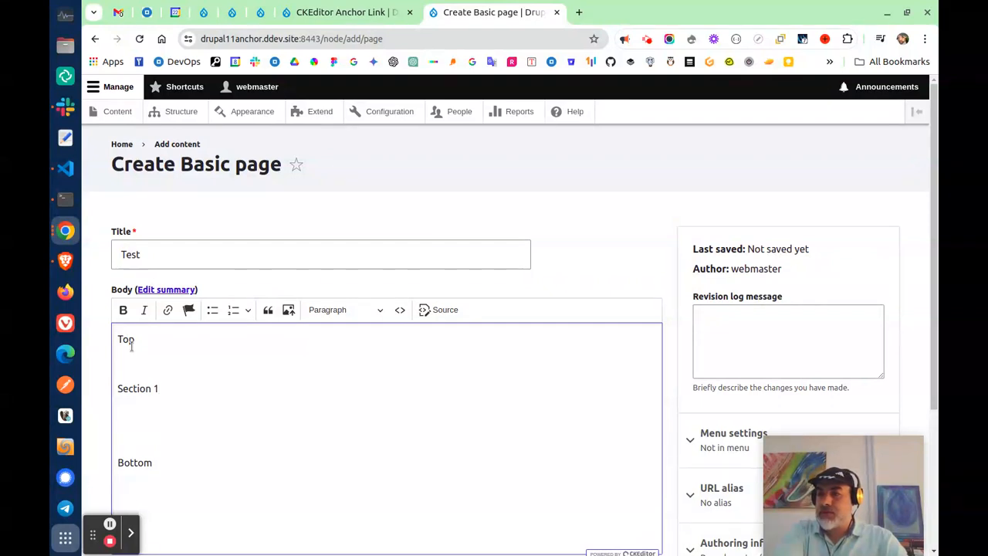
text(Section 2)
key(Return)
key(Return)
key(BackSpace)
text(S)
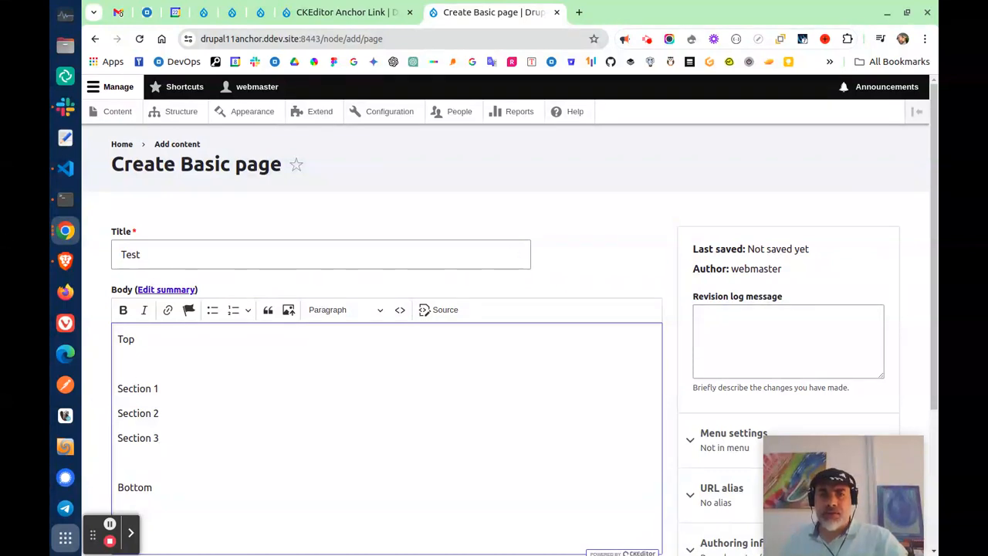
- Paste the Lorem ipsum paragraphs into the blank line between Top and Section 1
key(alt+Tab)
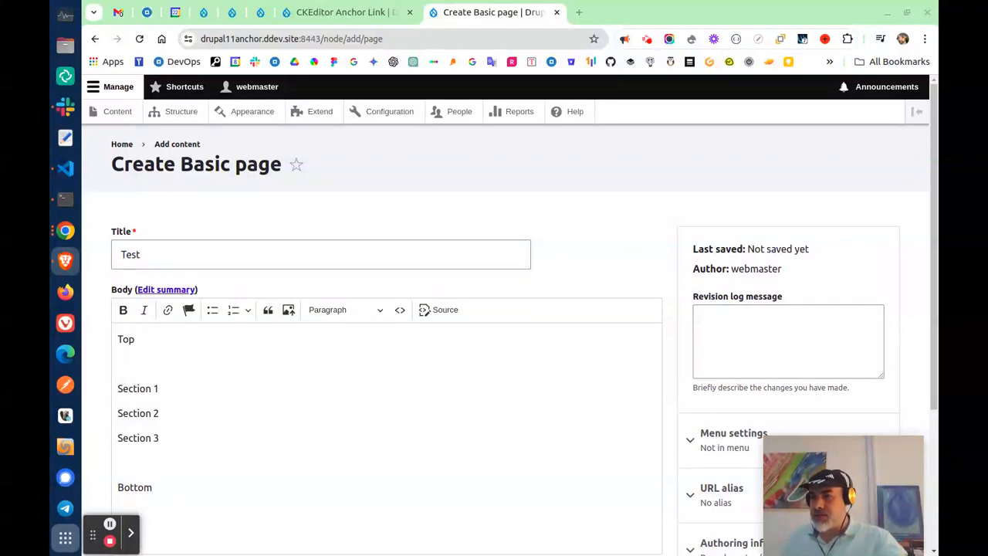
click(141, 357)
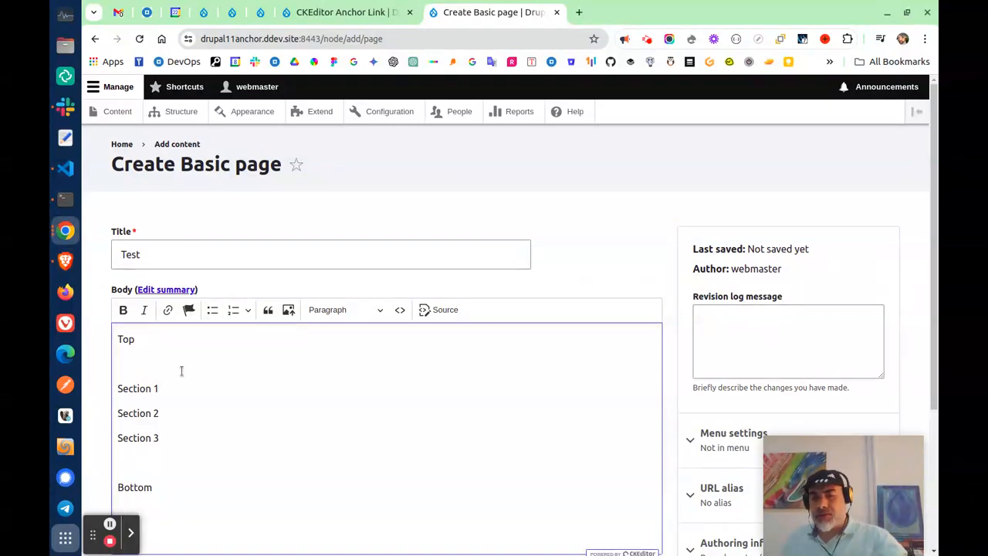
key(ctrl+v)
- Paste the Lorem ipsum paragraphs on a new line below Section 1
scroll(224, 367, down, 6)
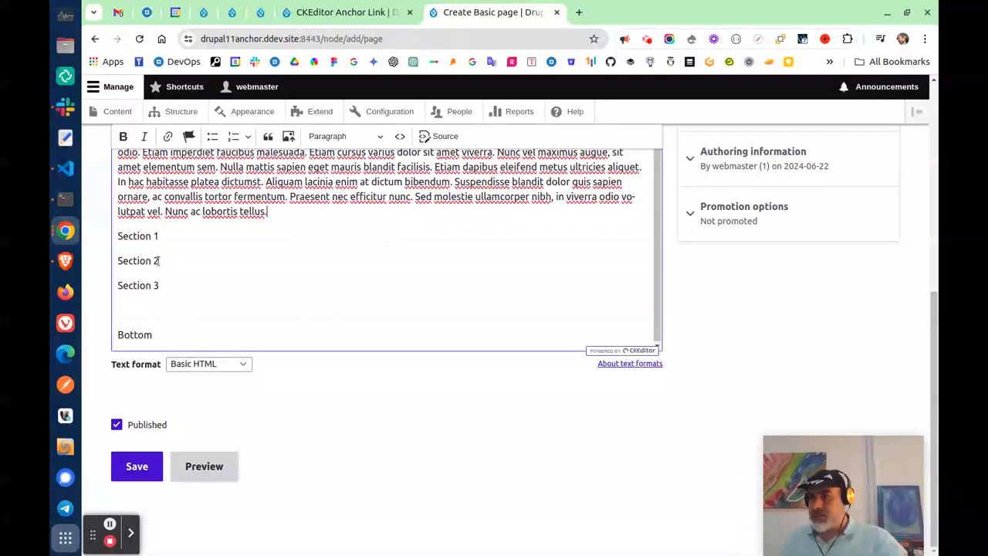
click(165, 239)
key(Return)
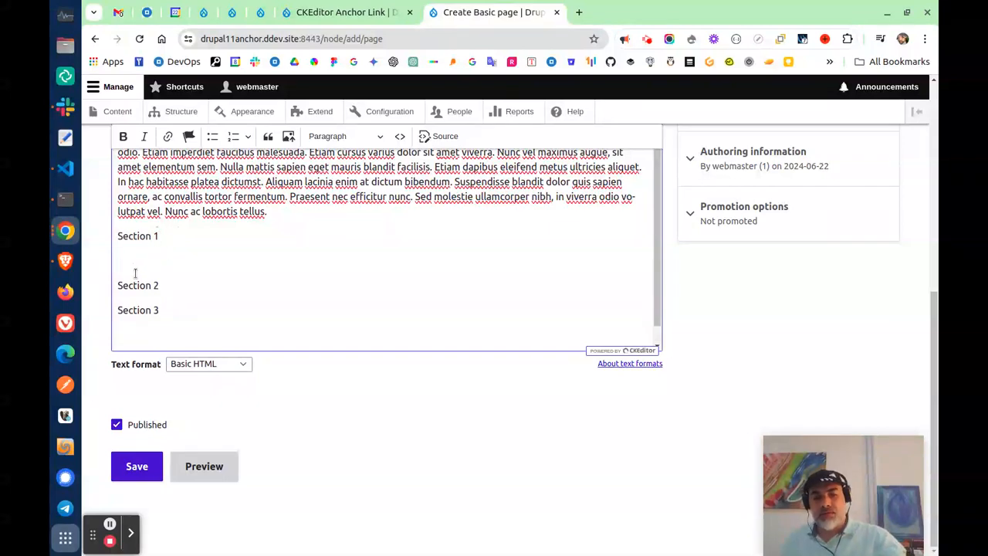
scroll(173, 288, up, 2)
scroll(173, 288, down, 2)
- Paste the same Lorem ipsum paragraphs on a new line below Section 2
click(175, 262)
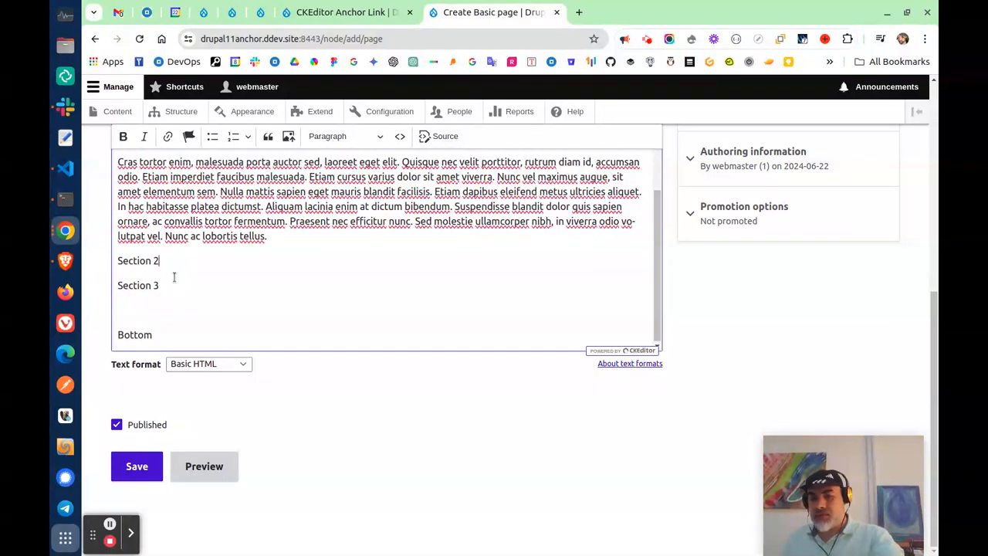
key(Return)
key(BackSpace)
key(BackSpace)
key(BackSpace)
key(BackSpace)
key(BackSpace)
key(BackSpace)
key(BackSpace)
key(BackSpace)
key(BackSpace)
key(BackSpace)
key(BackSpace)
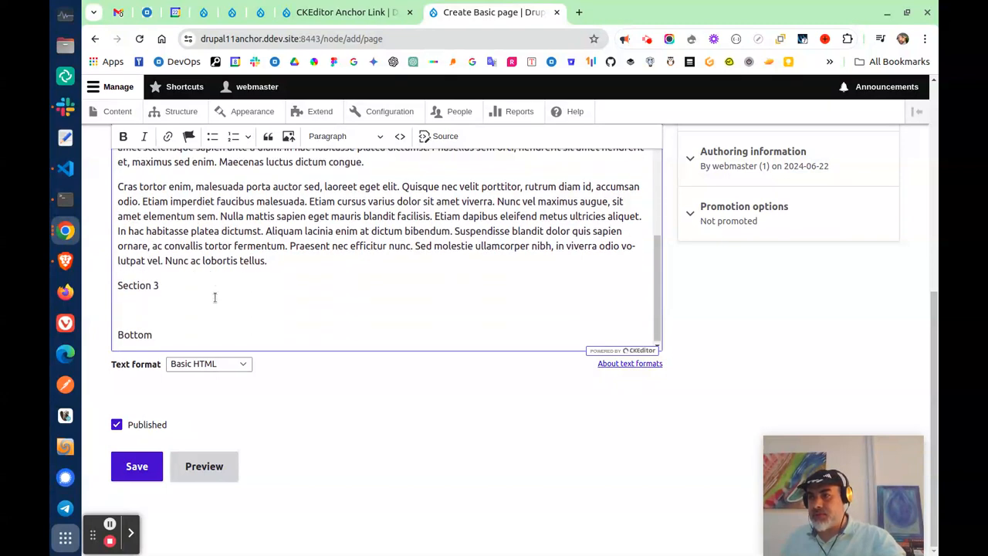
- Paste the Lorem ipsum paragraphs below Section 3, above the Bottom line
key(BackSpace)
key(BackSpace)
key(BackSpace)
key(BackSpace)
key(BackSpace)
key(BackSpace)
key(BackSpace)
key(BackSpace)
key(BackSpace)
key(BackSpace)
key(BackSpace)
key(BackSpace)
key(BackSpace)
key(BackSpace)
key(BackSpace)
key(BackSpace)
key(BackSpace)
key(BackSpace)
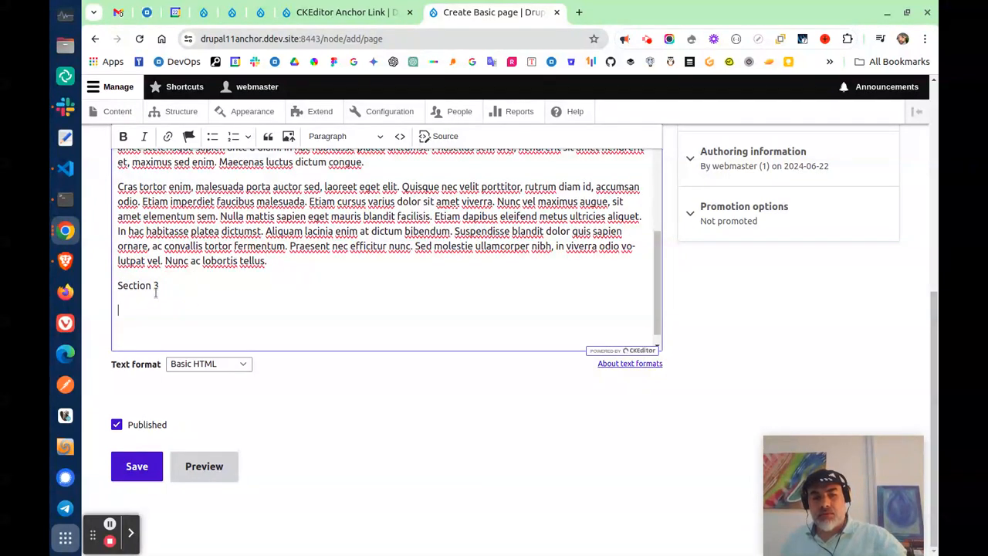
key(ctrl+z)
- Replace the word "Bottom" at the end of the body with "Go to top"
click(165, 335)
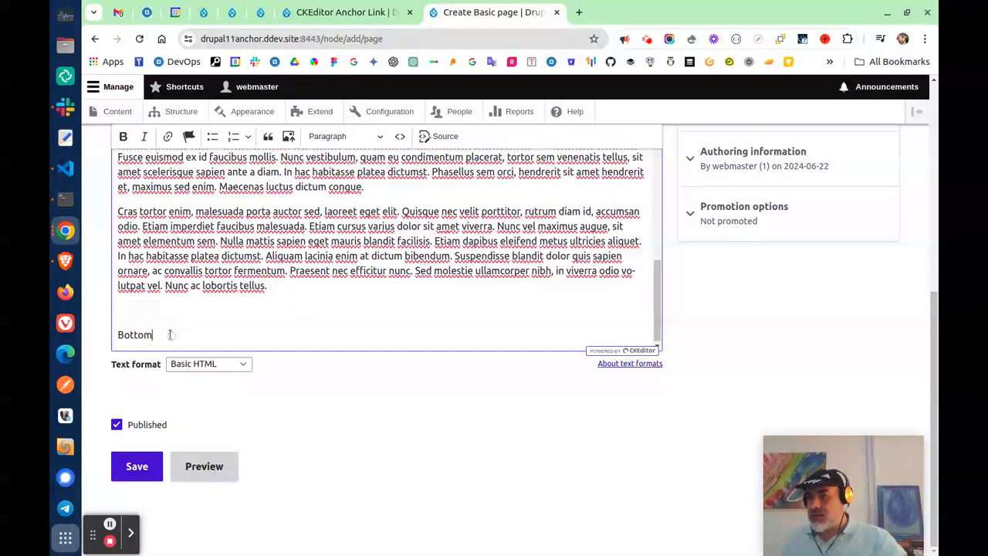
click(160, 335)
drag(154, 335, 117, 337)
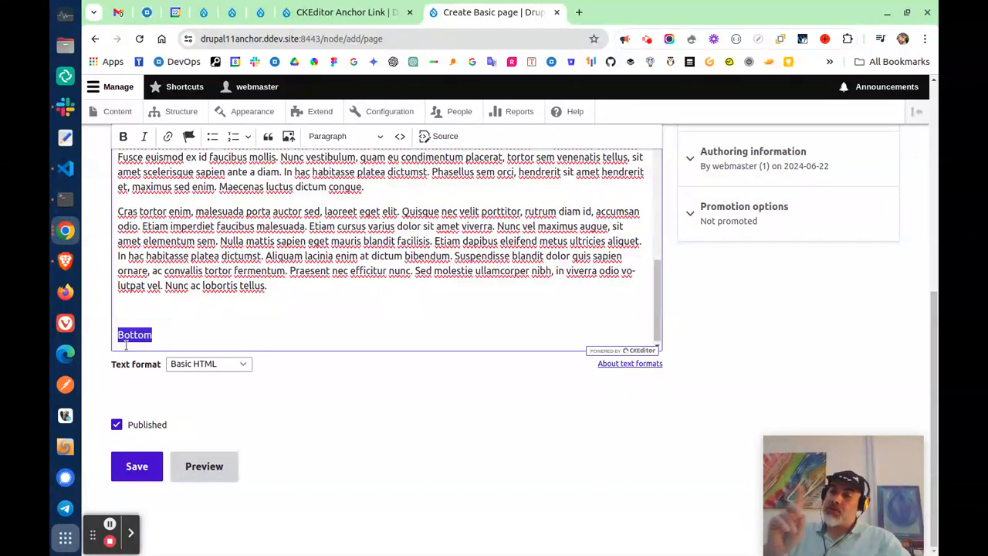
text(Top)
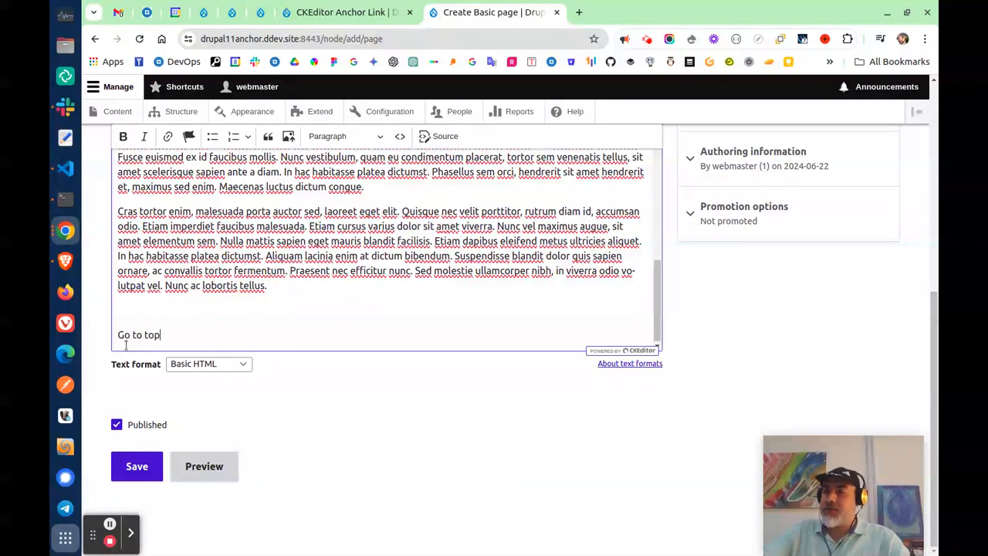
- Replace the word "Top" at the beginning of the body with "Go to bottom"
scroll(187, 261, up, 10)
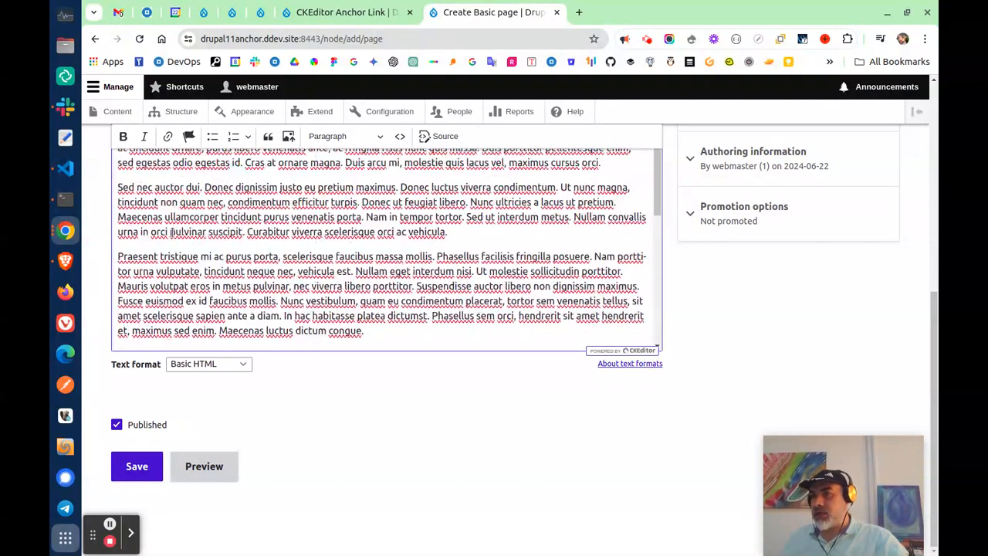
scroll(156, 246, up, 12)
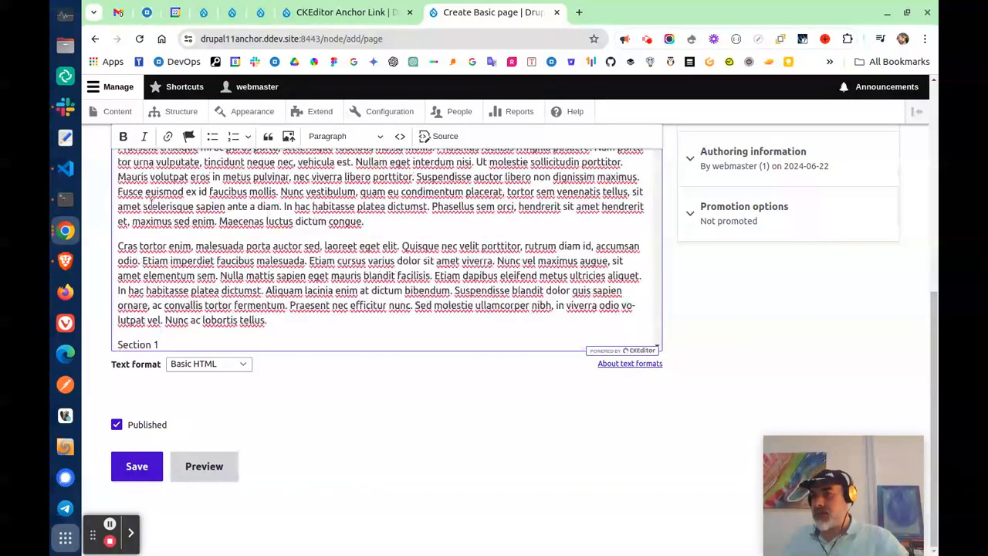
scroll(147, 215, up, 10)
double_click(126, 244)
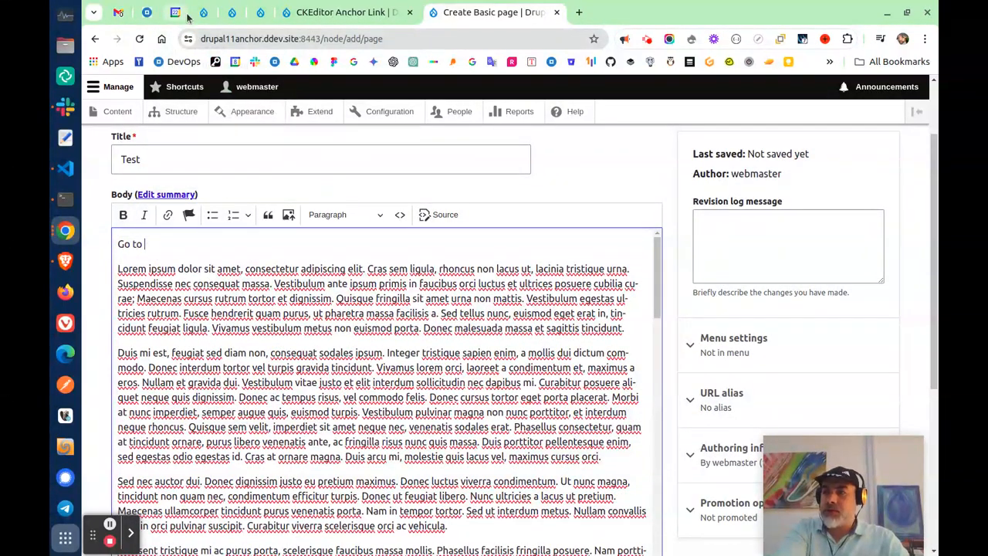
text(ttom)
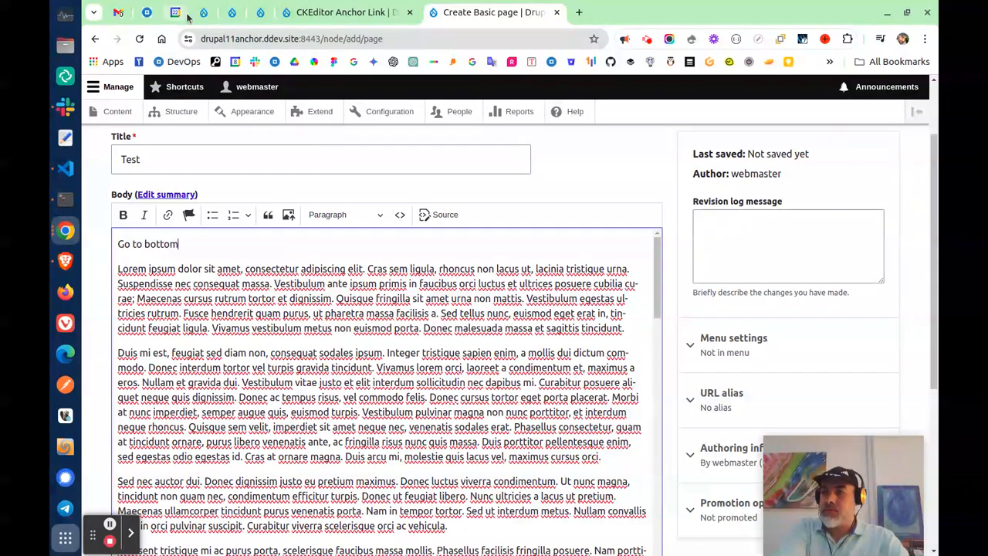
- Insert an anchor named "top" on a new line below "Go to bottom"
key(Return)
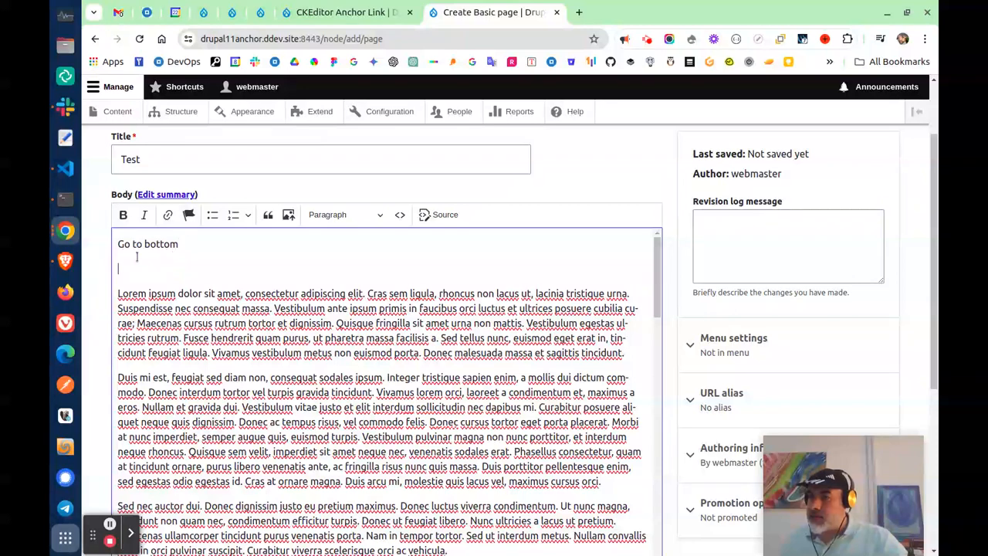
click(188, 215)
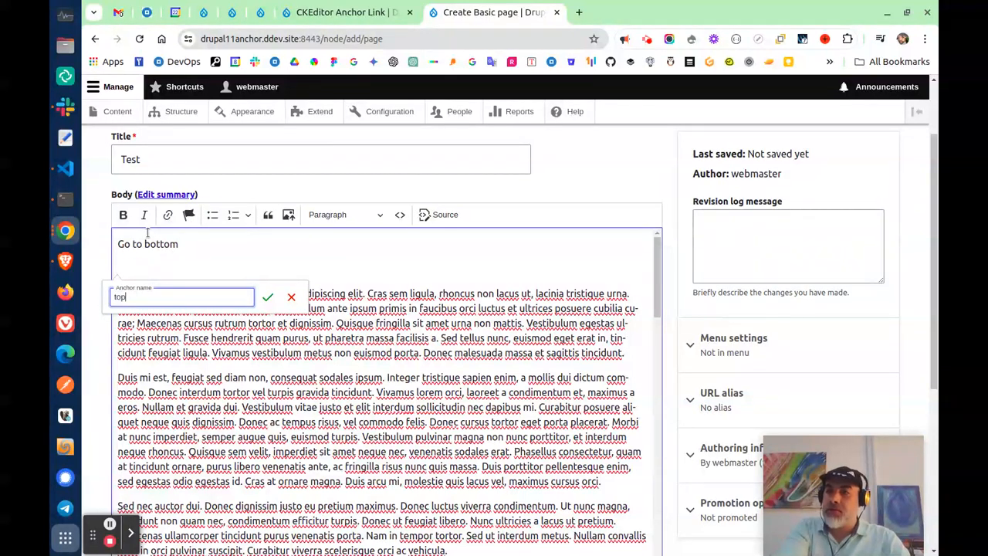
key(Return)
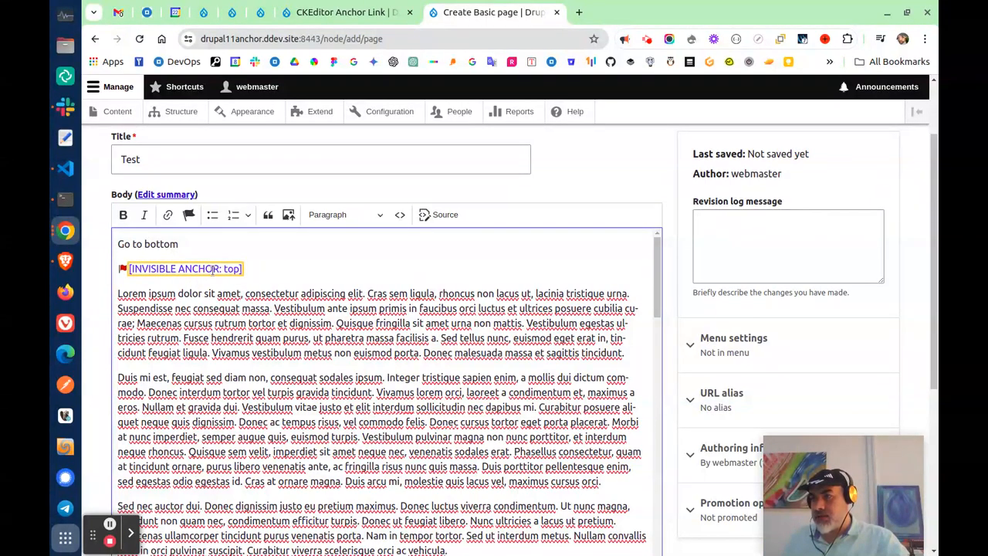
- Insert an anchor named "bottom" on a new line below "Go to top" at the end of the body
scroll(220, 309, down, 15)
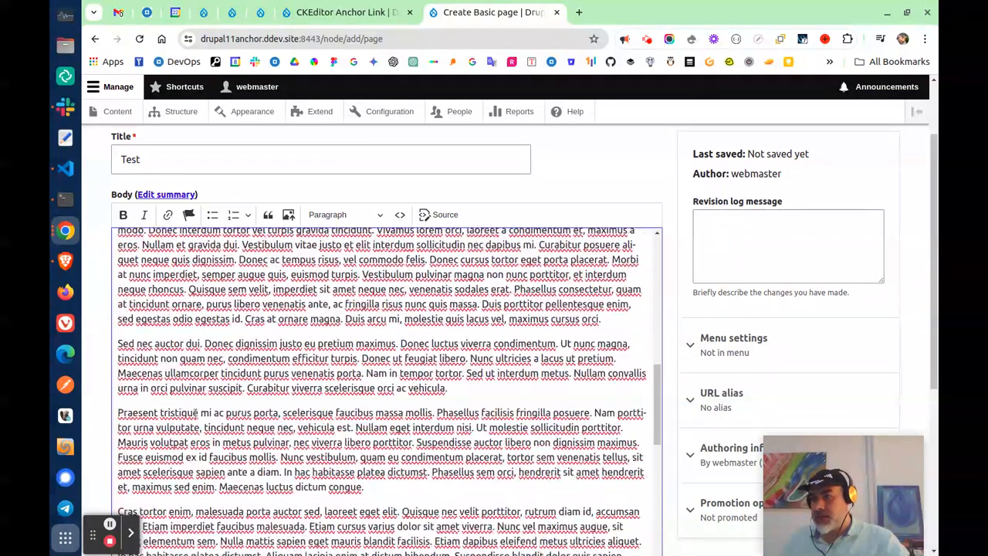
scroll(185, 439, down, 10)
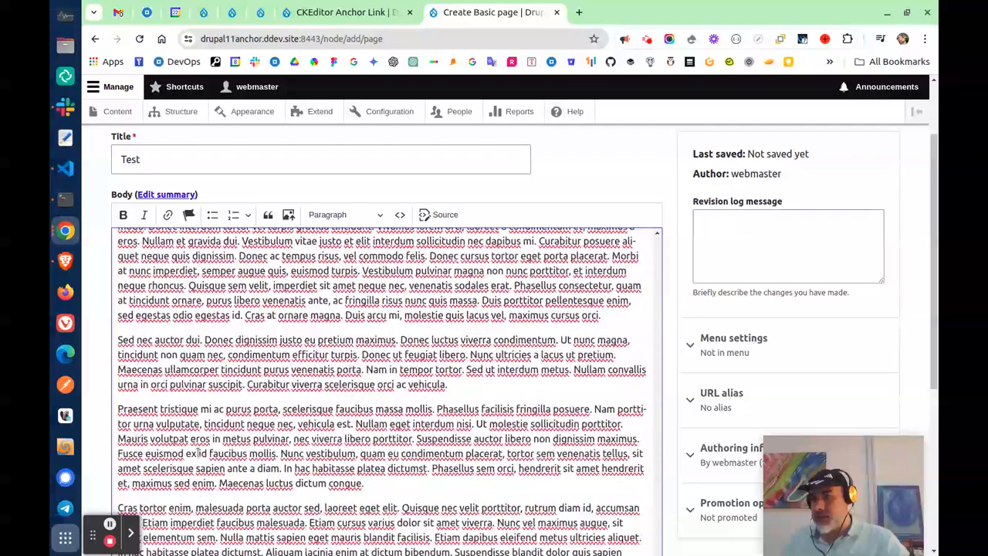
click(148, 320)
click(162, 335)
key(Return)
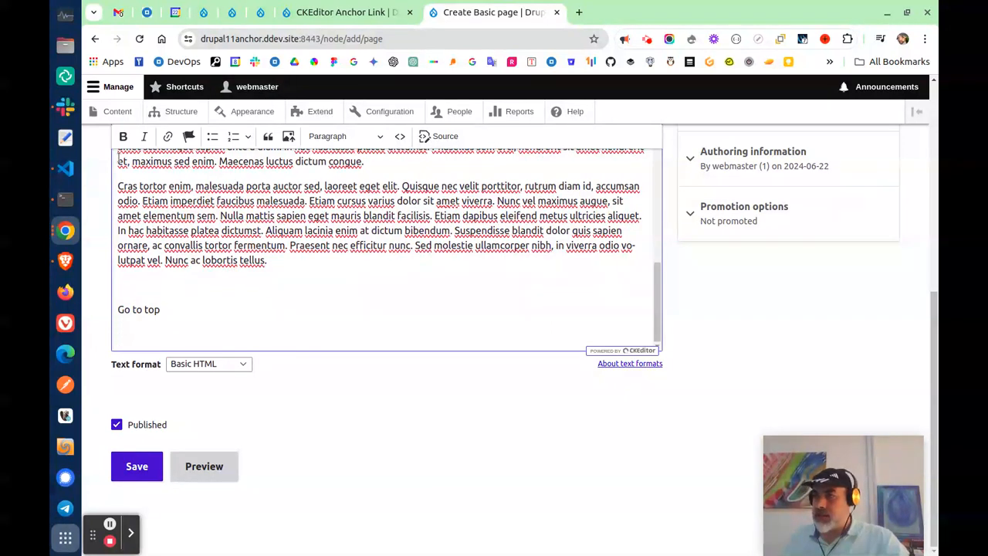
click(188, 138)
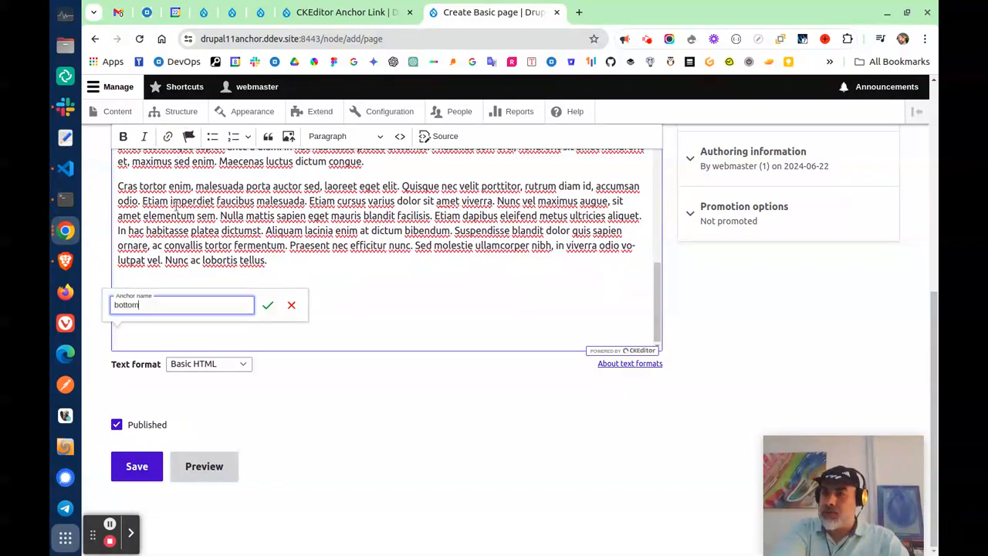
key(Return)
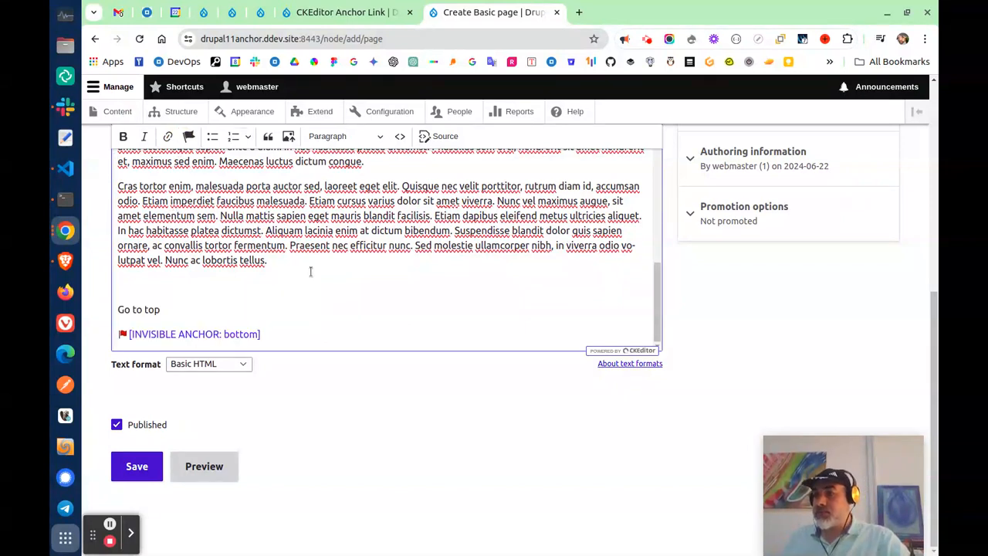
- Link the "Go to top" text at the end of the body to #top
drag(162, 308, 120, 309)
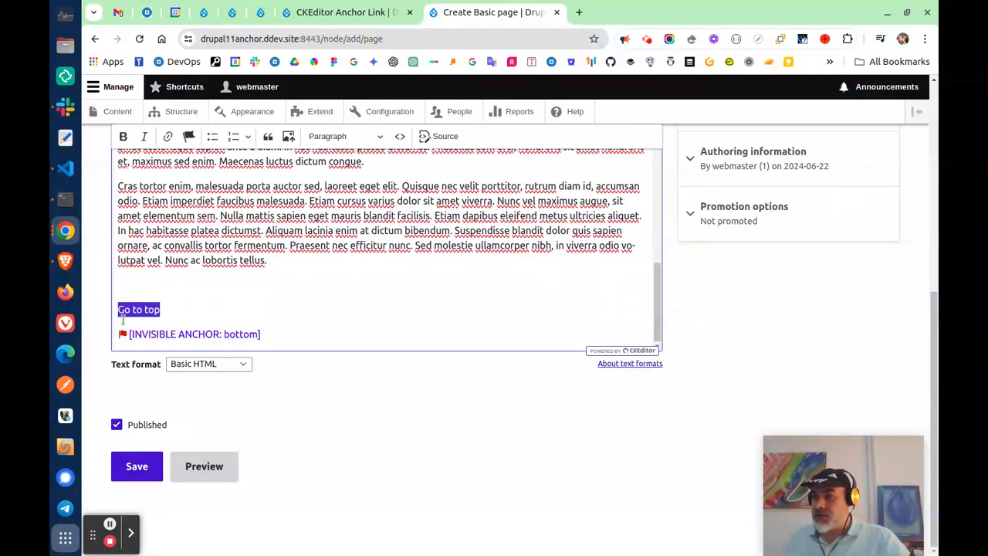
click(167, 136)
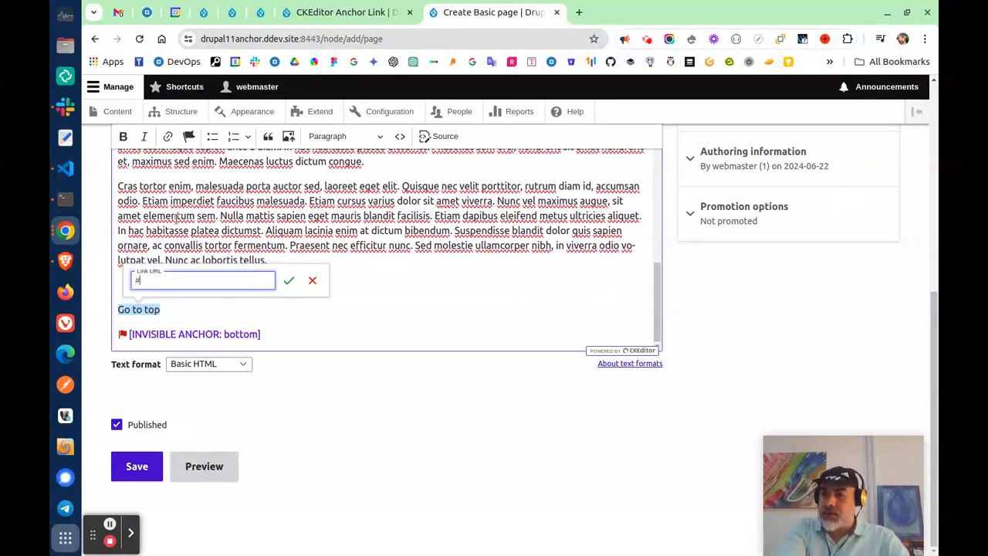
text(#top)
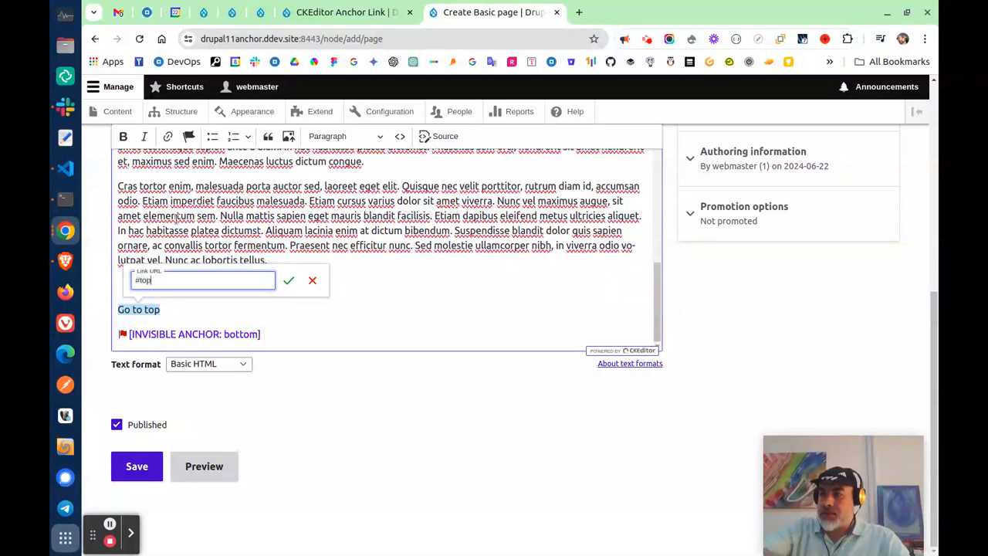
click(289, 283)
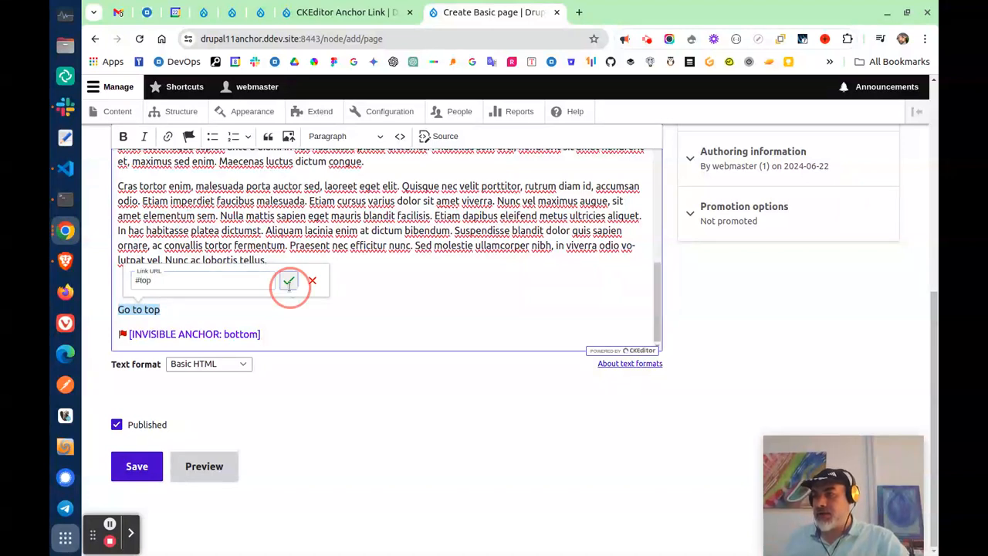
click(199, 311)
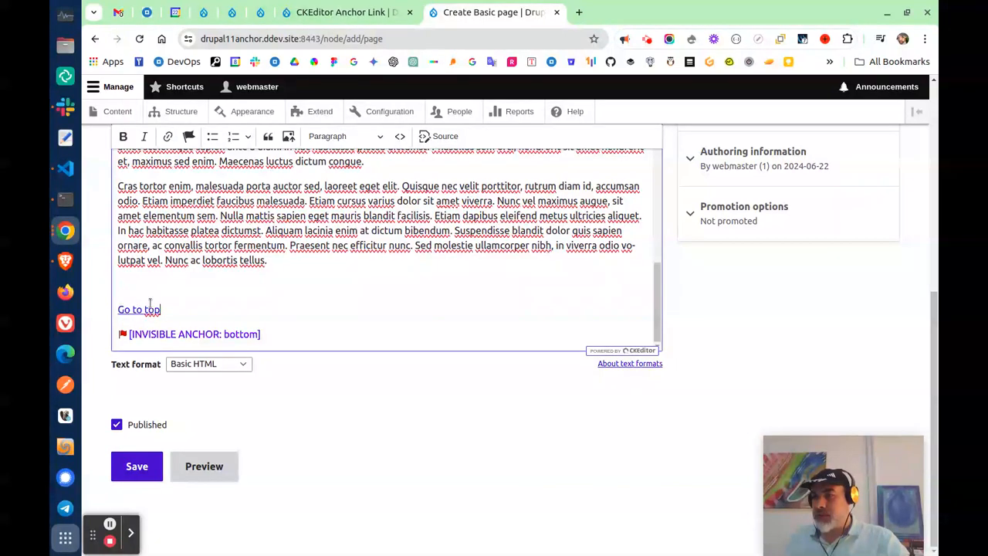
- Attach an anchor named "#bottom" to the "Go to bottom" text at the beginning of the body
scroll(242, 319, up, 15)
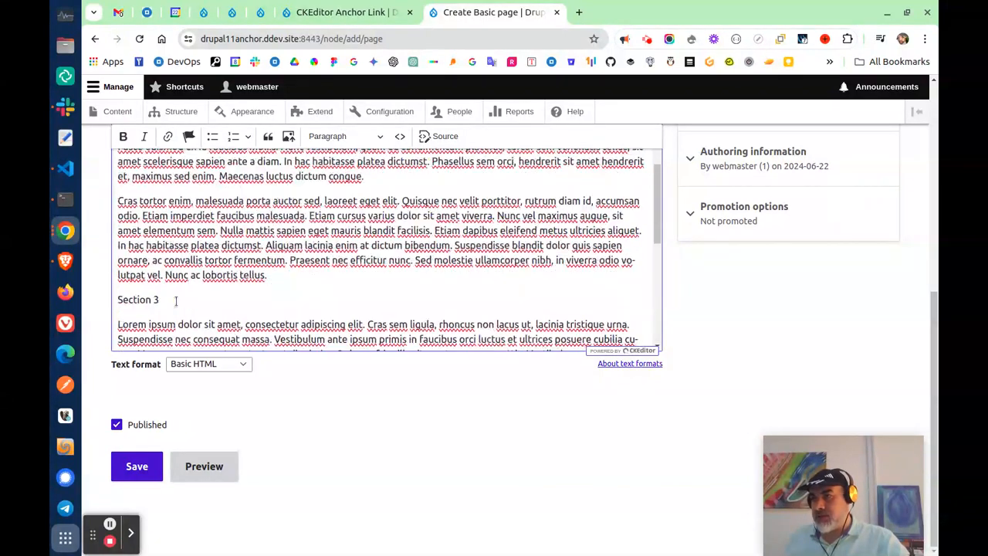
scroll(167, 276, up, 12)
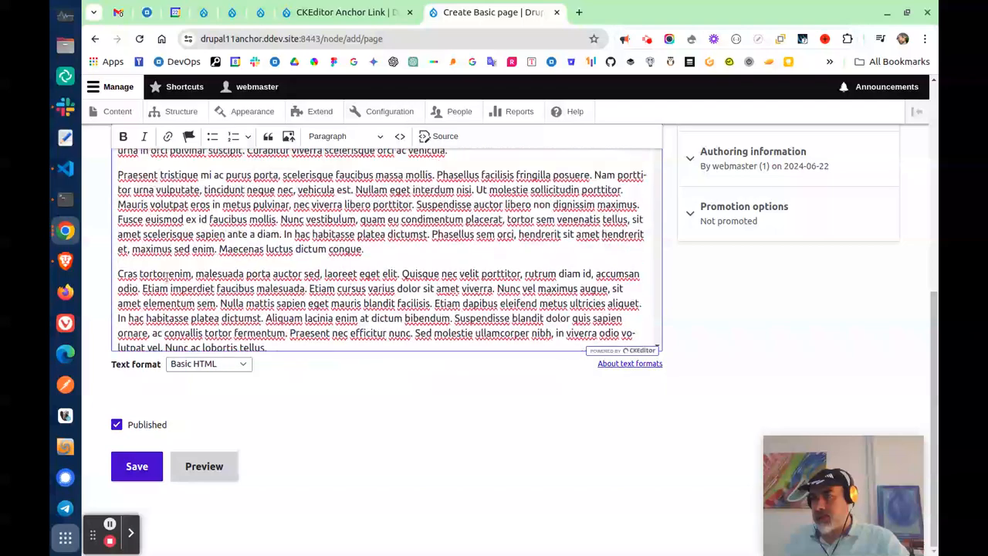
drag(179, 244, 118, 244)
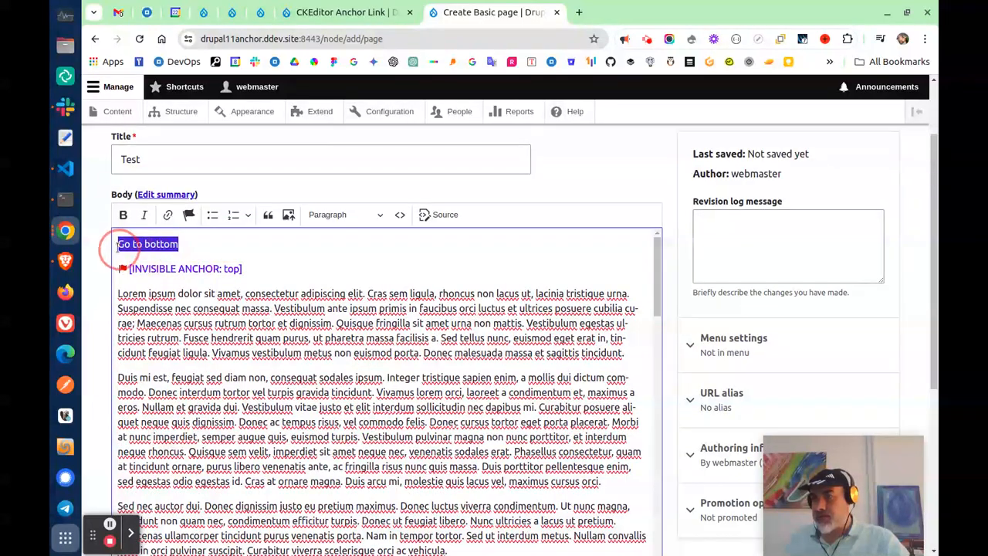
click(189, 215)
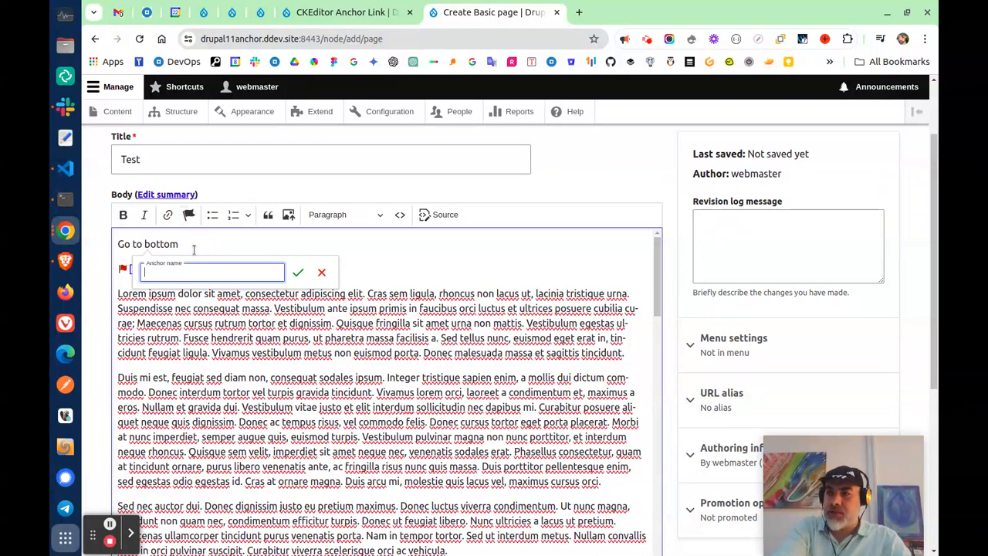
text(bottom)
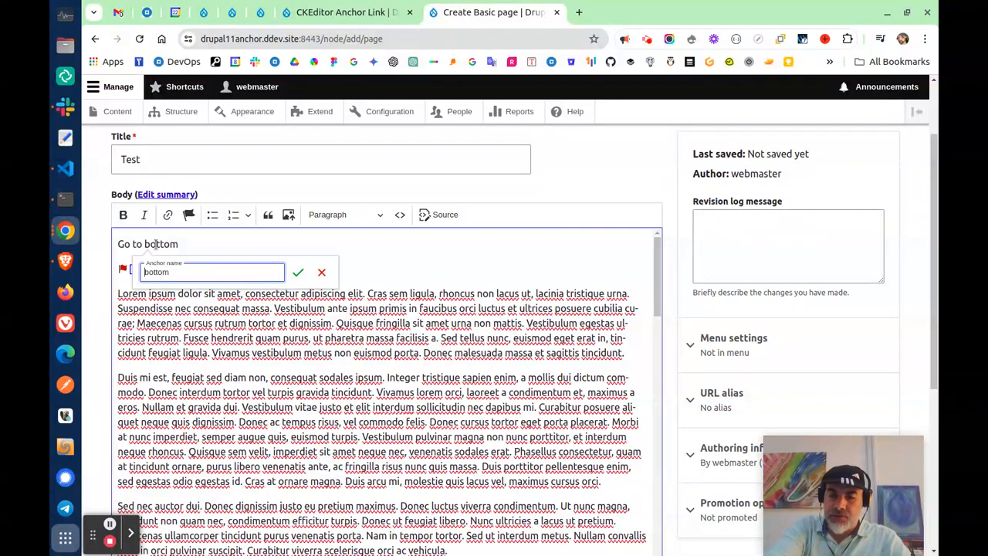
key(Home)
text(#)
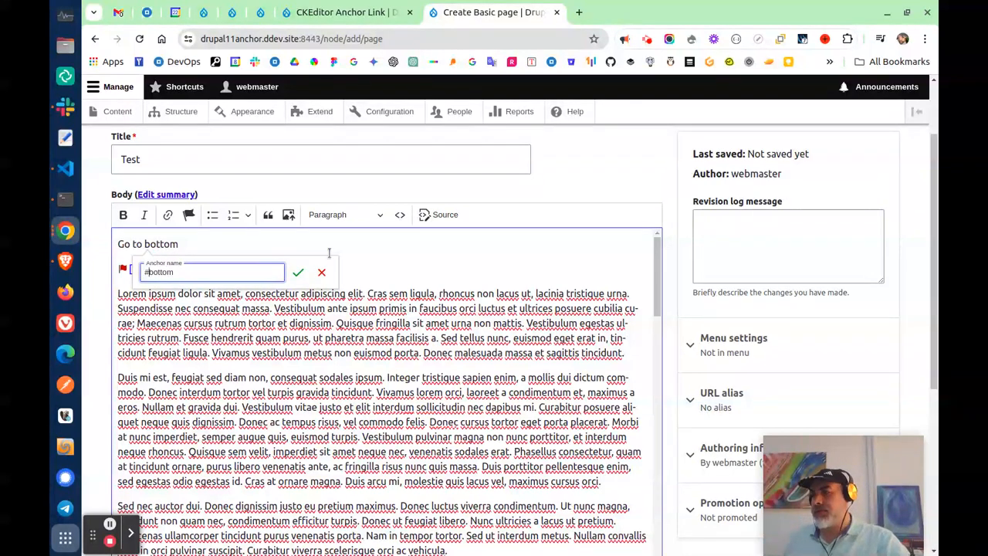
click(299, 273)
click(213, 324)
- Format the "Section 1" line as Heading 2 and put "# " in front of its text
scroll(147, 305, down, 15)
click(112, 409)
triple_click(112, 409)
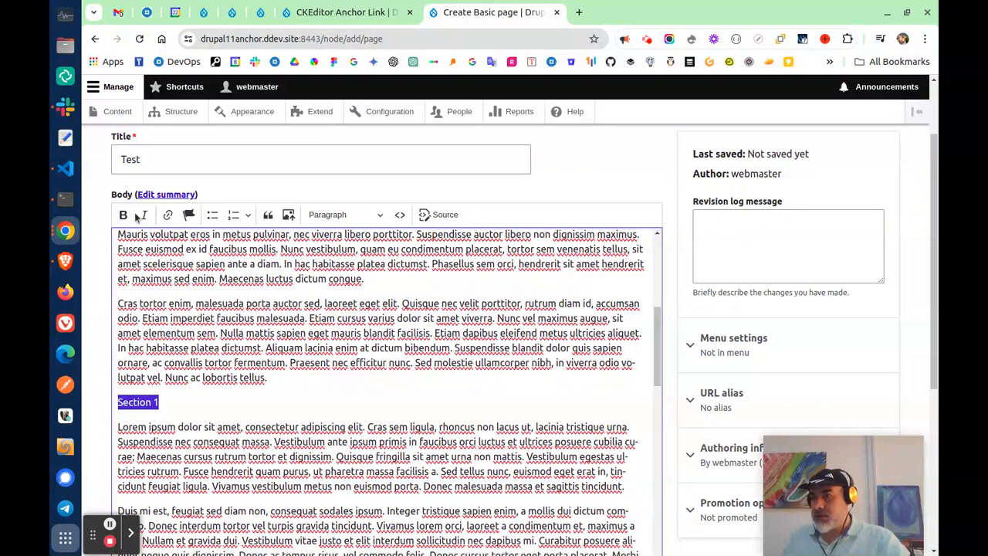
click(378, 214)
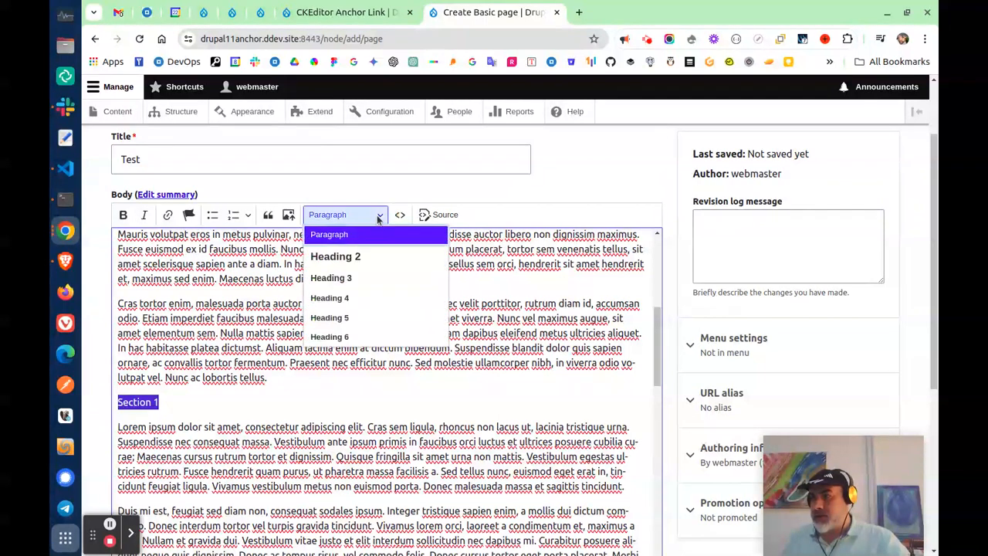
click(357, 258)
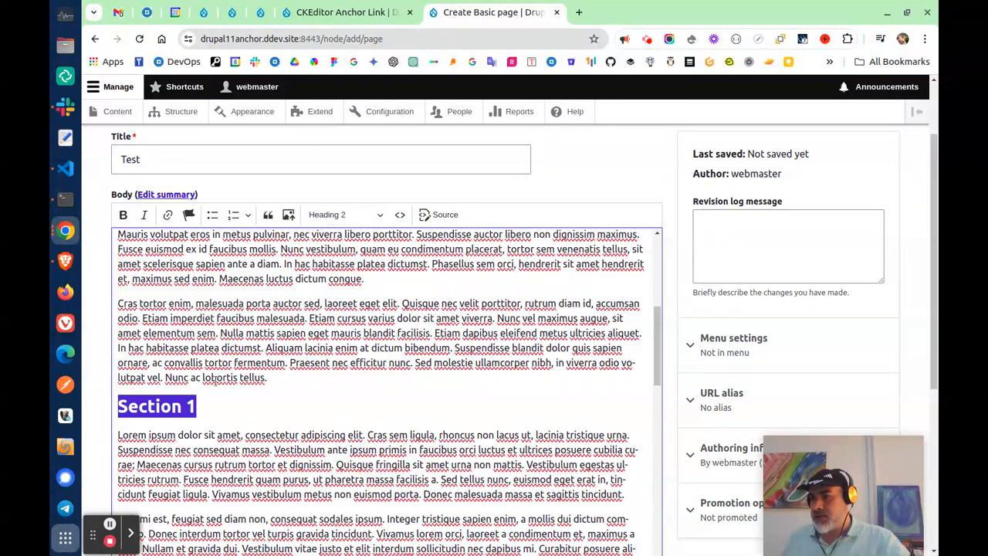
click(193, 408)
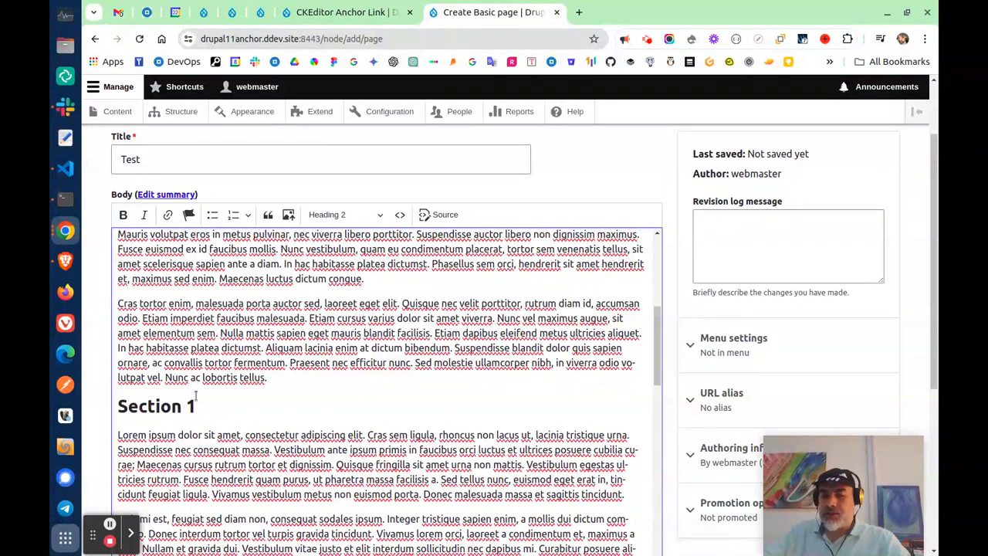
key(Home)
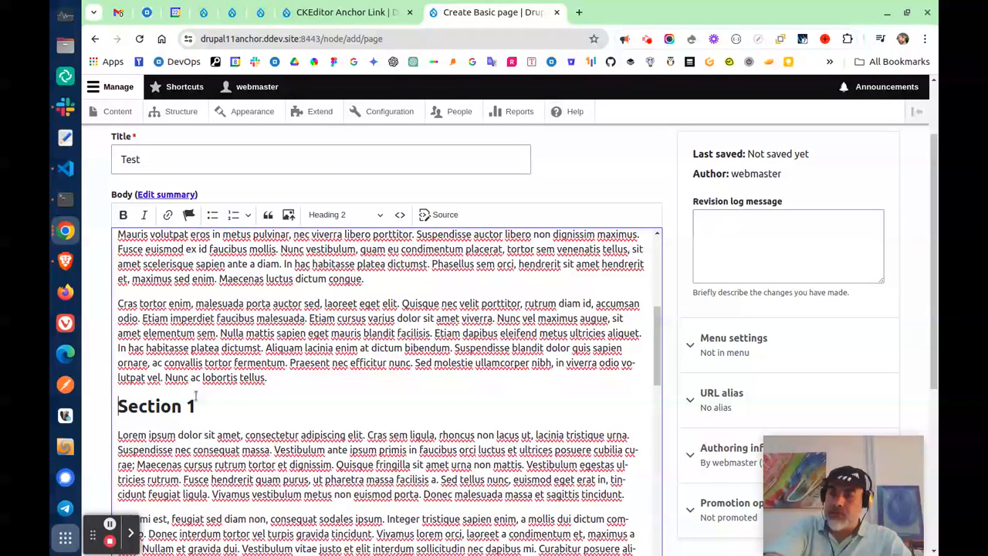
text(#)
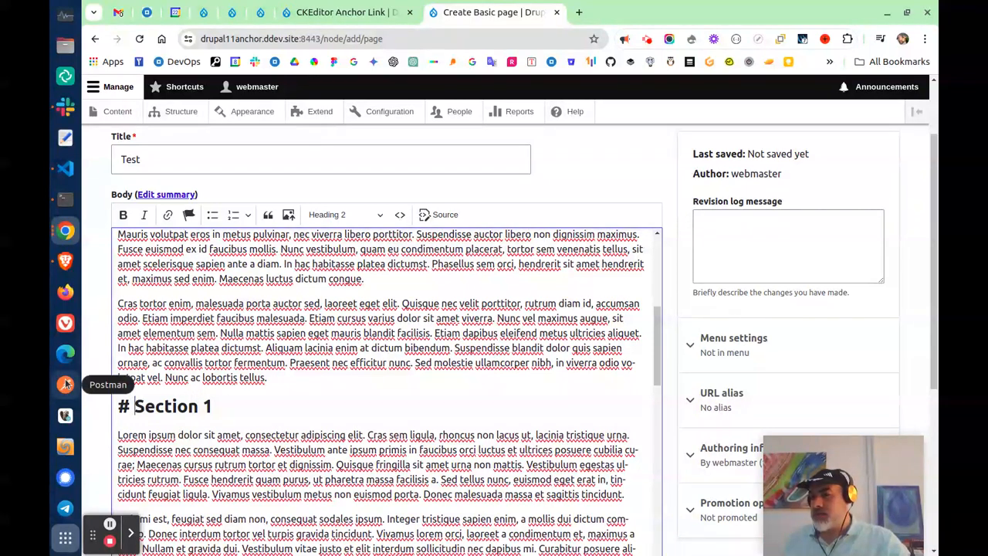
- Remove the "# " in front of the "Section 1" heading and enter it again
drag(208, 406, 121, 406)
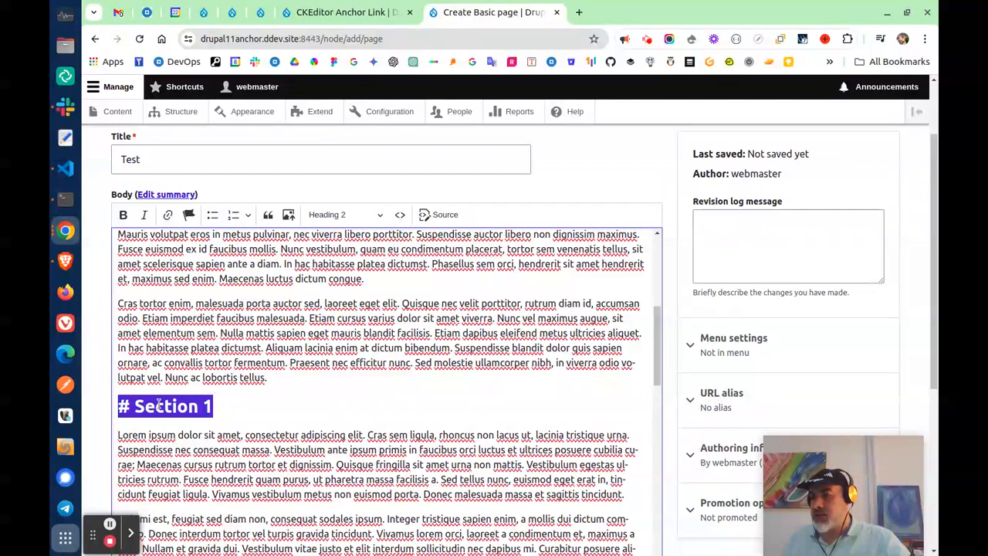
click(138, 409)
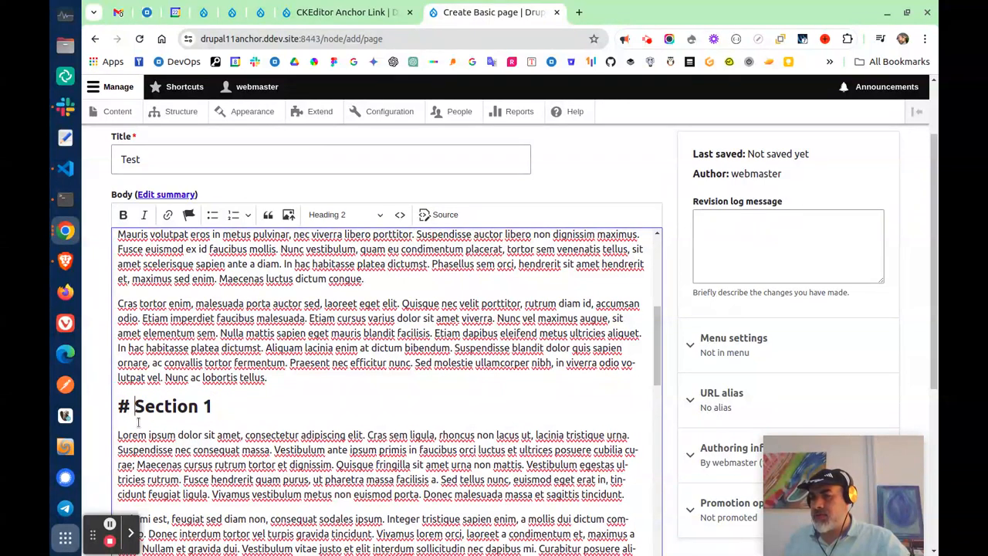
key(BackSpace)
key(BackSpace)
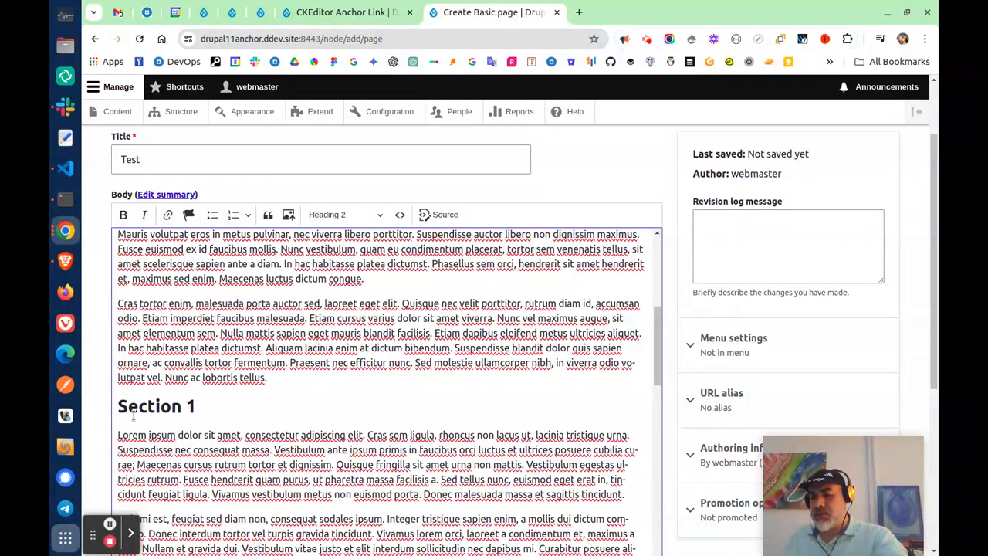
text(#)
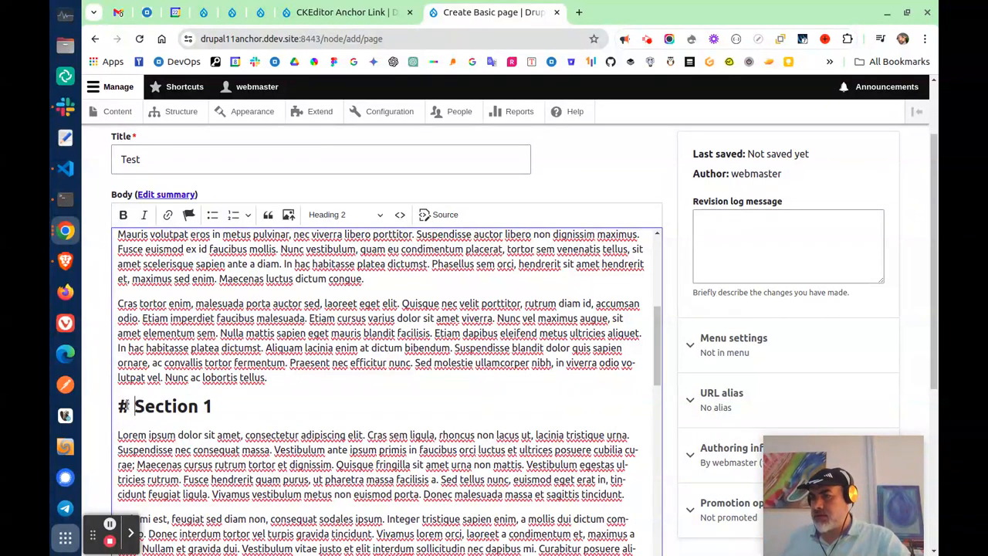
- Attach an anchor named "section-1" to the "#" character of the Section 1 heading
click(124, 407)
double_click(124, 407)
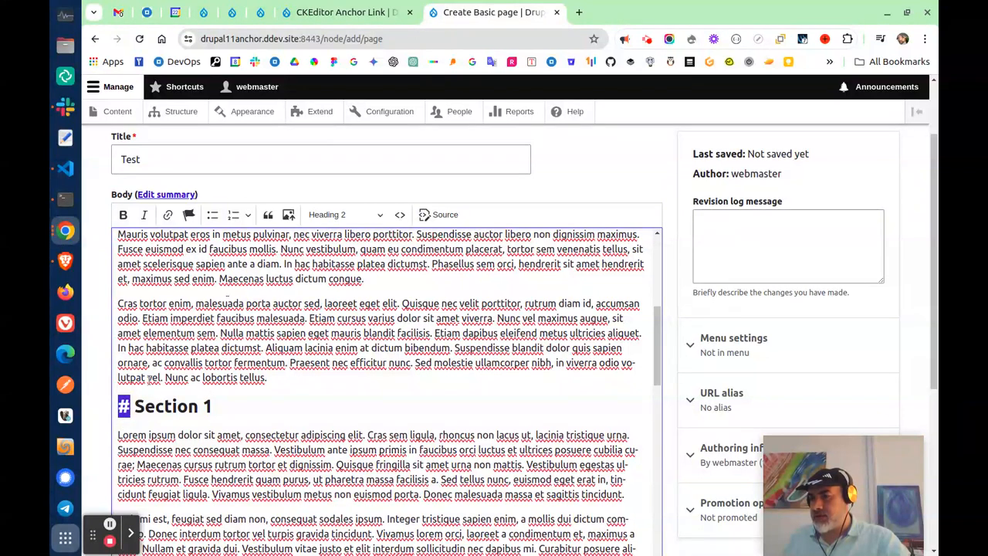
click(189, 215)
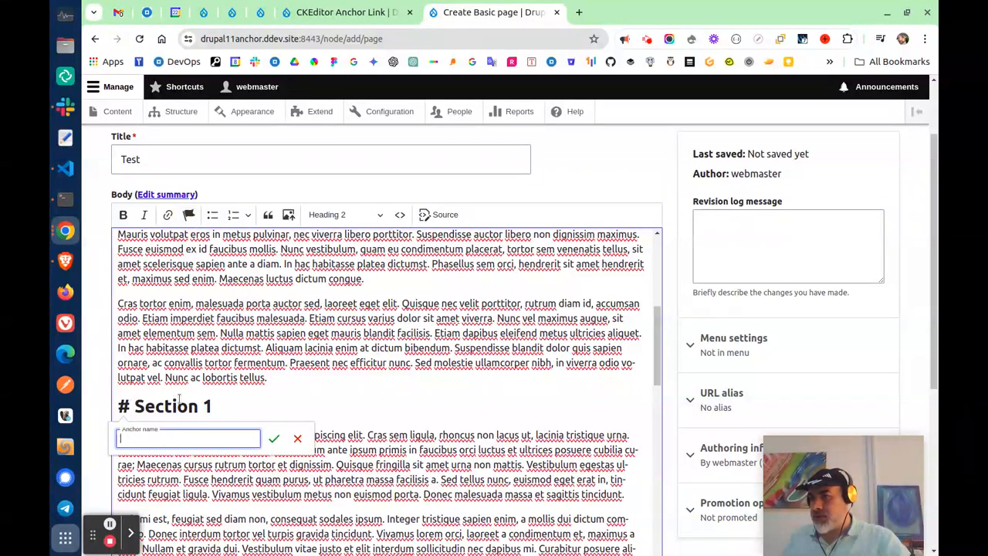
text(sec)
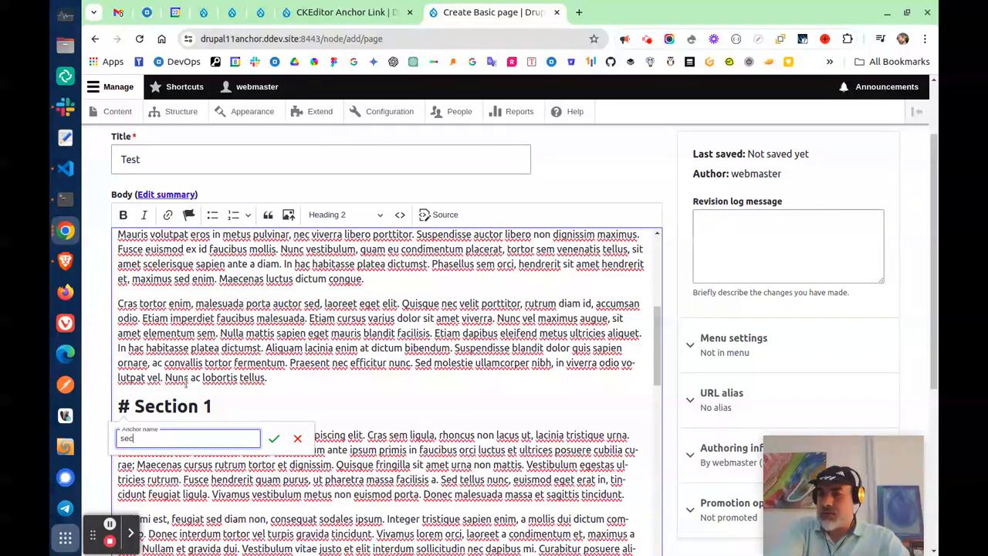
text(tion-1)
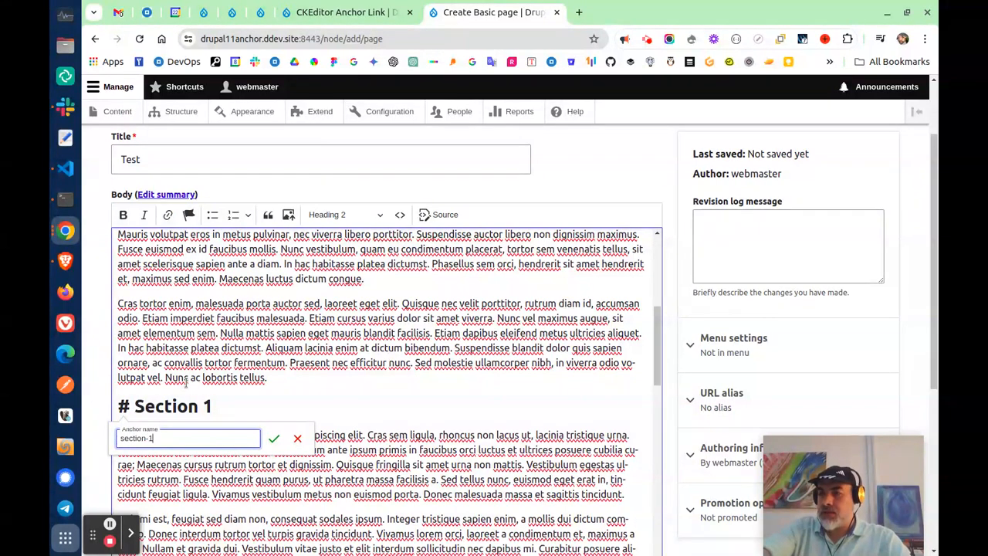
click(273, 440)
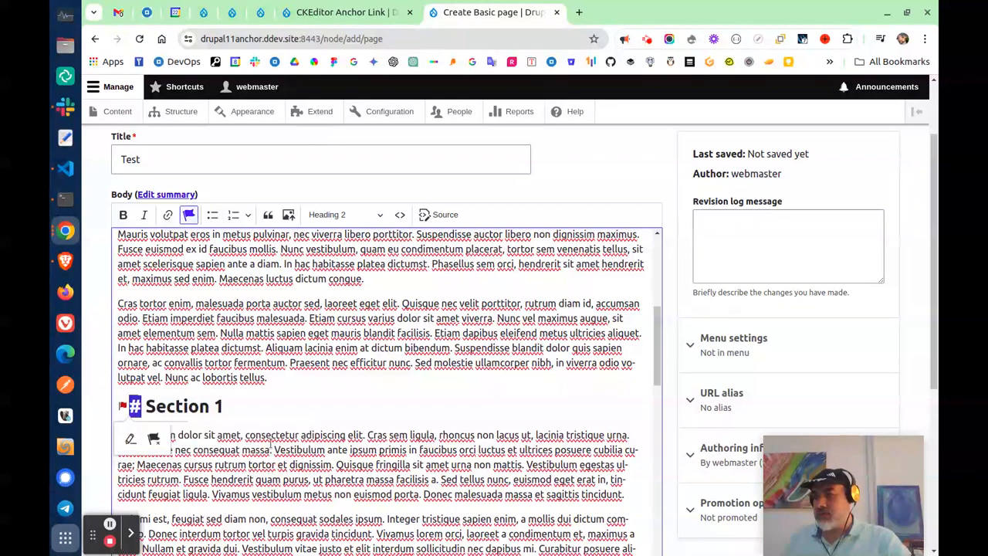
click(252, 417)
- Attach an anchor named "section" to the "Section 2" line and format the line as Heading 2
scroll(232, 420, down, 10)
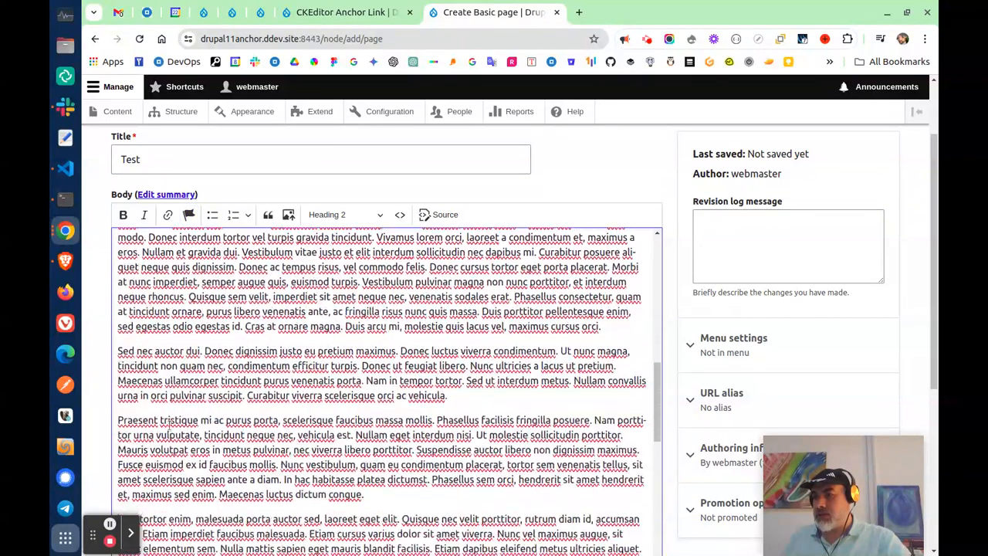
triple_click(115, 397)
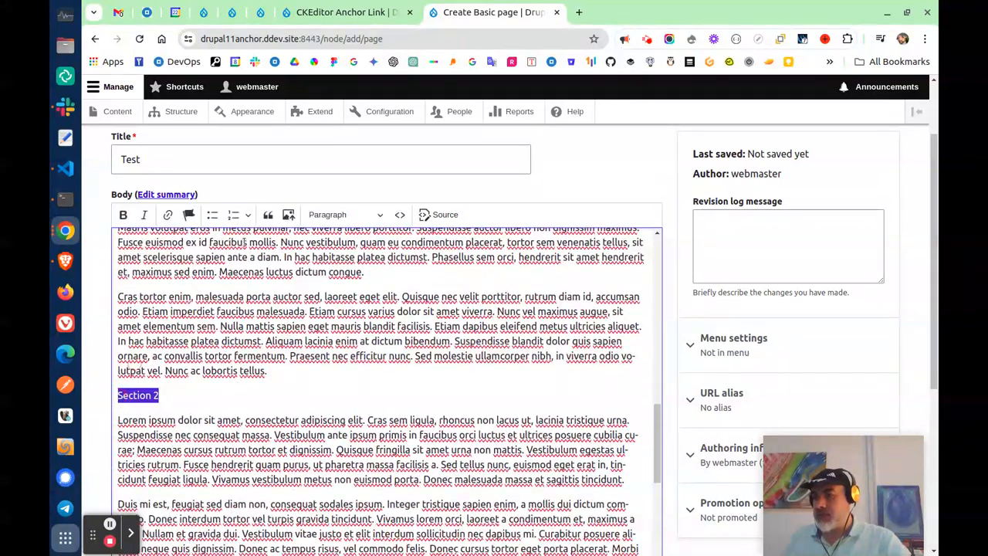
click(188, 215)
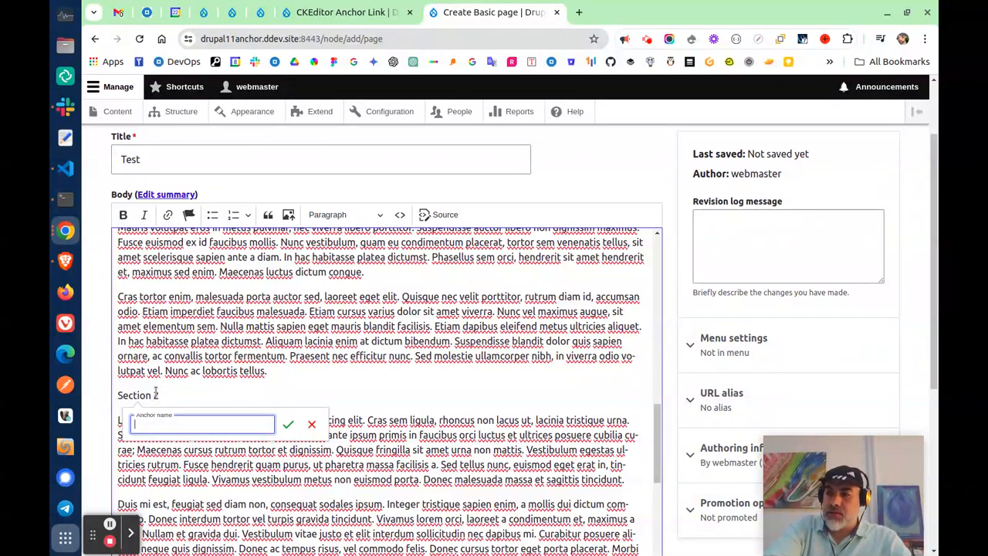
text(section)
key(BackSpace)
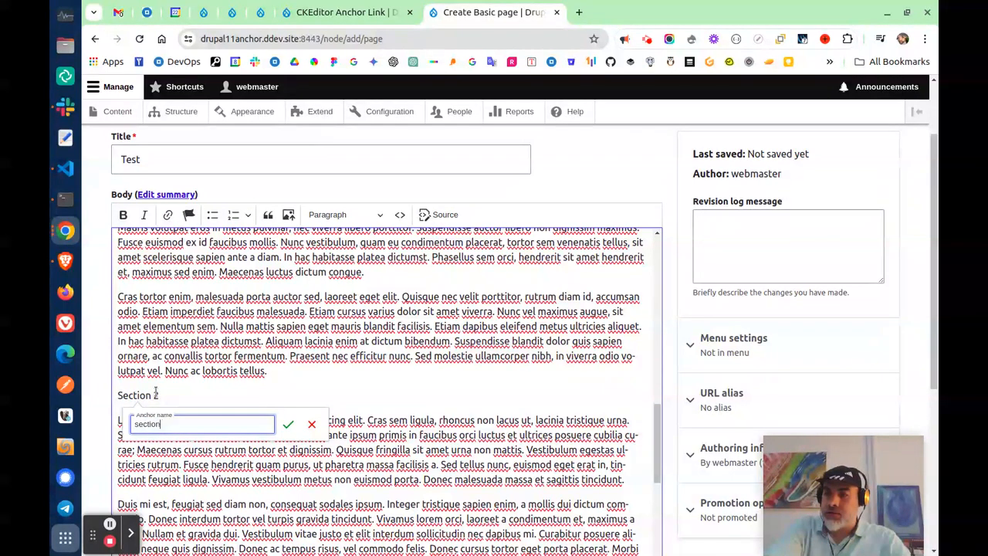
key(Return)
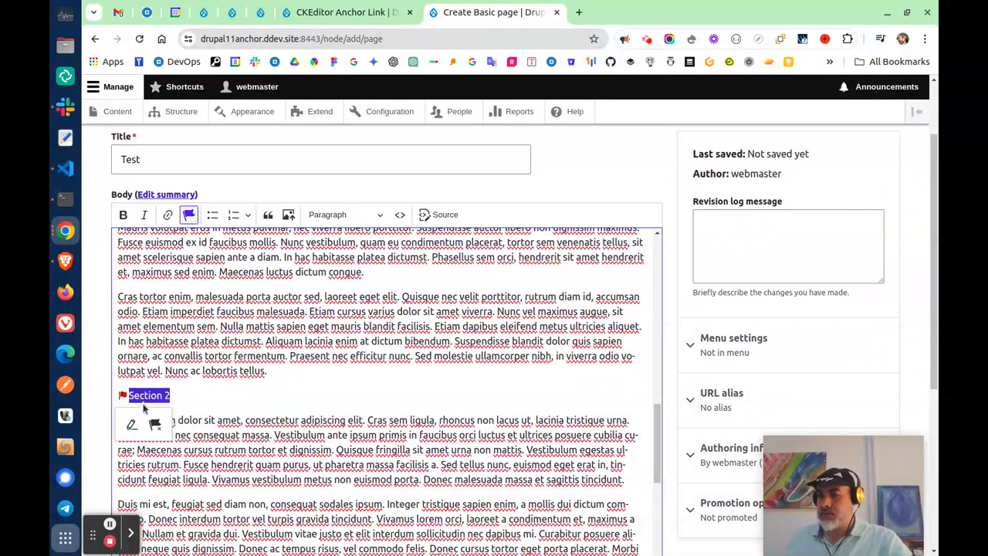
click(363, 219)
click(340, 257)
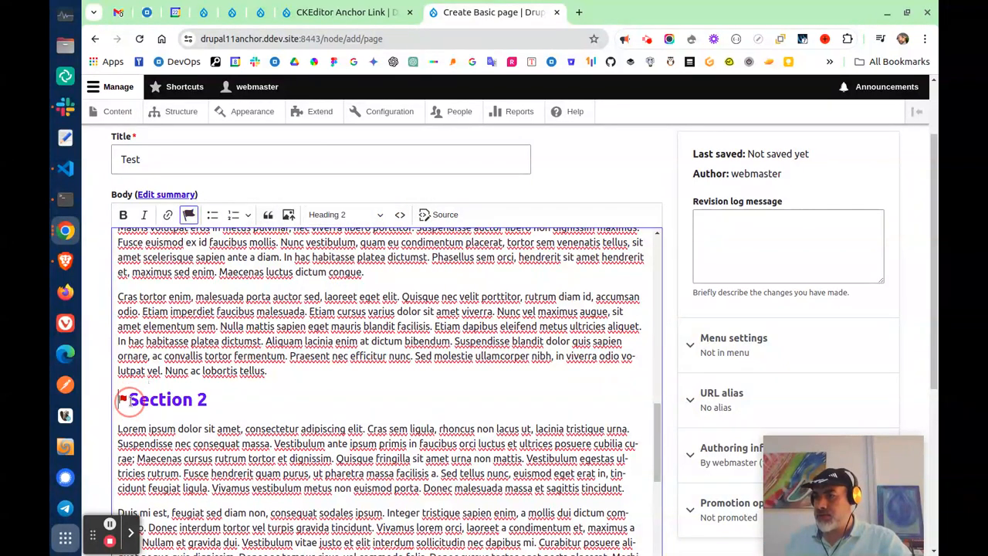
- Try to put a "#" in front of the anchored Section 2 heading
click(131, 399)
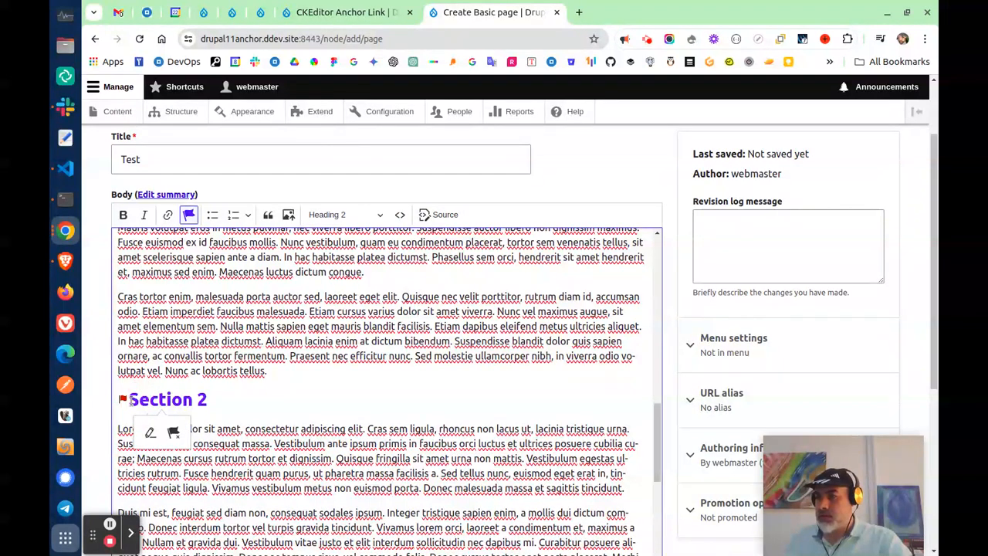
key(Left)
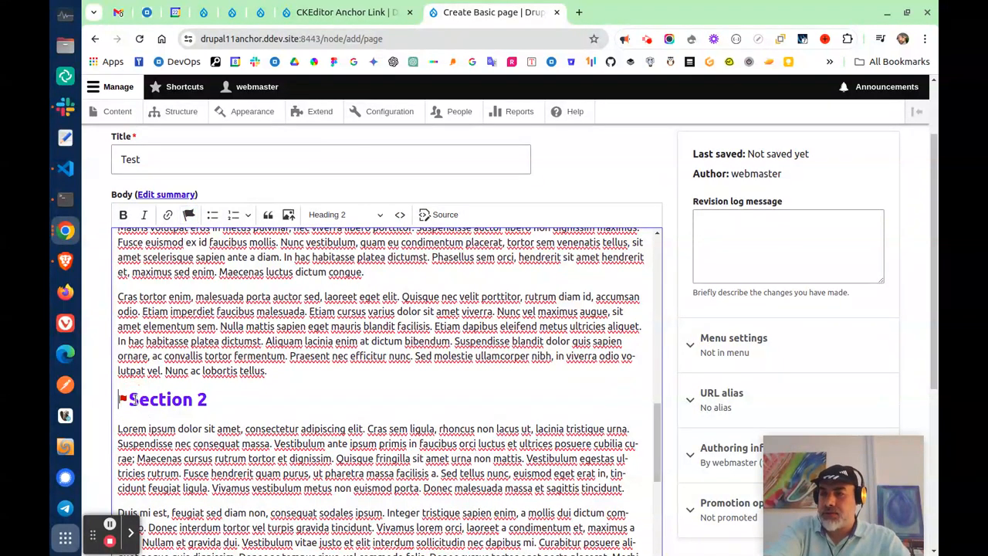
text(#)
key(BackSpace)
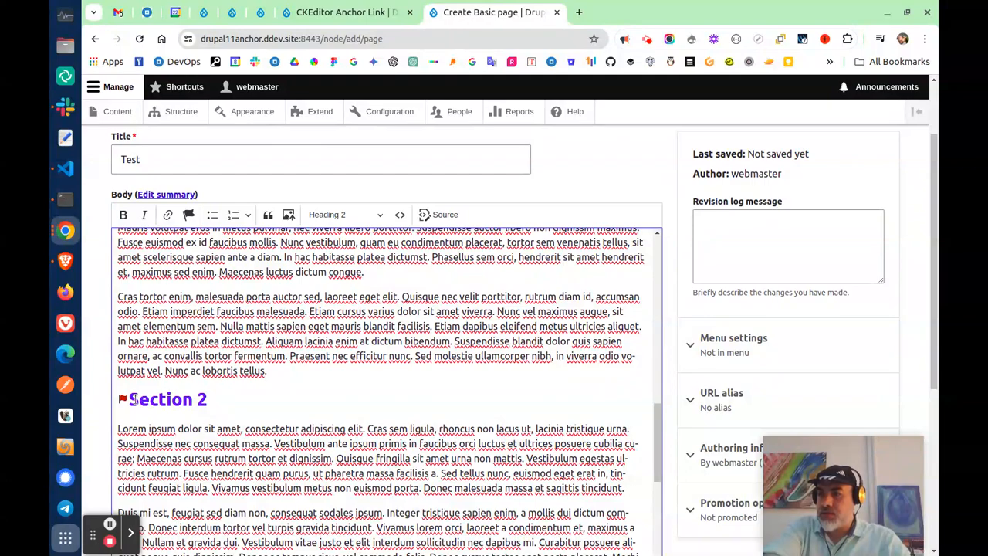
scroll(231, 345, up, 2)
scroll(231, 345, up, 10)
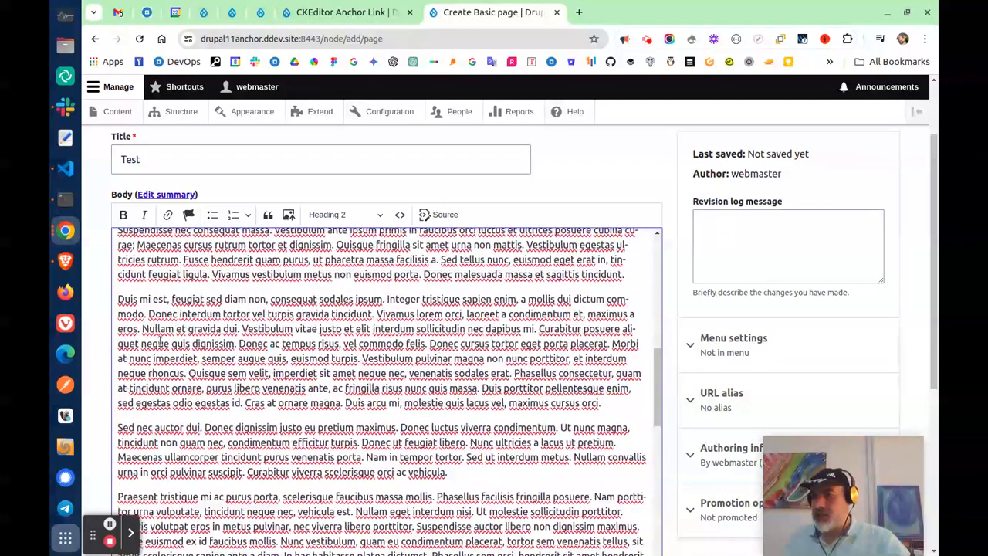
scroll(164, 333, down, 10)
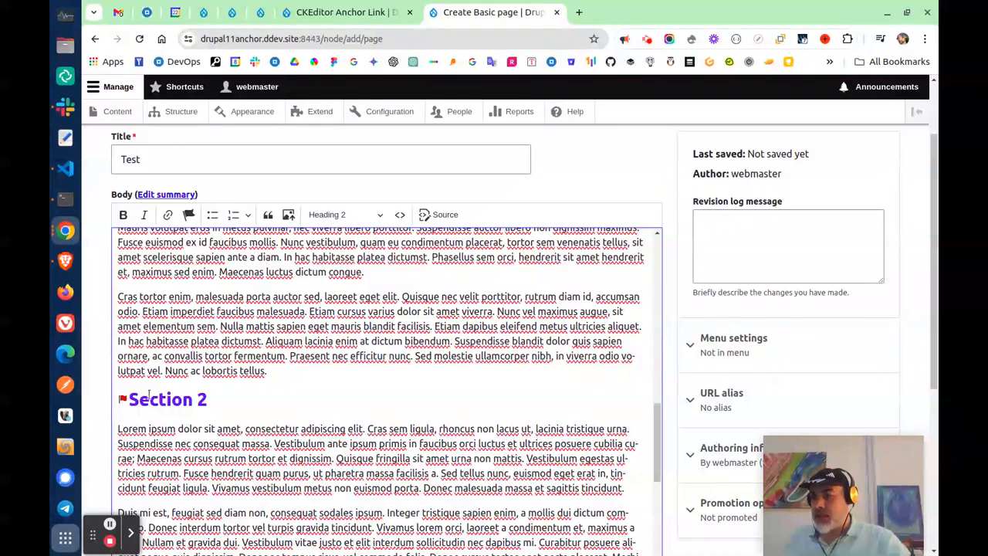
click(149, 403)
click(260, 403)
- Format the "Section 3" line in the body text as Heading 2
scroll(191, 400, down, 5)
scroll(165, 402, down, 3)
drag(162, 389, 106, 388)
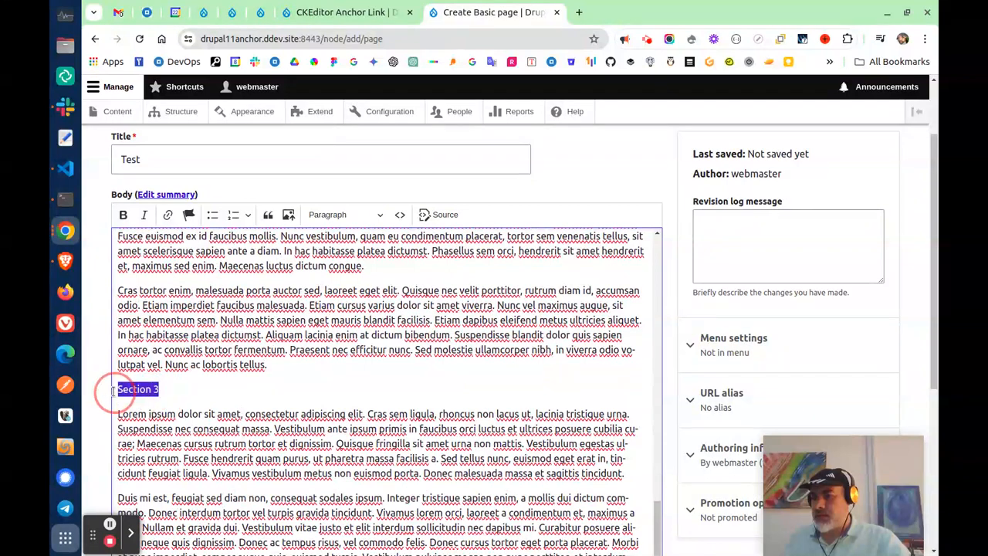
click(188, 216)
click(311, 415)
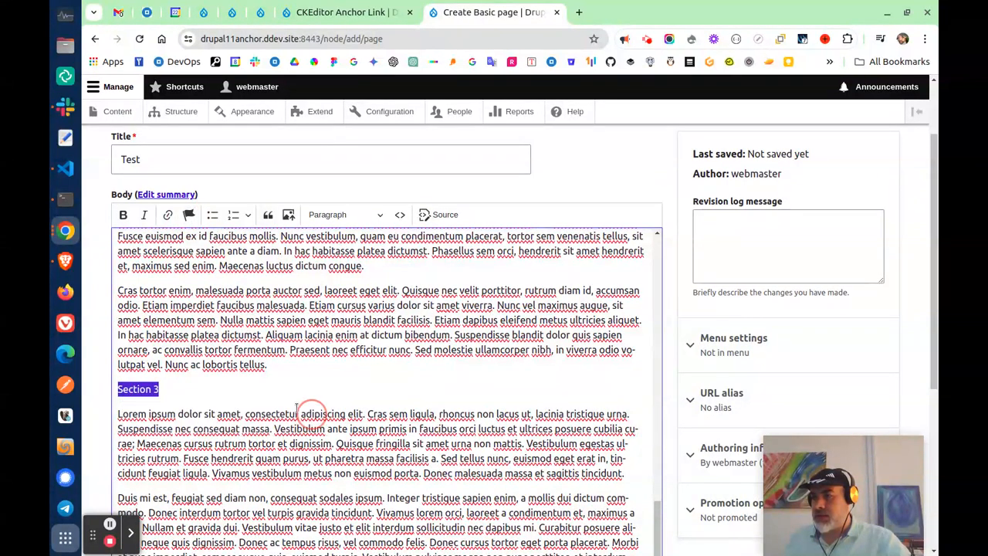
drag(161, 388, 106, 388)
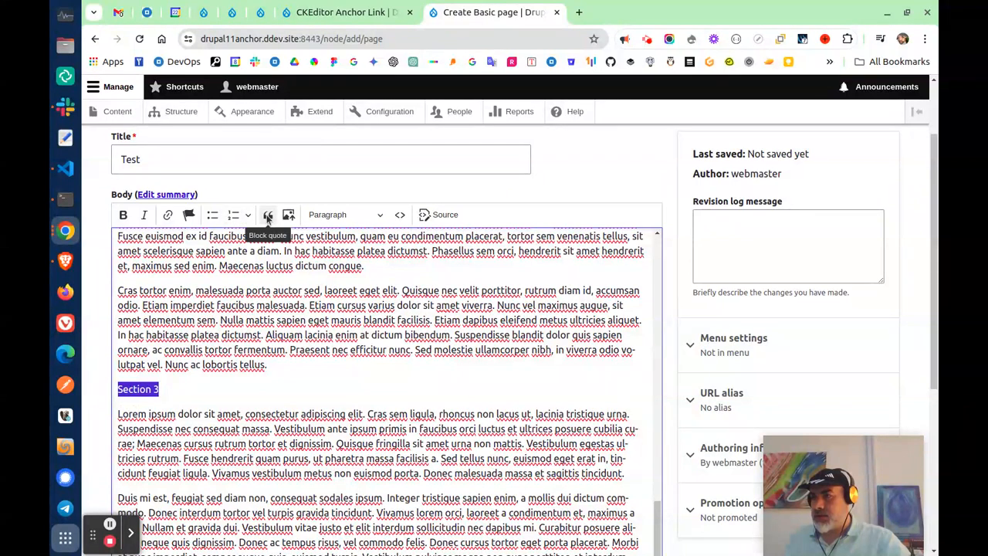
click(375, 214)
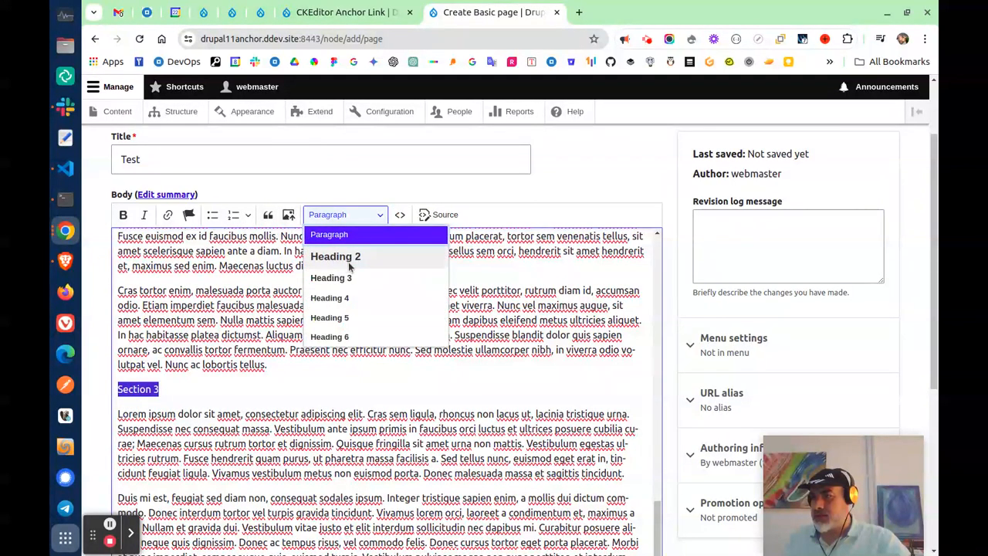
click(378, 258)
click(197, 393)
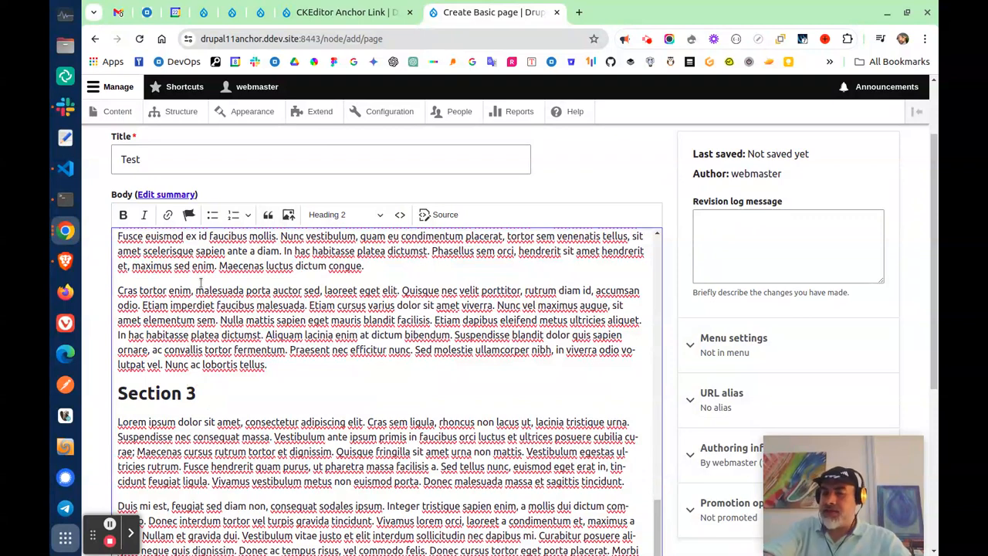
- Insert an invisible anchor named "section-3" on a new line directly above the Section 3 heading
key(Return)
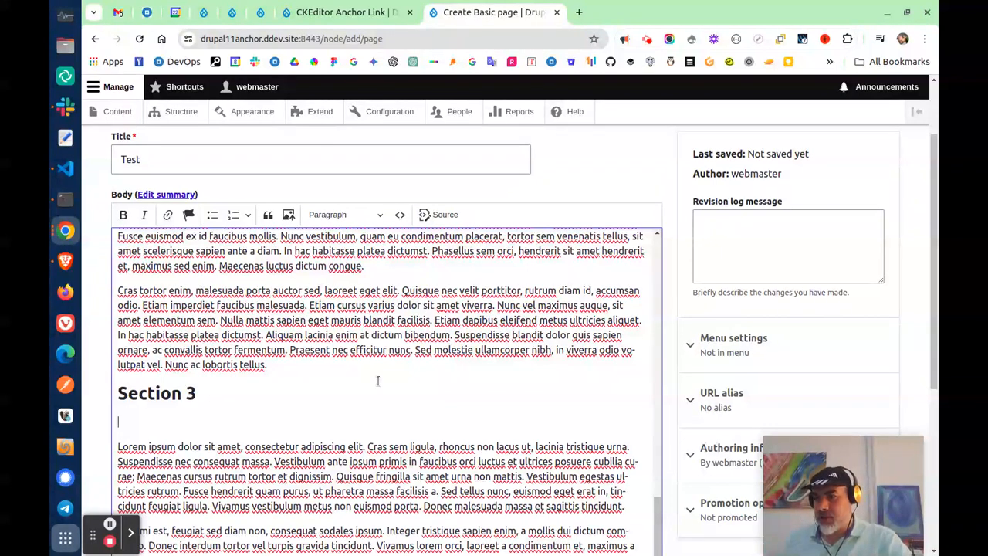
click(120, 390)
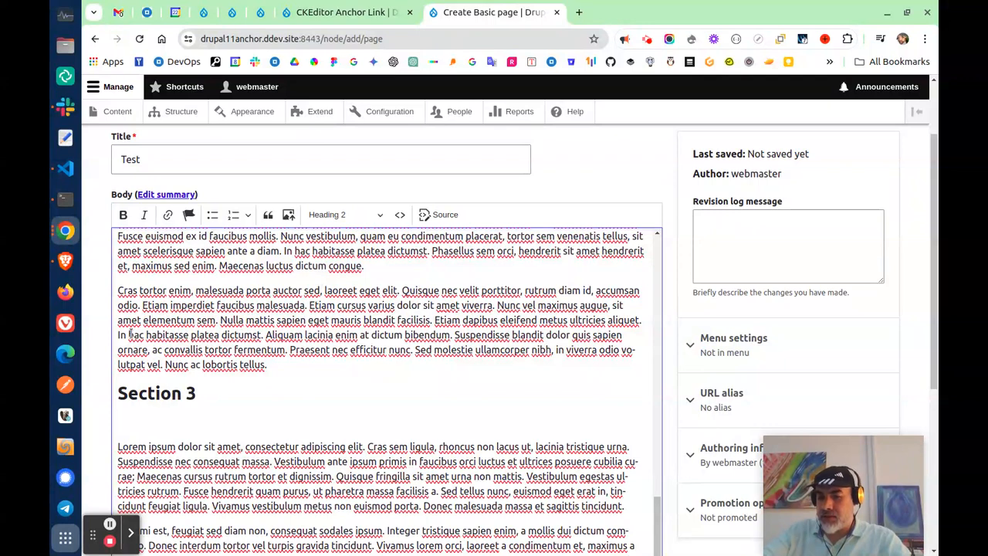
key(Return)
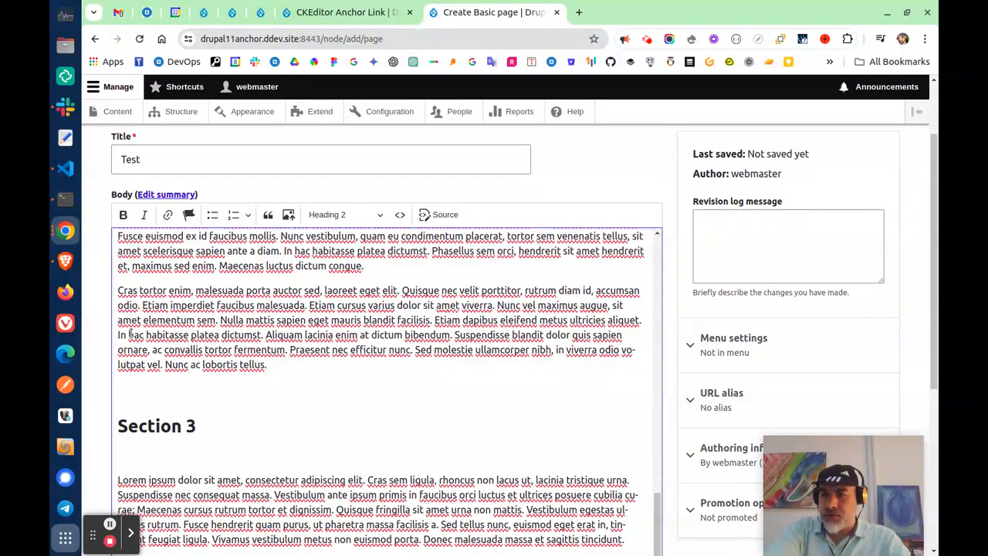
click(188, 213)
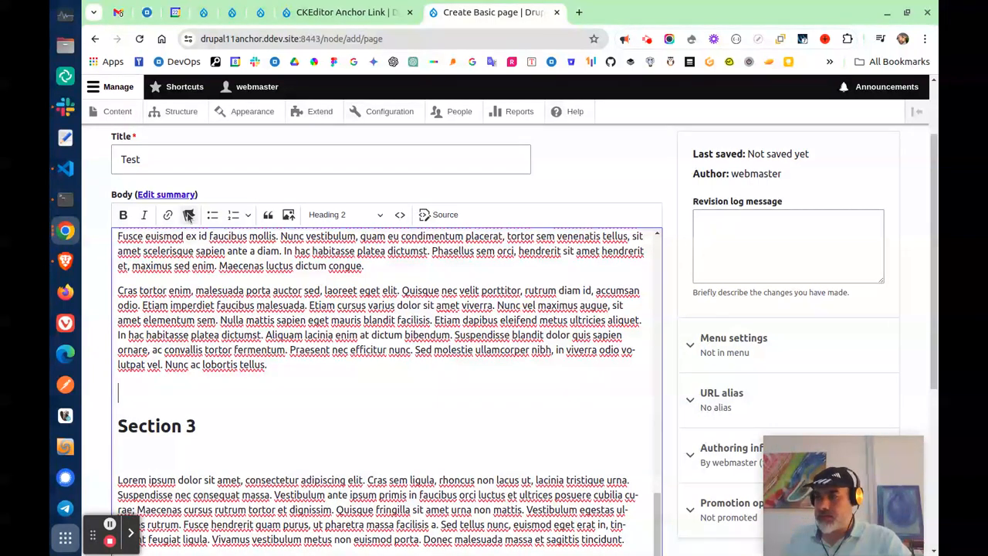
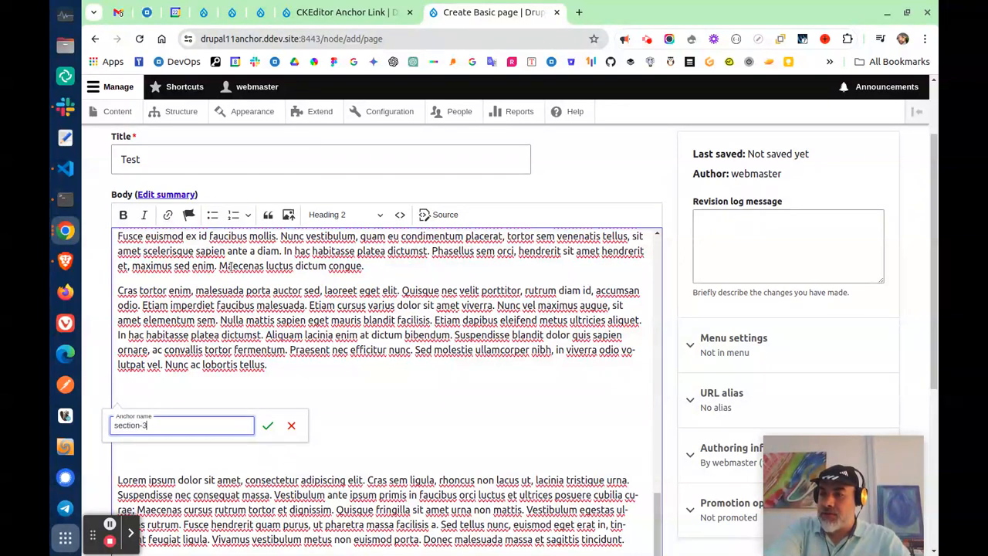
click(267, 426)
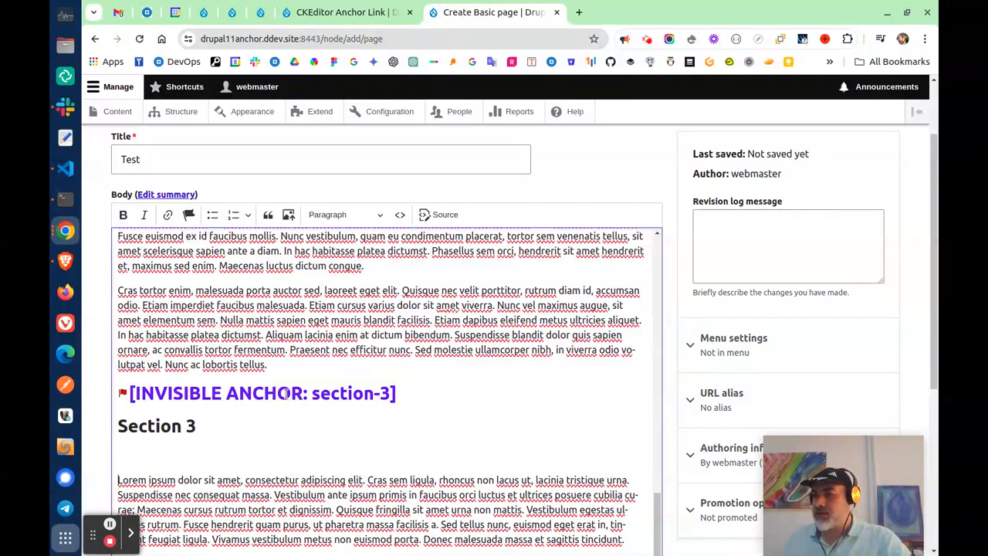
- Add a blank line above the section-3 anchor and remove the empty line below the Section 3 heading
click(130, 384)
click(141, 478)
key(BackSpace)
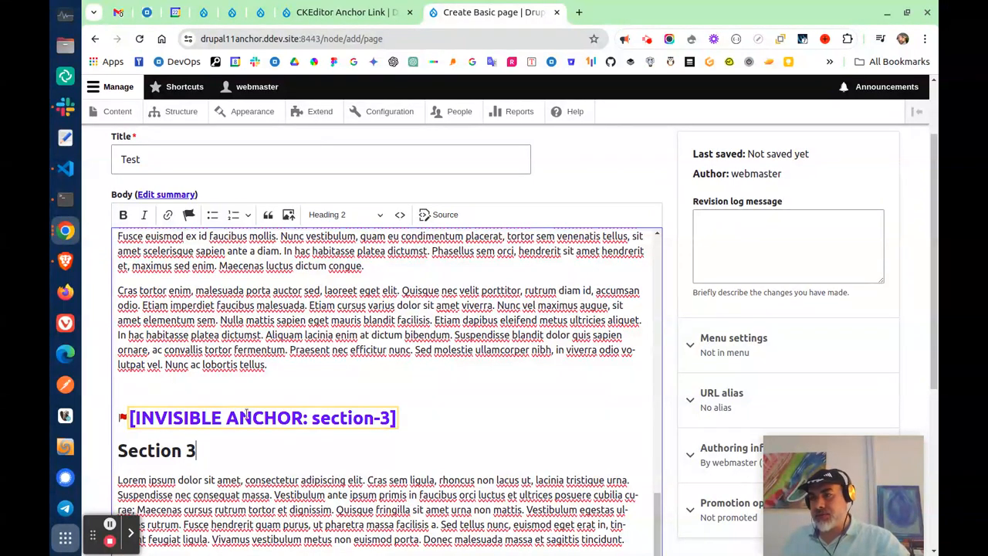
- Save the new Test page and dismiss the status message
scroll(179, 336, up, 10)
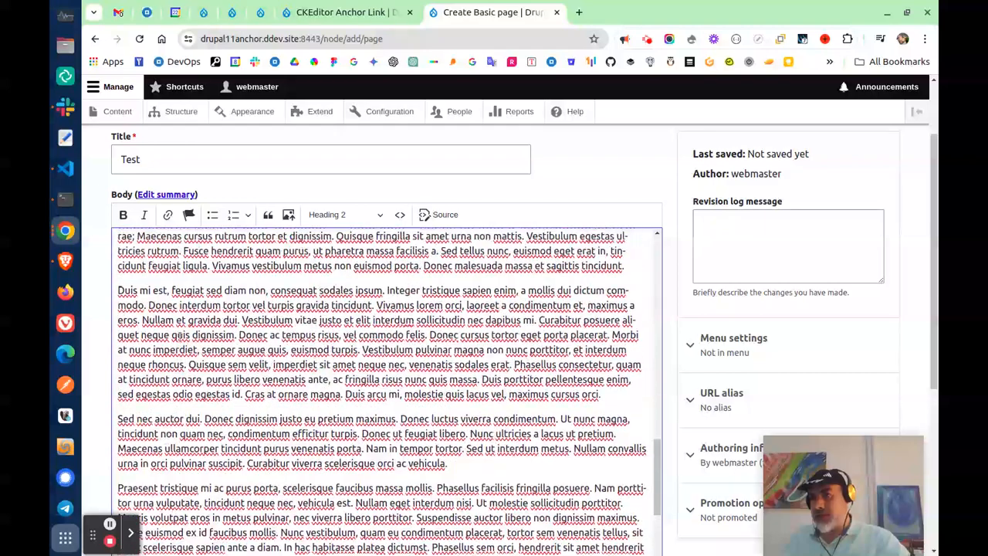
scroll(177, 336, up, 8)
scroll(177, 441, down, 3)
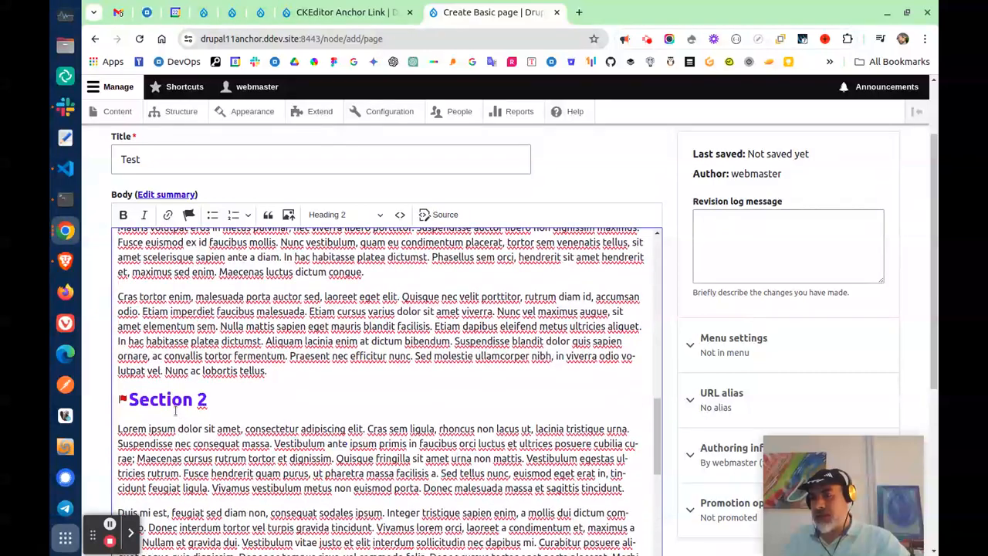
scroll(169, 404, up, 6)
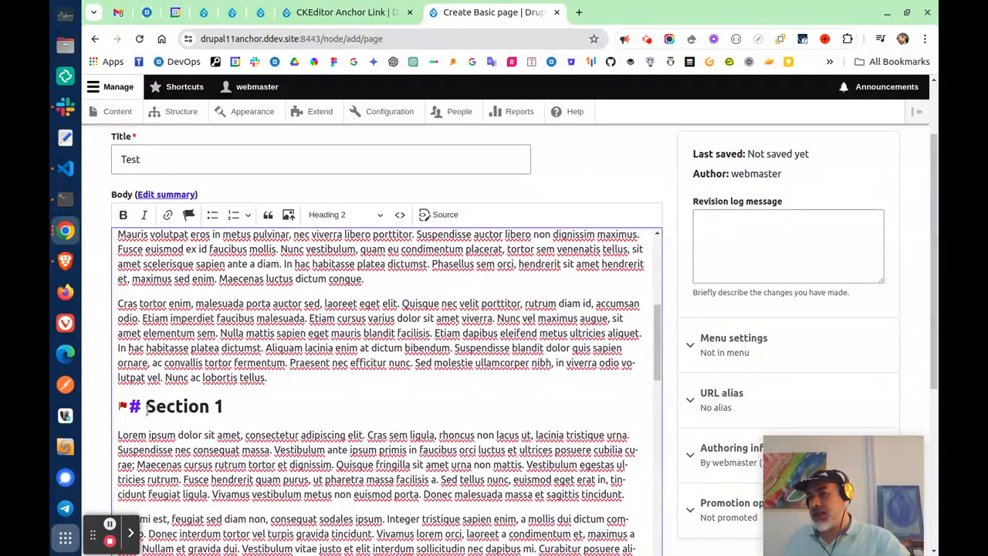
scroll(226, 415, up, 8)
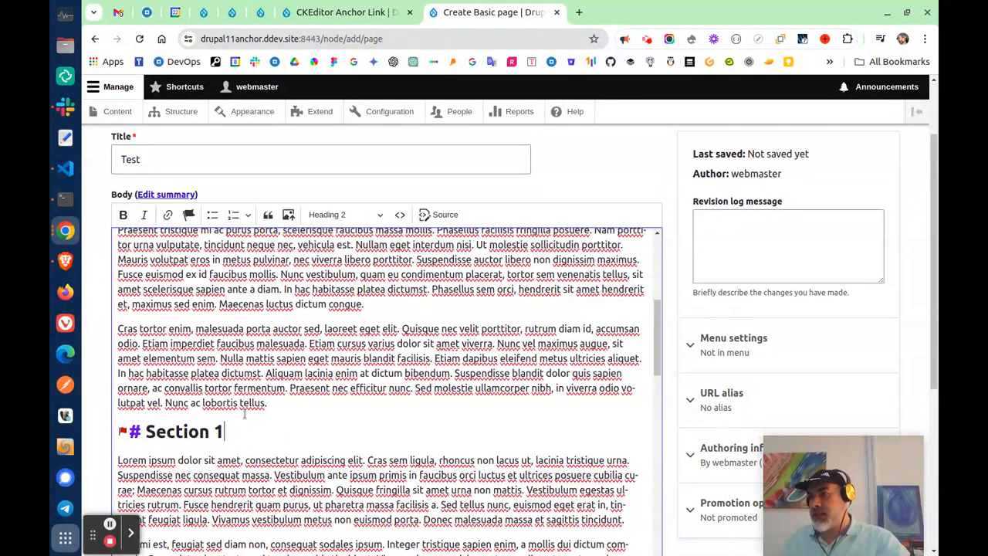
scroll(239, 324, down, 10)
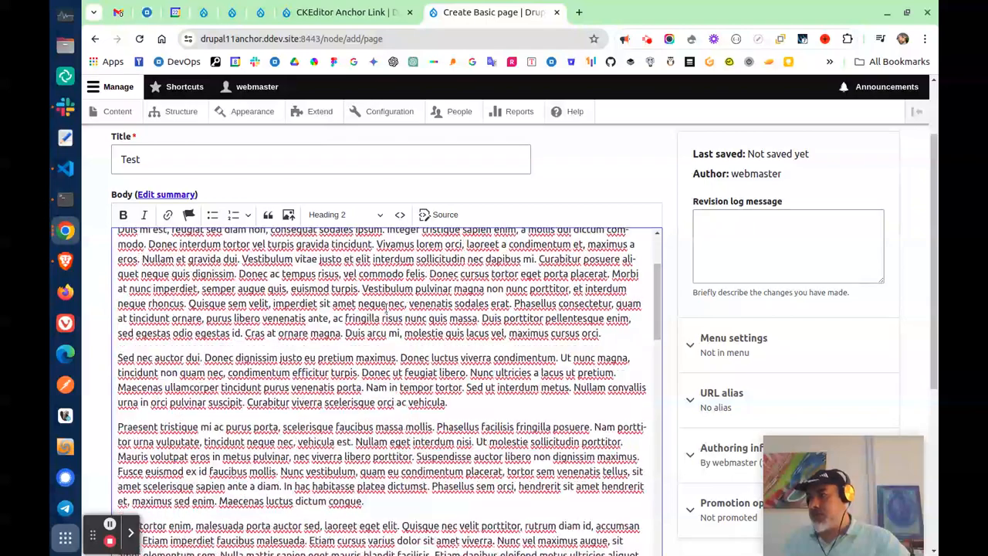
scroll(235, 415, down, 10)
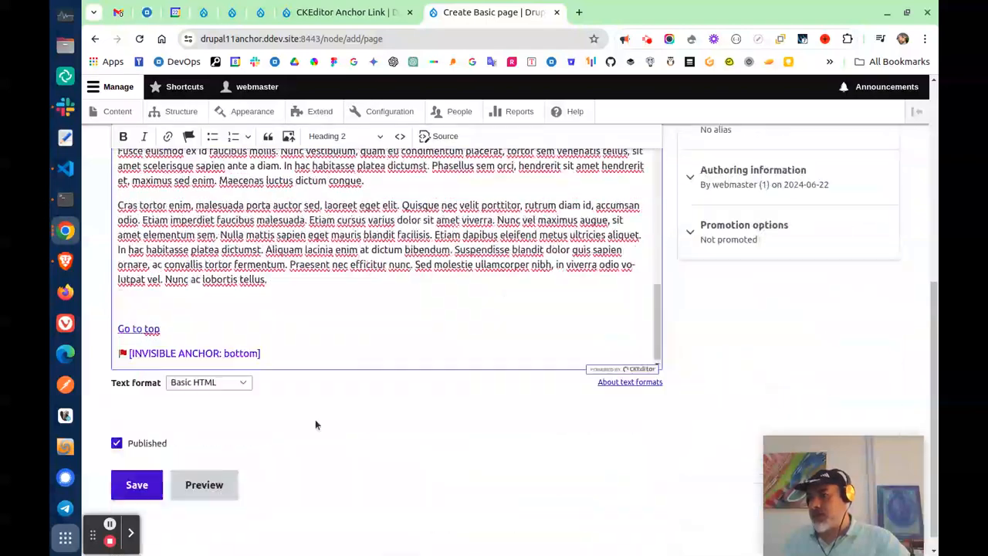
click(139, 463)
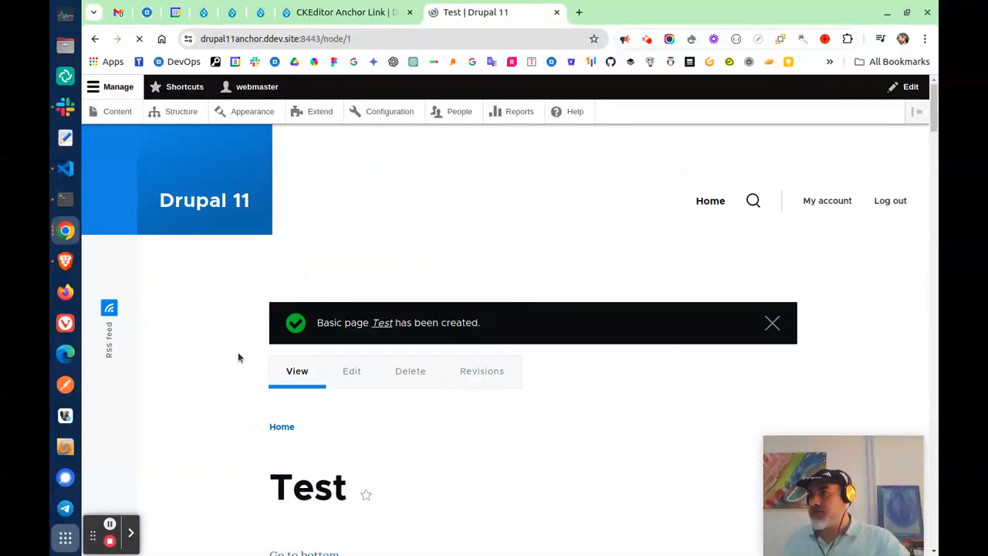
click(772, 323)
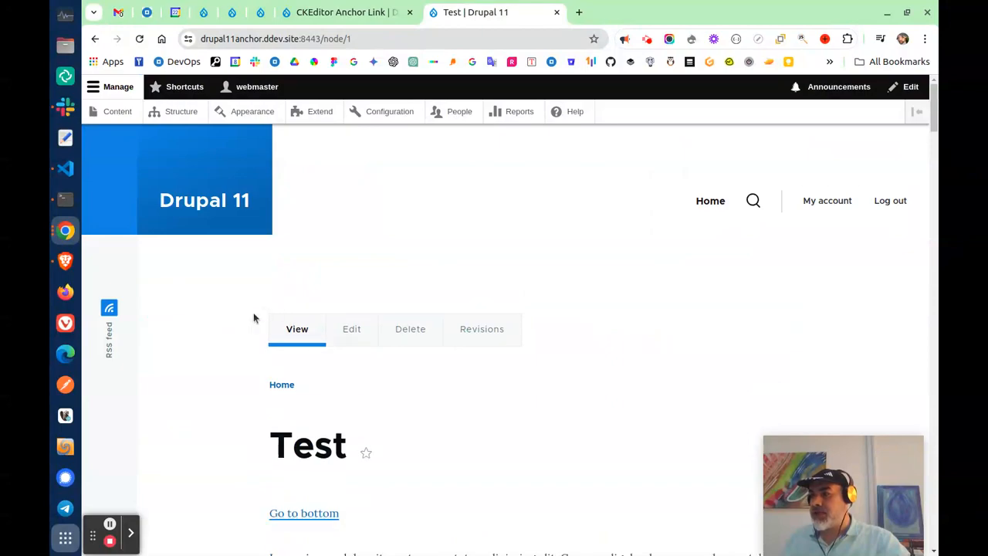
- Try to follow the "Go to bottom" link at the start of the saved page
mouse_move(933, 129)
mouse_down()
mouse_move(932, 542)
mouse_move(933, 116)
mouse_up()
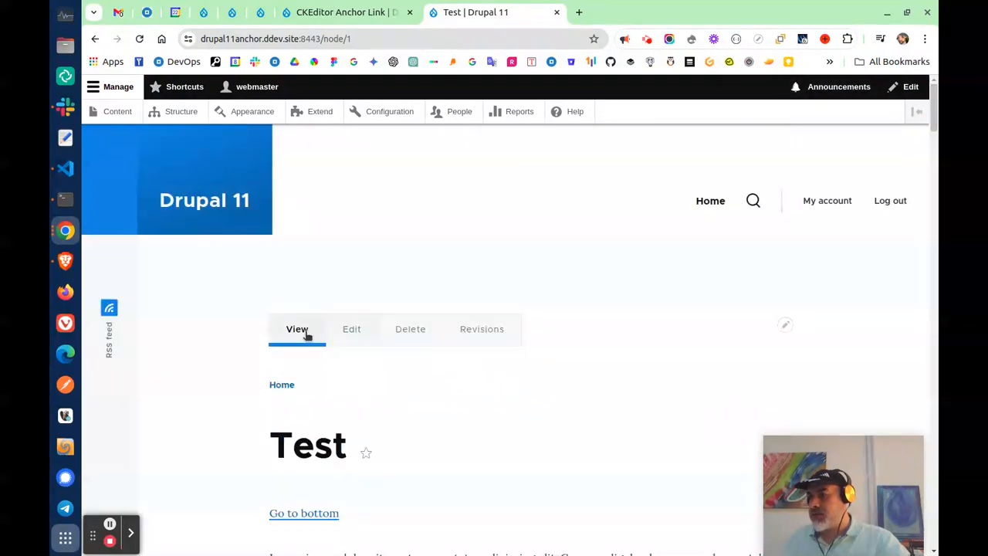
click(282, 515)
click(313, 514)
scroll(313, 513, down, 4)
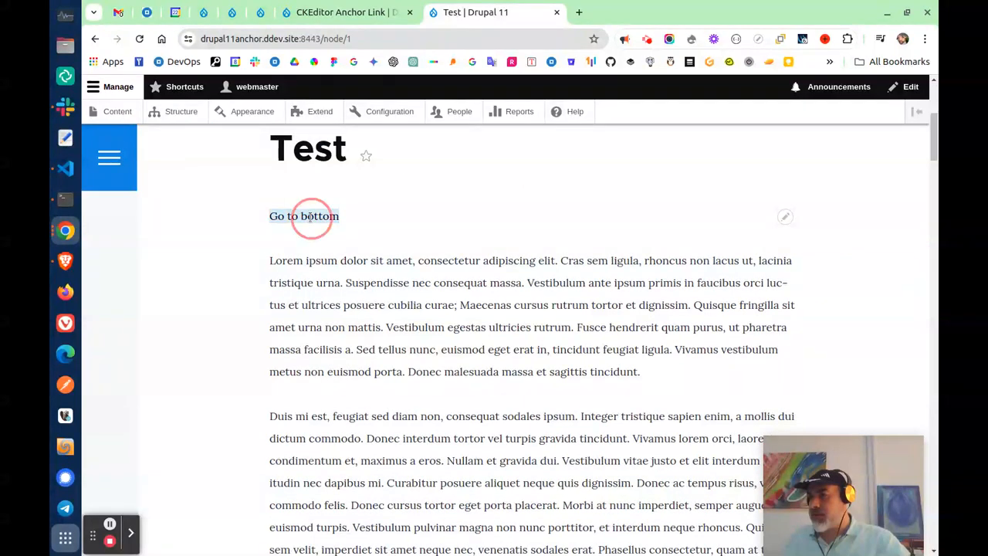
click(287, 225)
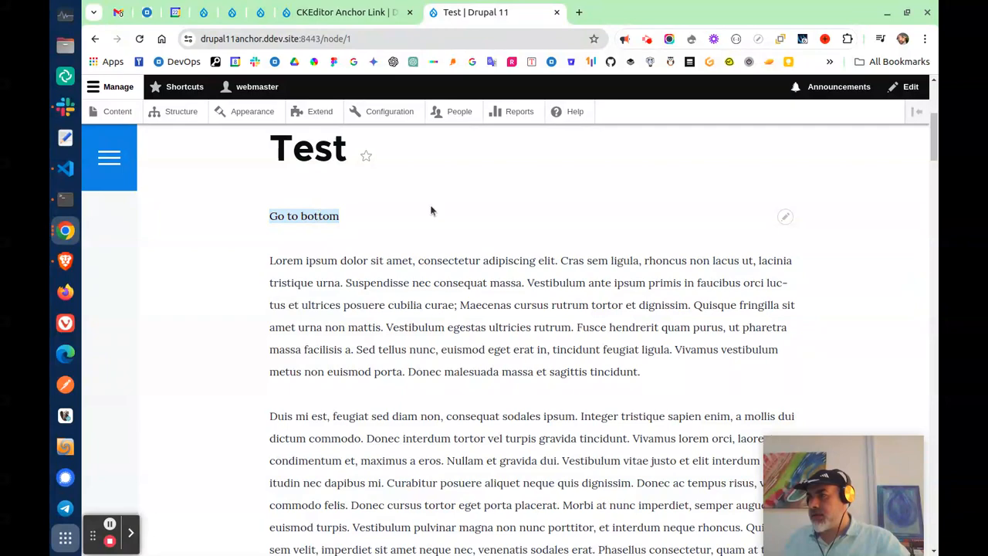
- Test the "Go to top" link at the end of the page and recheck the "Go to bottom" text
drag(933, 137, 934, 517)
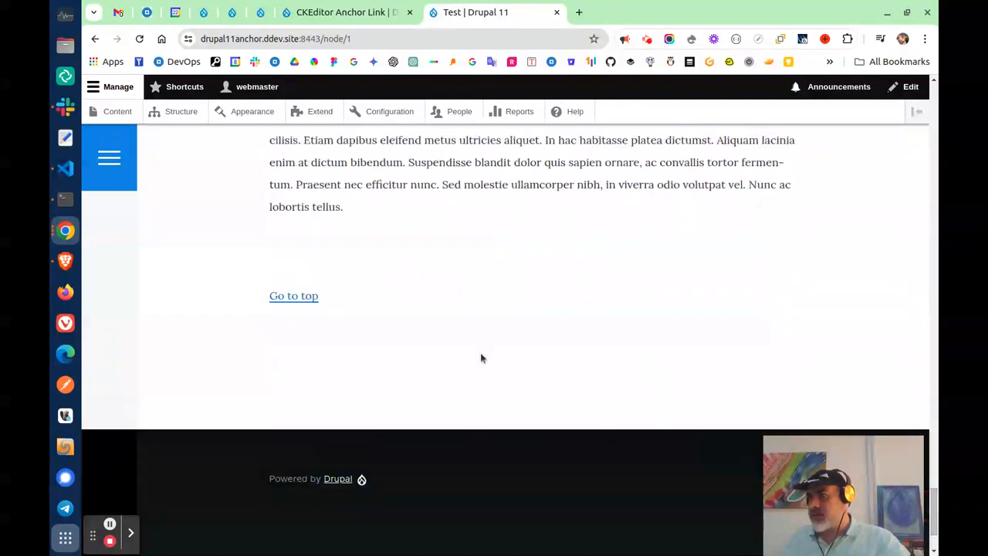
click(307, 302)
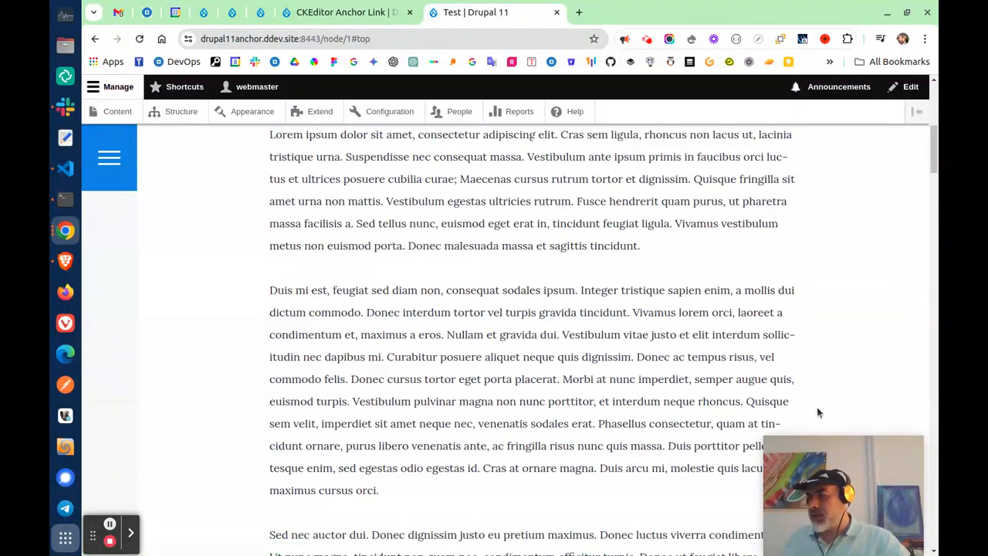
drag(933, 154, 928, 148)
triple_click(325, 272)
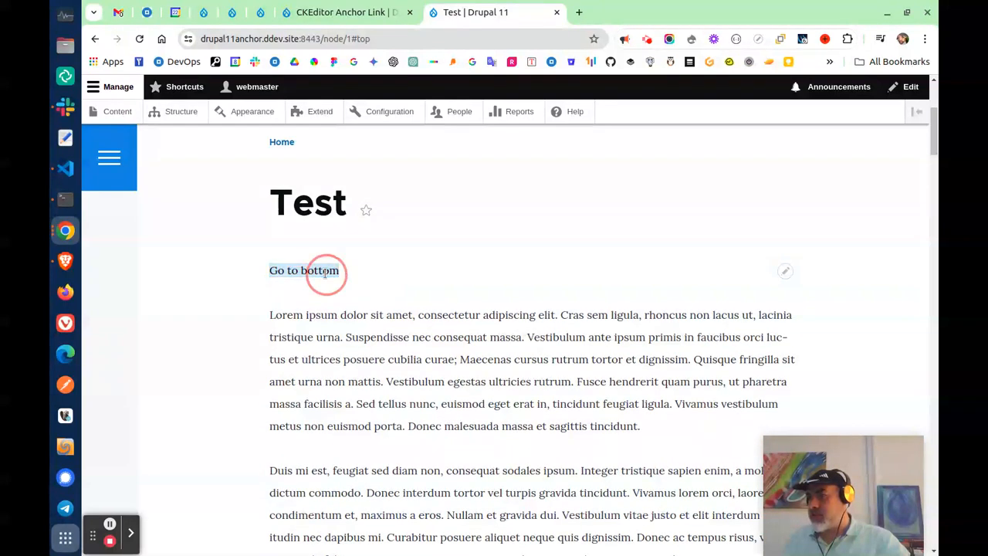
click(423, 330)
- Open the Test page for editing and remove the anchor from the "Go to bottom" text
scroll(342, 378, up, 1)
click(351, 161)
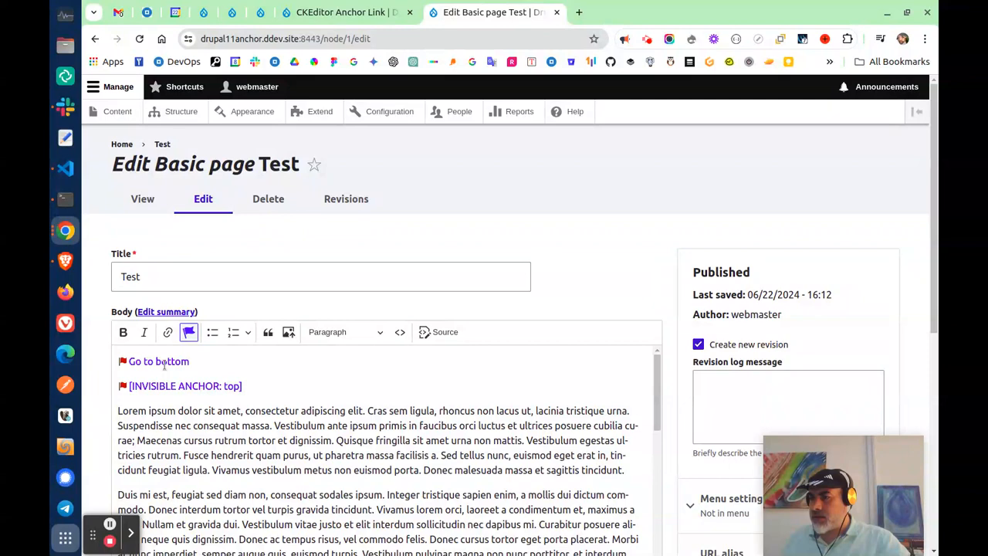
click(164, 363)
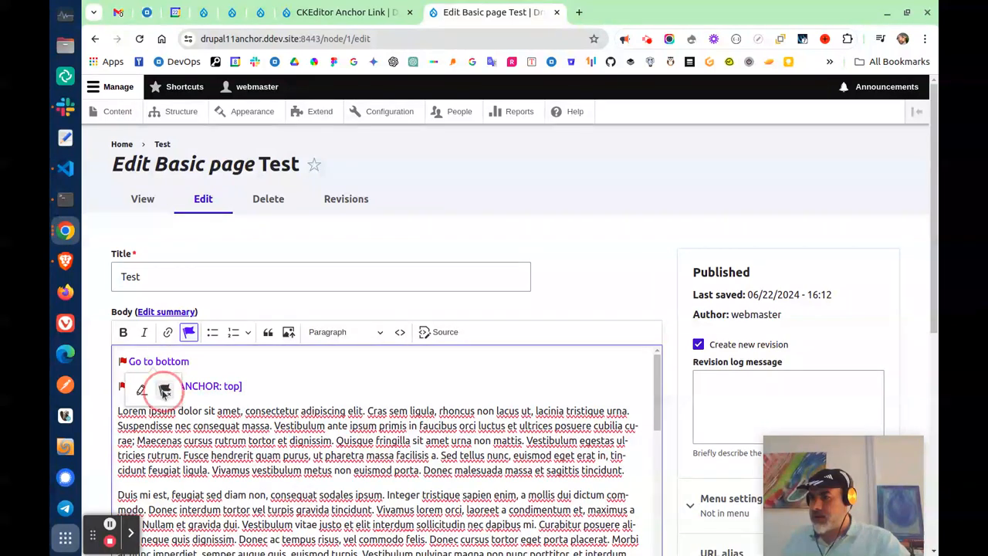
click(164, 389)
- Link the "Go to bottom" text at the start of the body to #bottom
drag(176, 368, 112, 361)
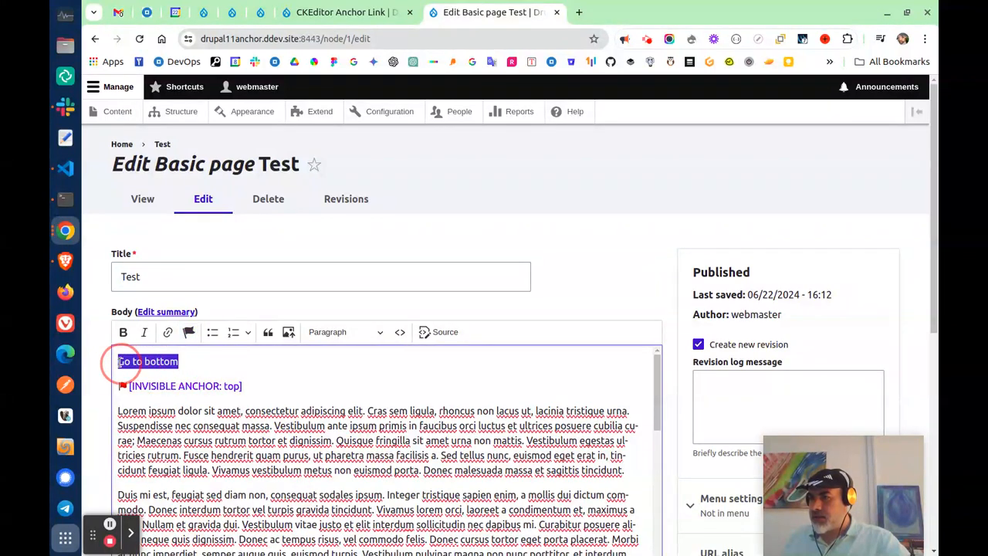
click(169, 333)
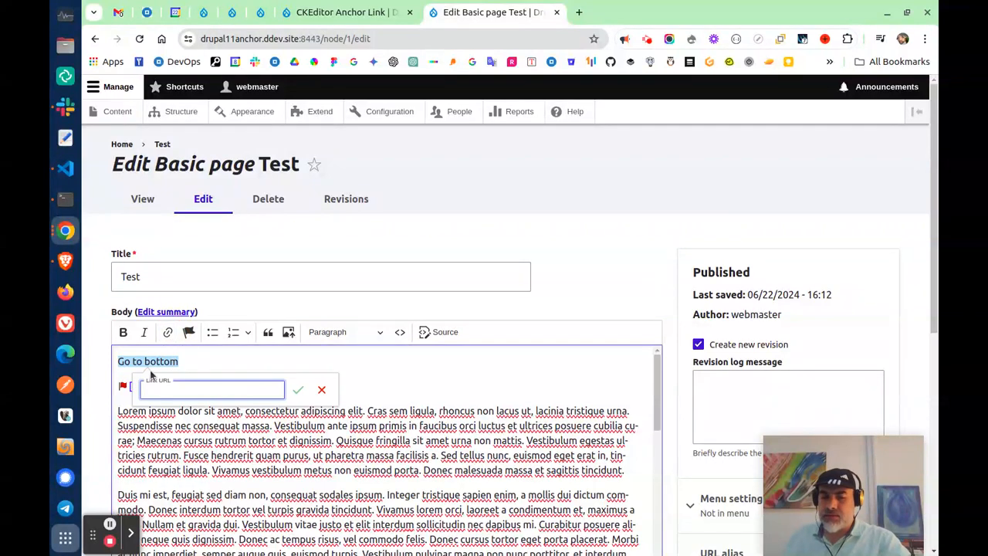
text(#bottom)
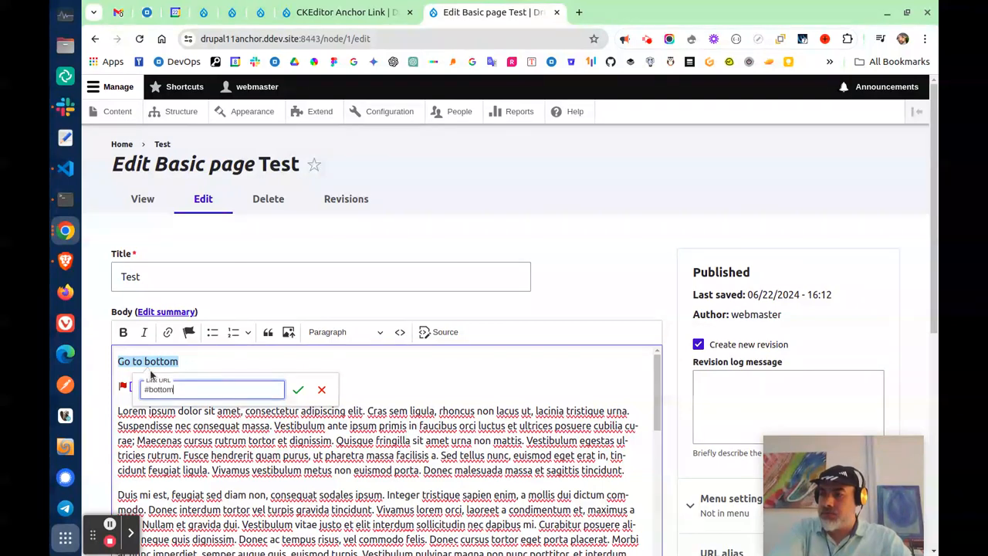
key(Return)
click(266, 411)
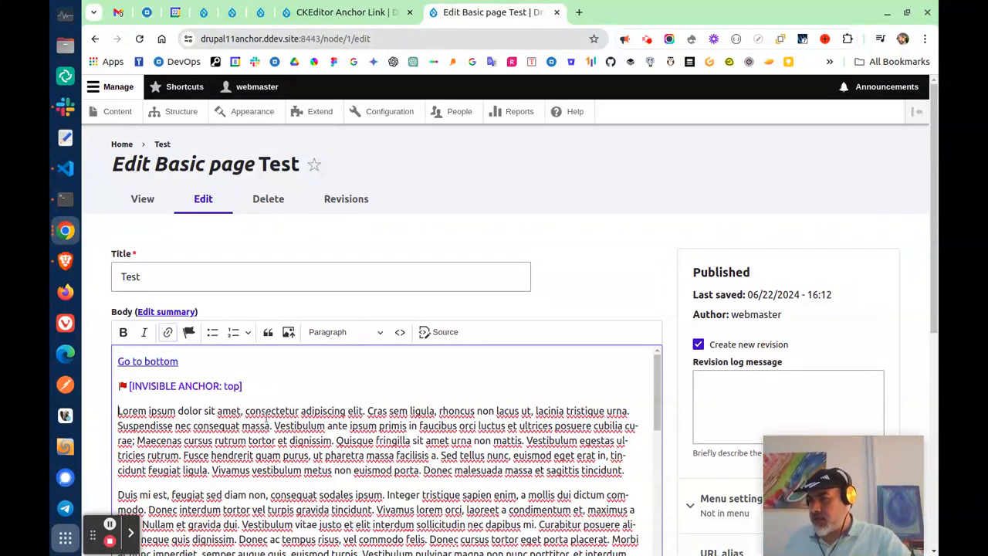
- Re-enter "bottom" as the name of the invisible anchor at the end of the body
scroll(657, 375, down, 10)
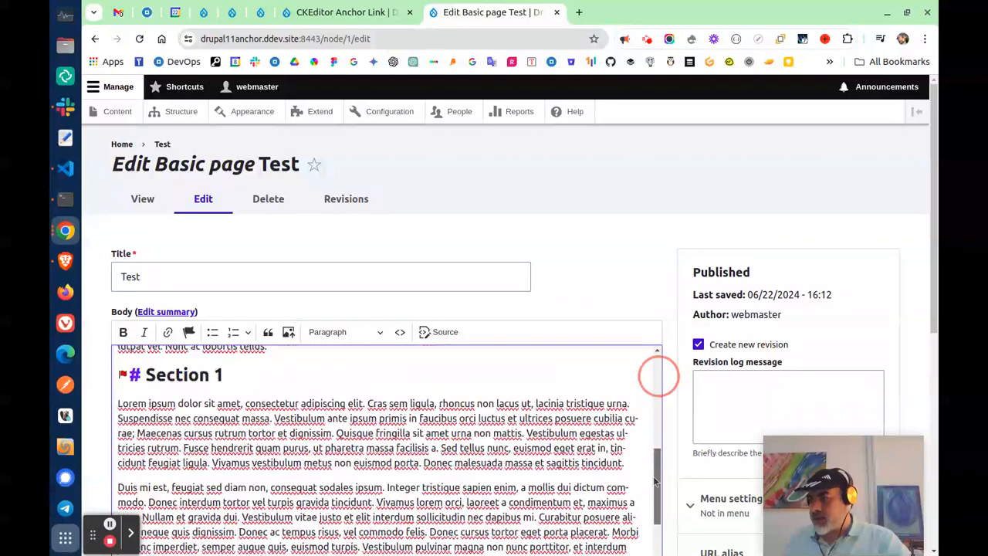
scroll(657, 376, down, 12)
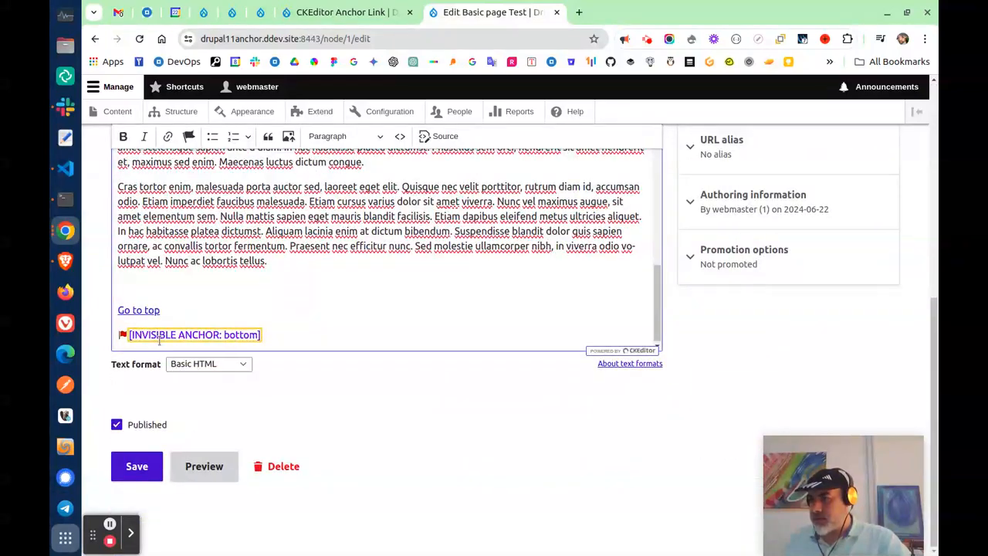
click(233, 336)
click(176, 307)
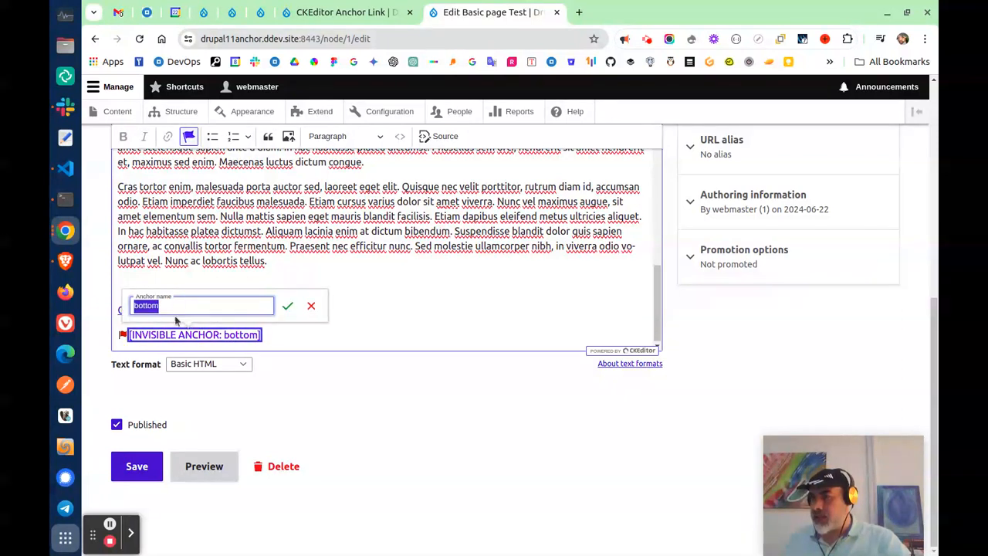
double_click(146, 306)
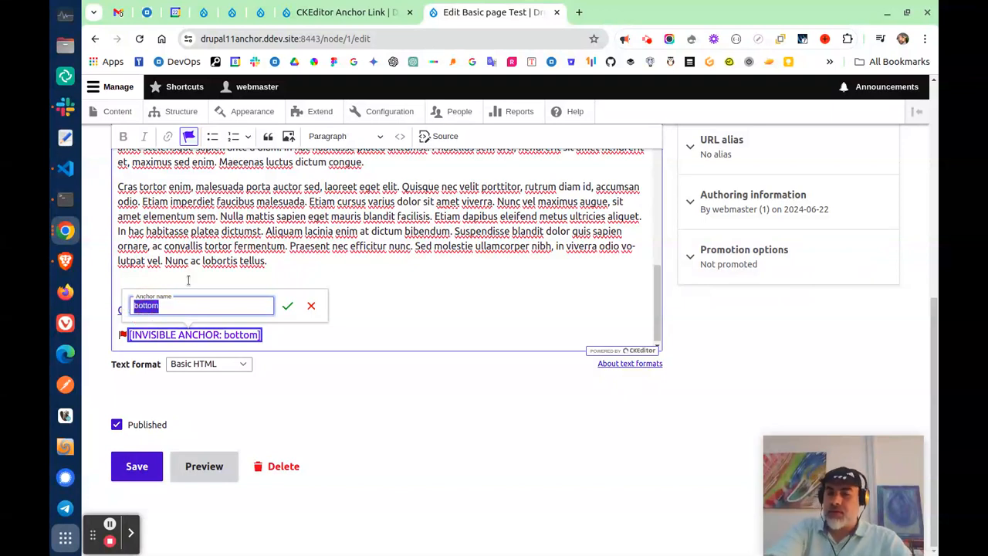
text(bo)
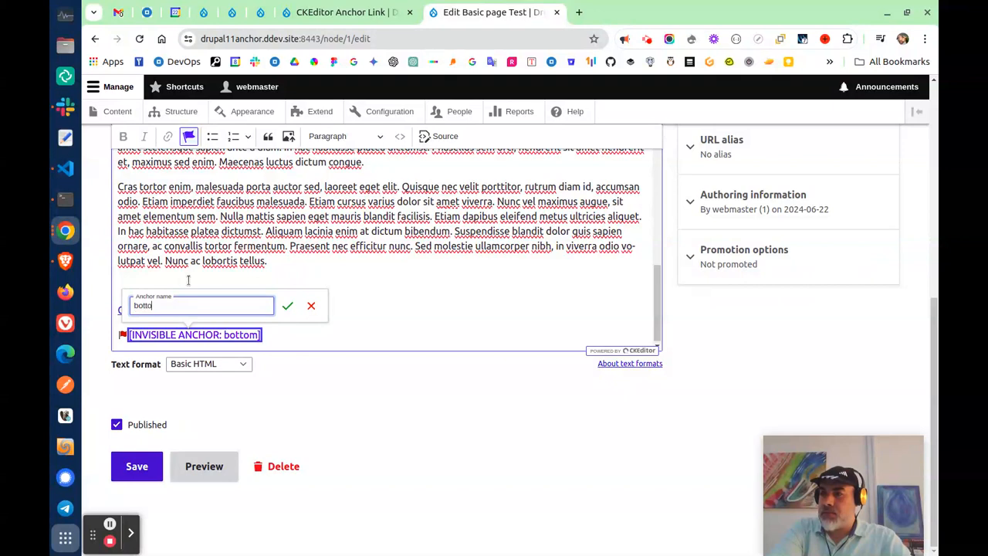
key(Return)
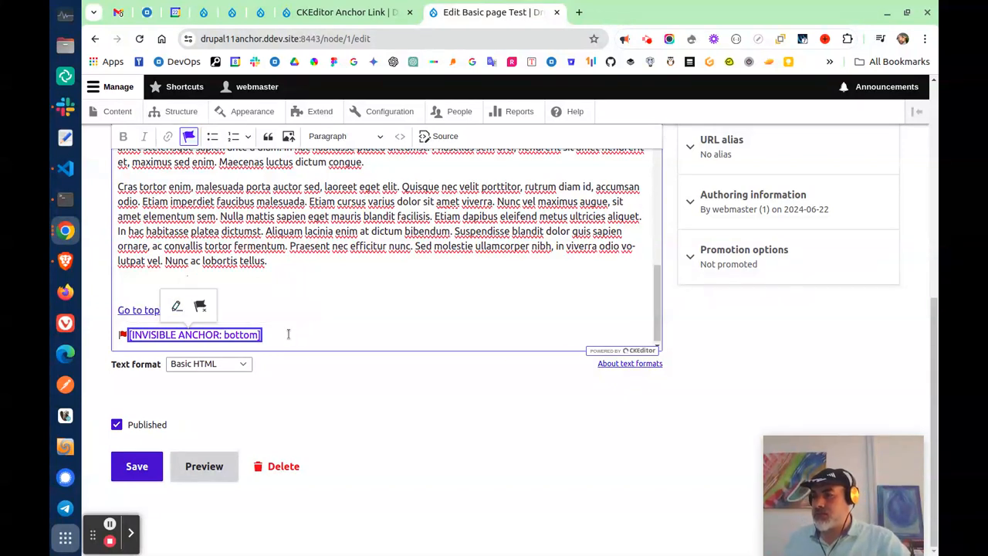
click(238, 344)
- Save the Test page and follow its "Go to bottom" link
click(652, 287)
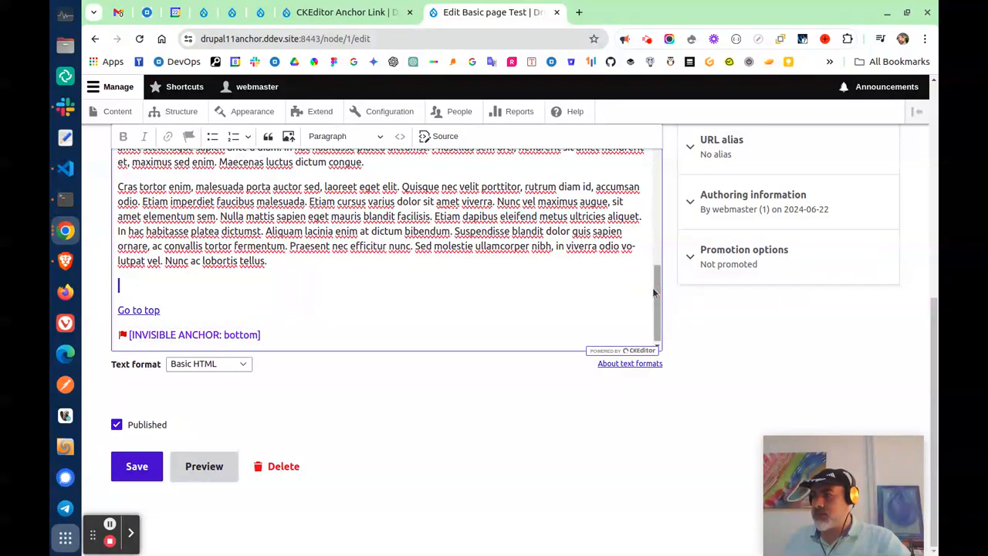
click(130, 472)
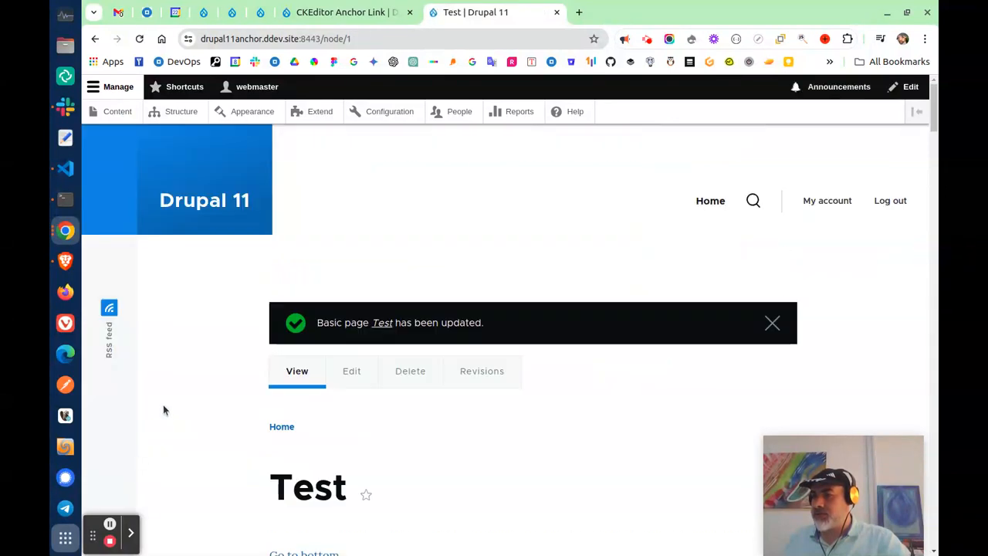
scroll(255, 339, down, 3)
click(290, 262)
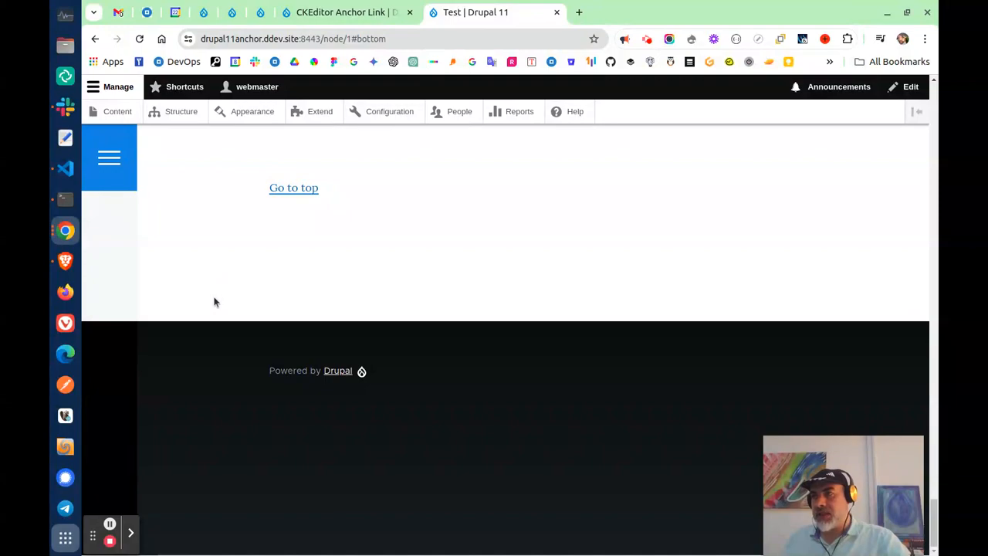
- Examine the anchored Section 2 and Section 1 headings on the saved page
drag(934, 522, 934, 300)
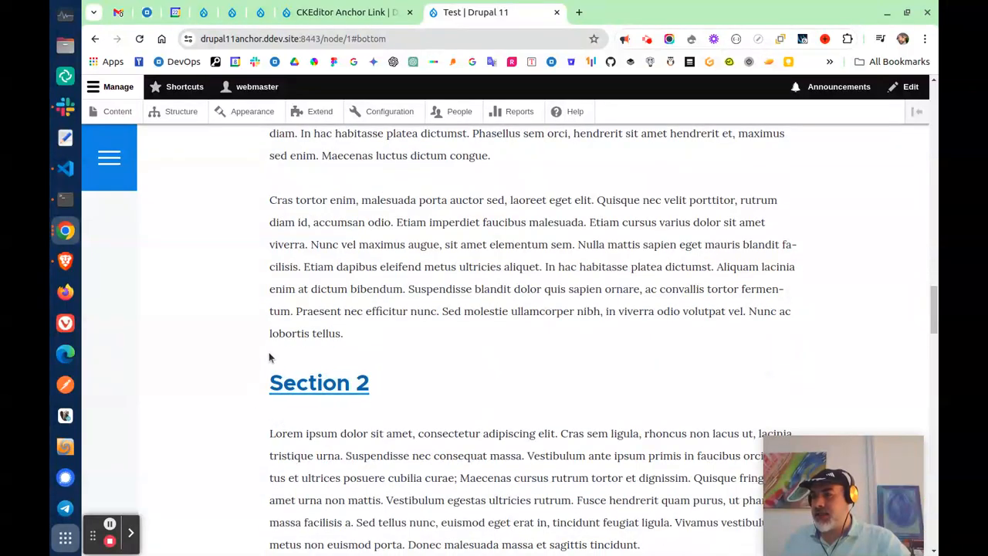
scroll(262, 357, up, 10)
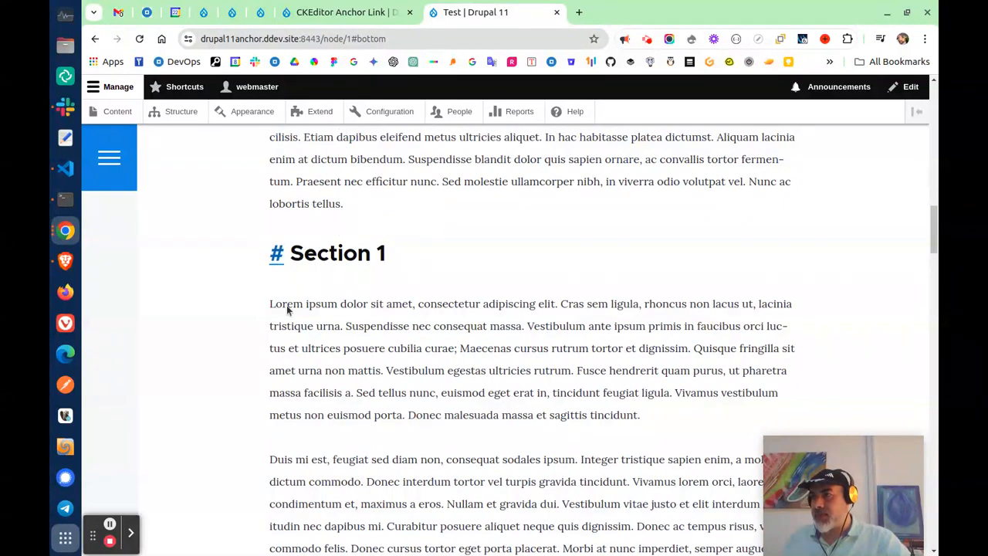
right_click(277, 256)
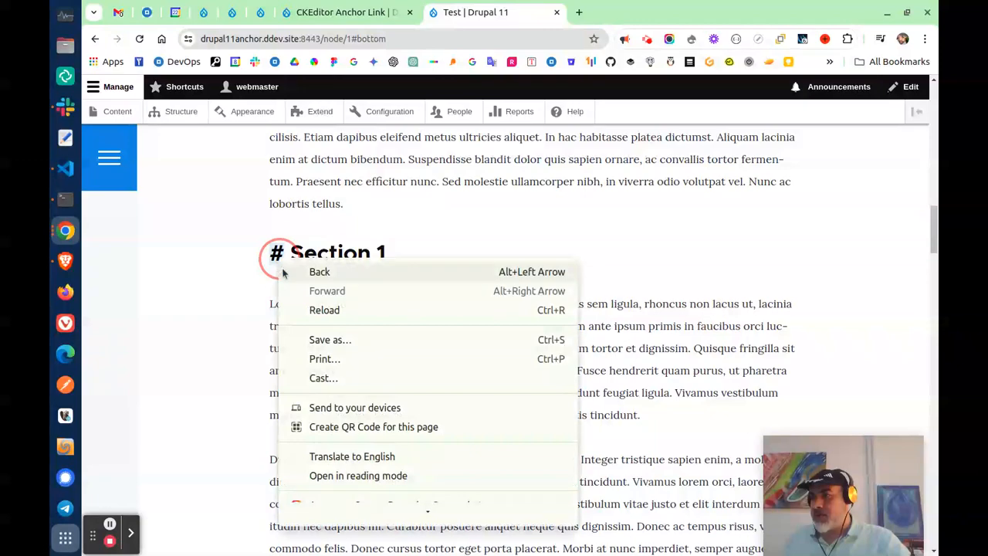
click(230, 339)
- Test the "Go to bottom" link again, followed by the "Go to top" link at the end of the page
drag(932, 228, 930, 128)
scroll(378, 223, down, 1)
click(327, 193)
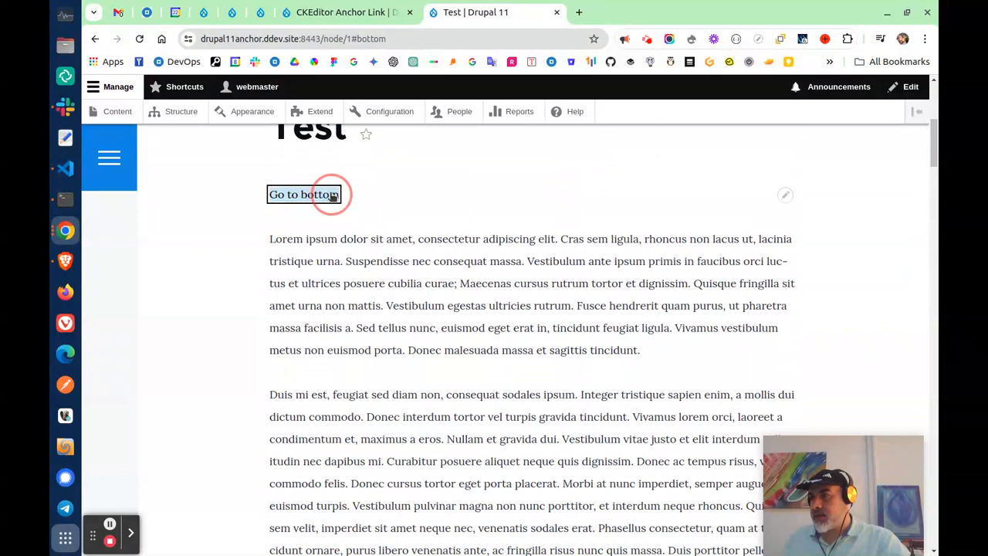
click(295, 189)
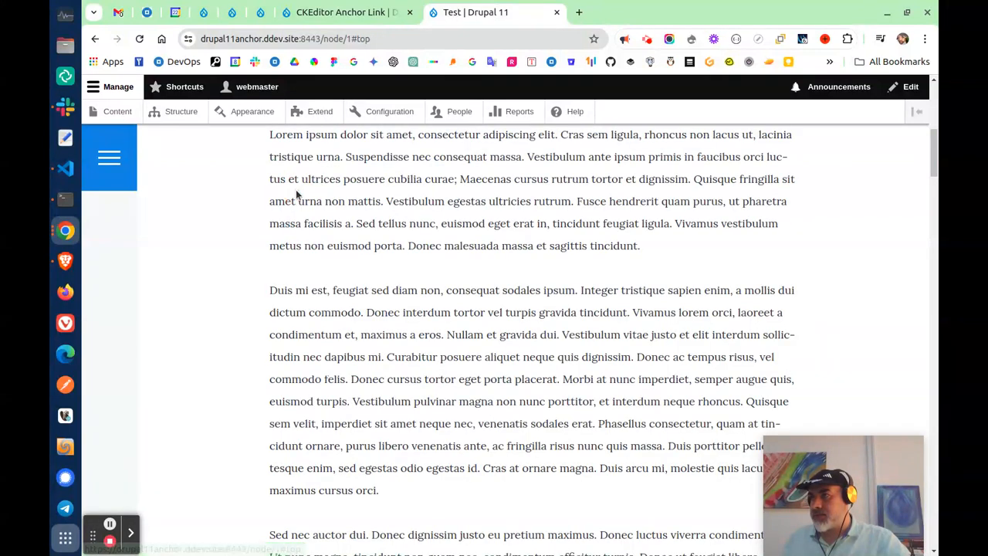
- Replace the top fragment in the page address with section-2 and load it to test that anchor
drag(374, 38, 353, 41)
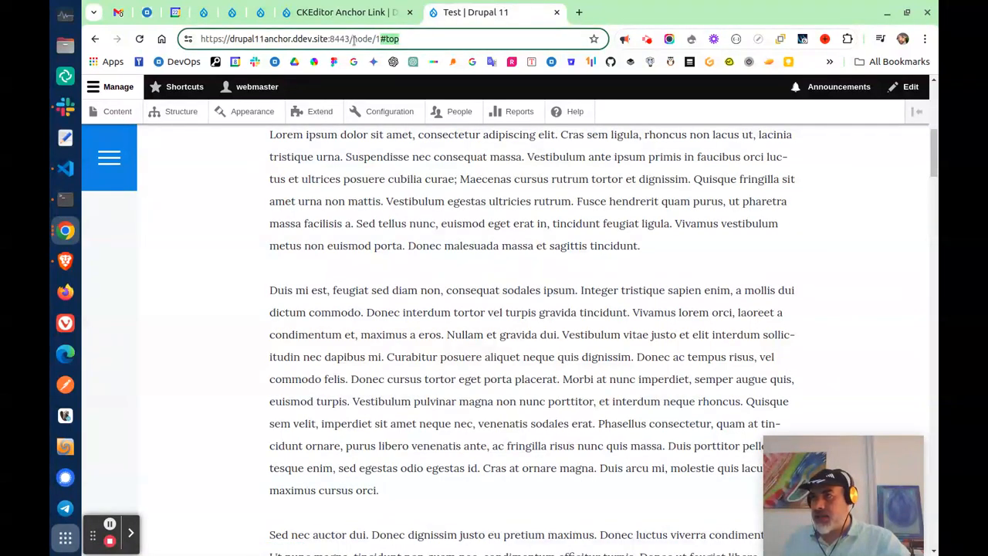
click(393, 41)
double_click(394, 40)
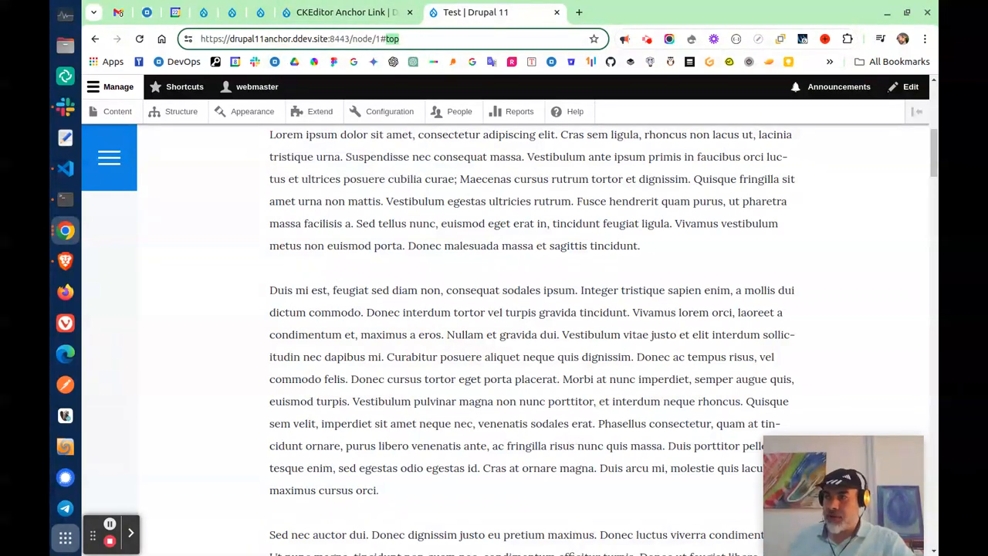
click(412, 40)
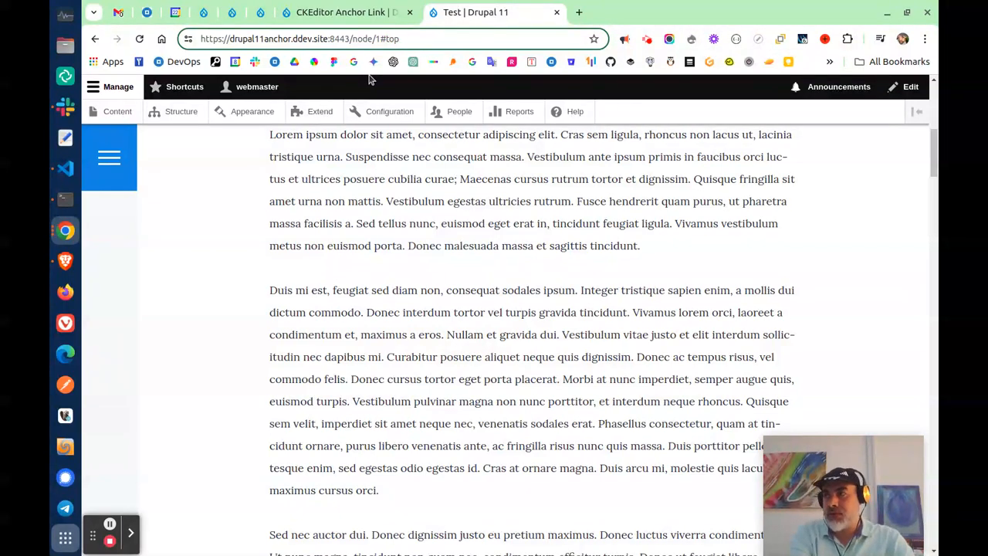
key(BackSpace)
key(BackSpace)
key(BackSpace)
text(se)
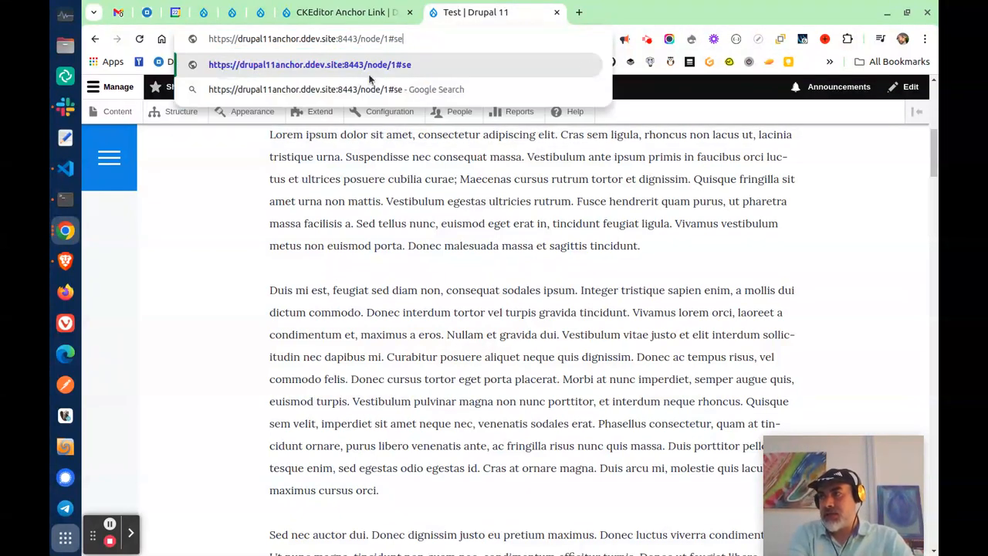
text(ction-2)
key(Return)
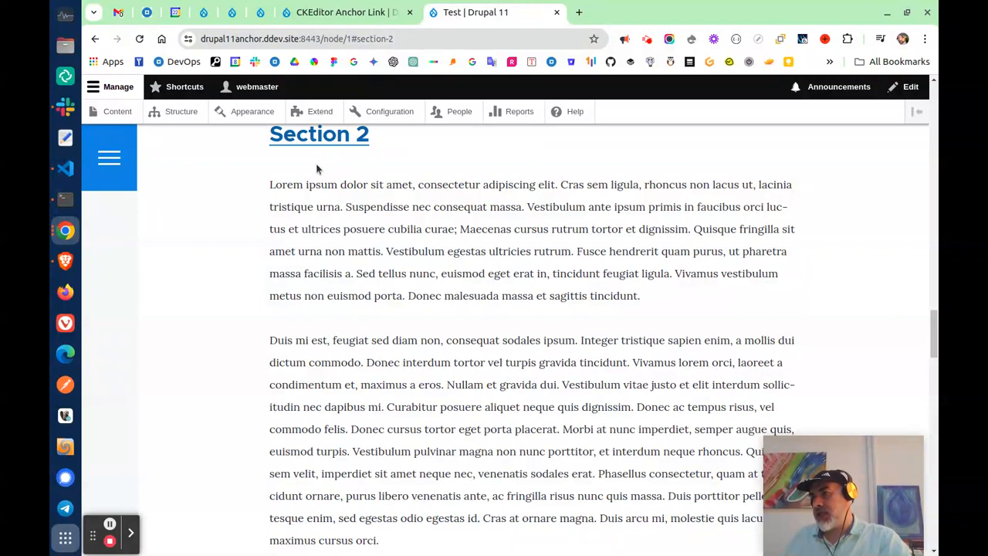
- Load the page address with the fragment #section-3 to test the Section 3 anchor
click(390, 40)
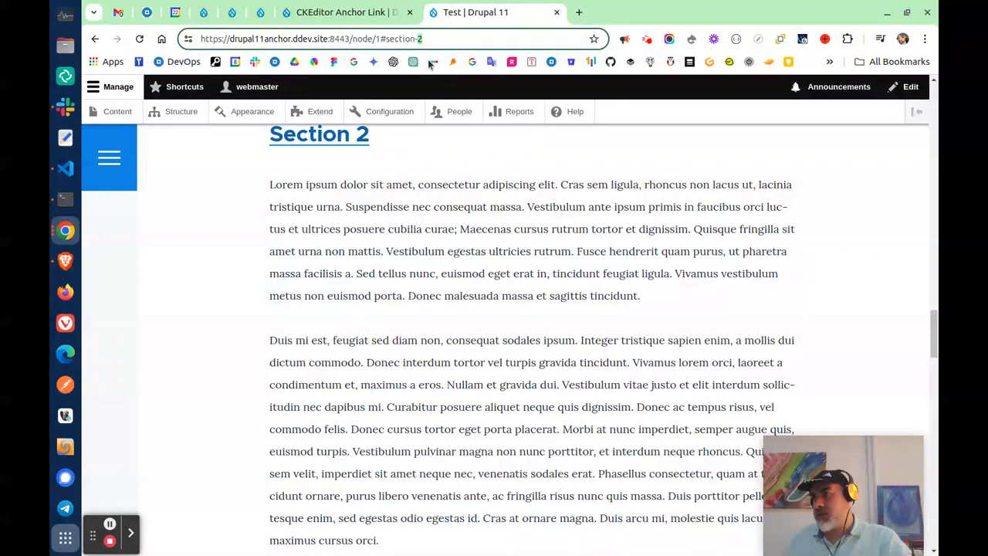
key(BackSpace)
text(3)
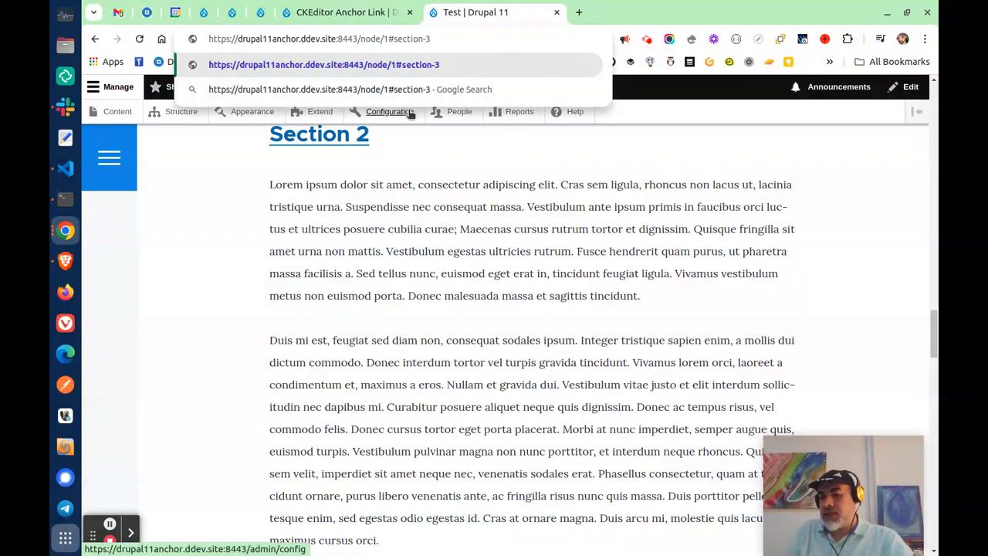
key(Return)
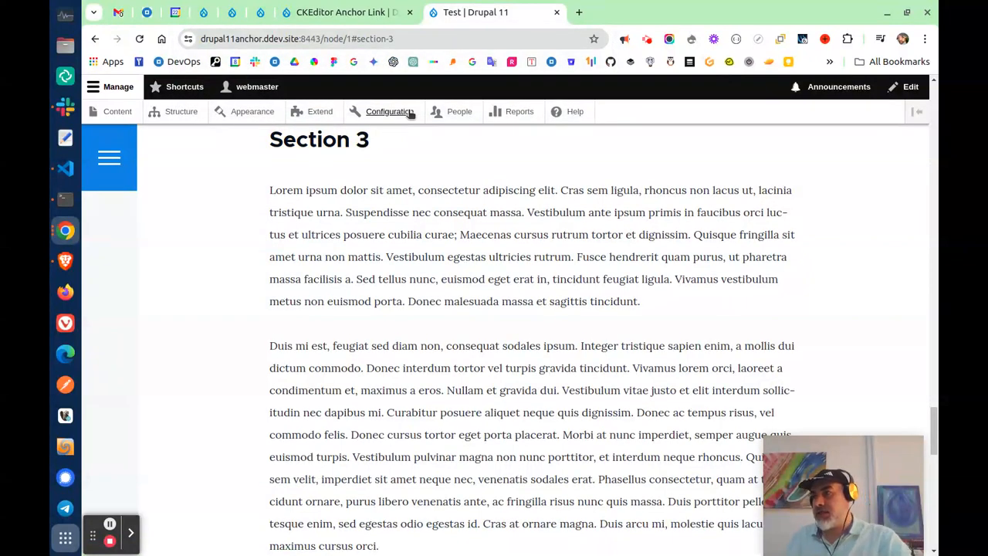
- Load the page address with the fragment #section-1 and test the # anchor beside the Section 1 heading
click(389, 38)
key(BackSpace)
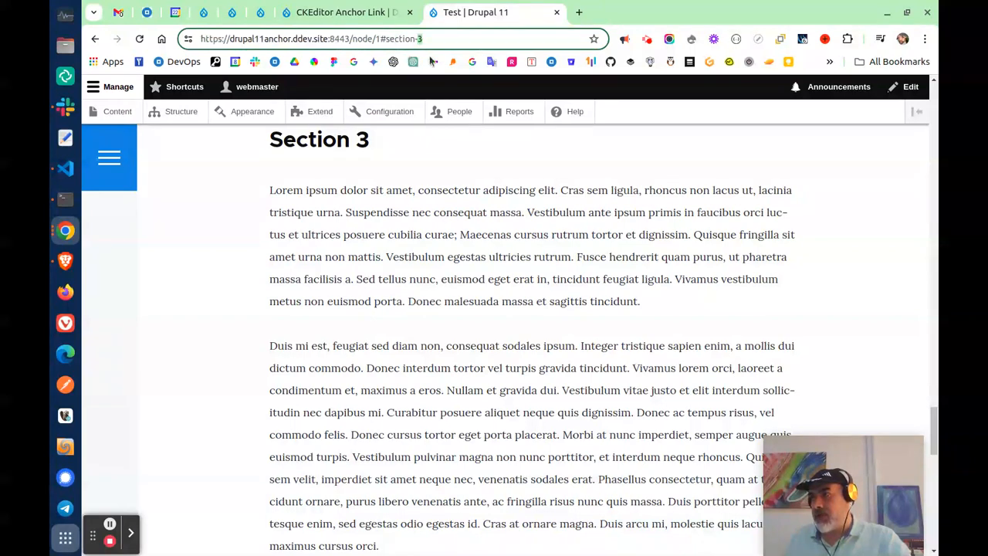
text(1)
key(Return)
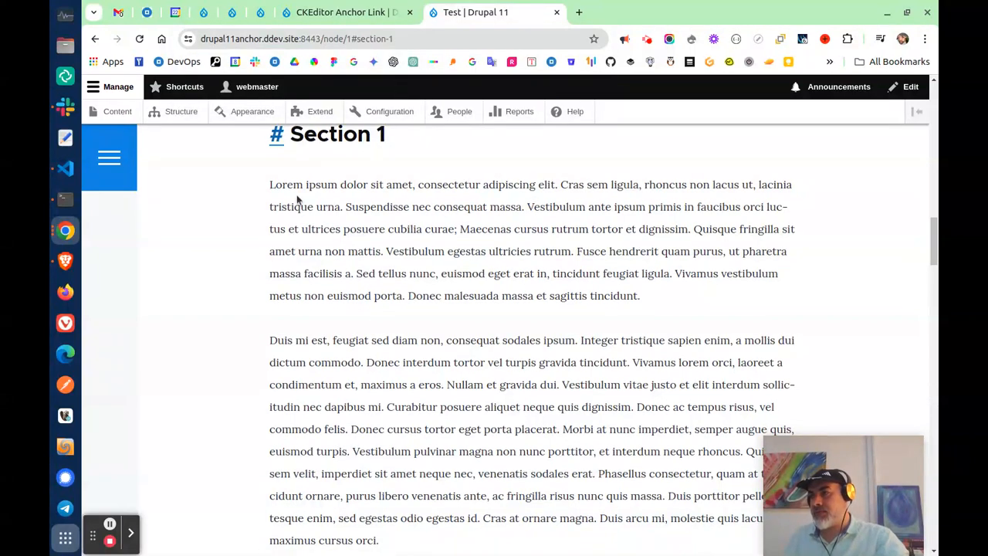
click(277, 139)
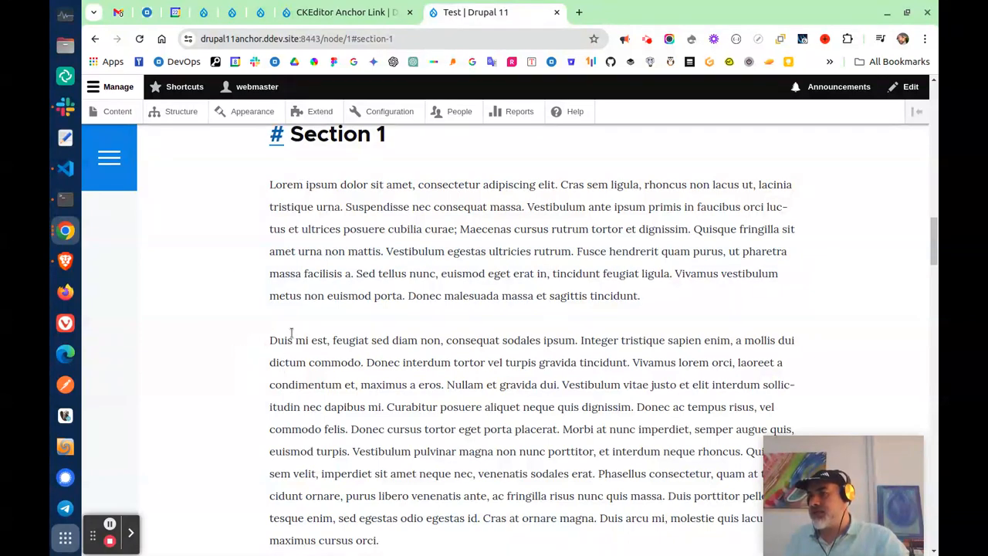
scroll(257, 323, up, 5)
- Switch to the CKEditor Anchor Link project page and review the 3.0.0-beta1 Drupal compatibility and the installation instructions
click(344, 12)
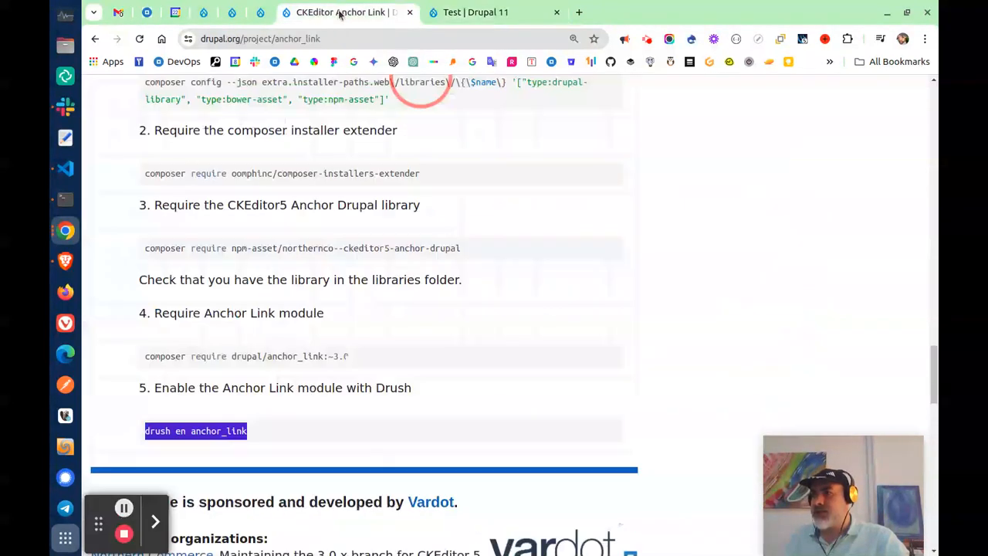
scroll(399, 348, down, 4)
scroll(309, 331, up, 3)
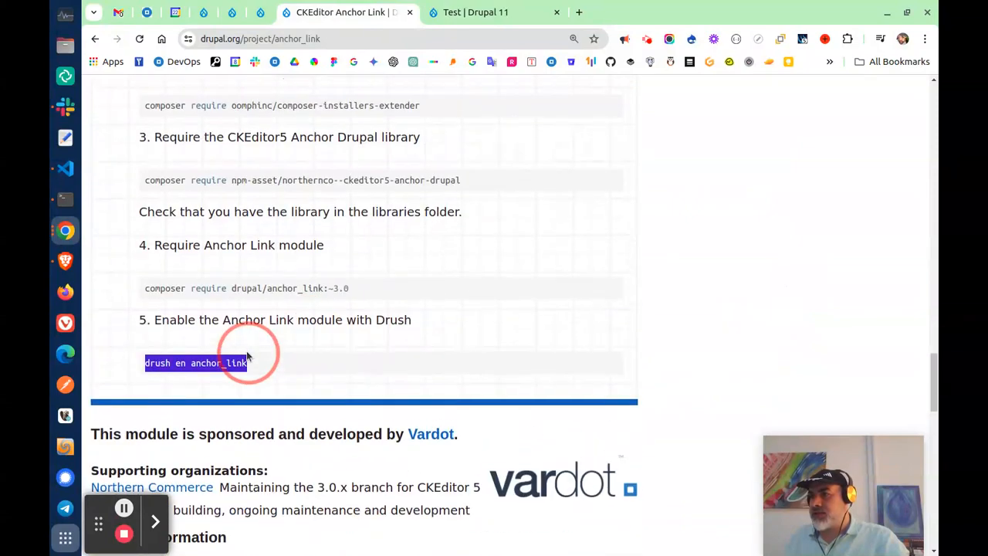
scroll(255, 344, down, 2)
scroll(930, 378, down, 3)
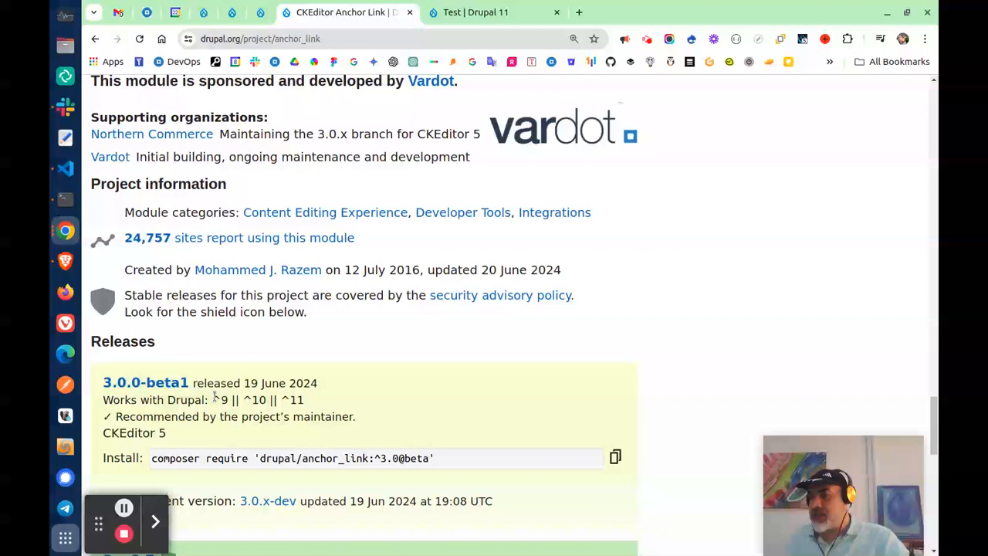
drag(244, 400, 264, 400)
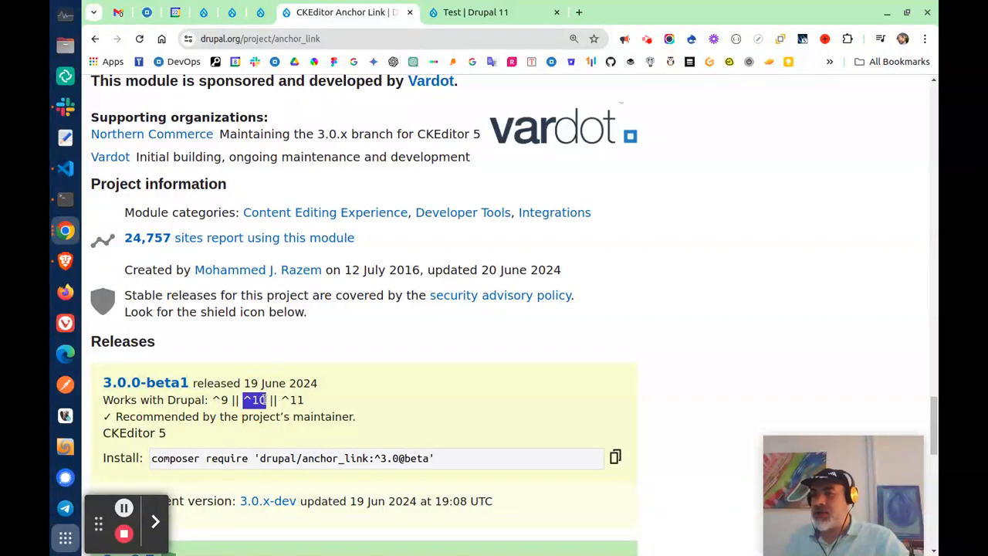
drag(281, 400, 304, 400)
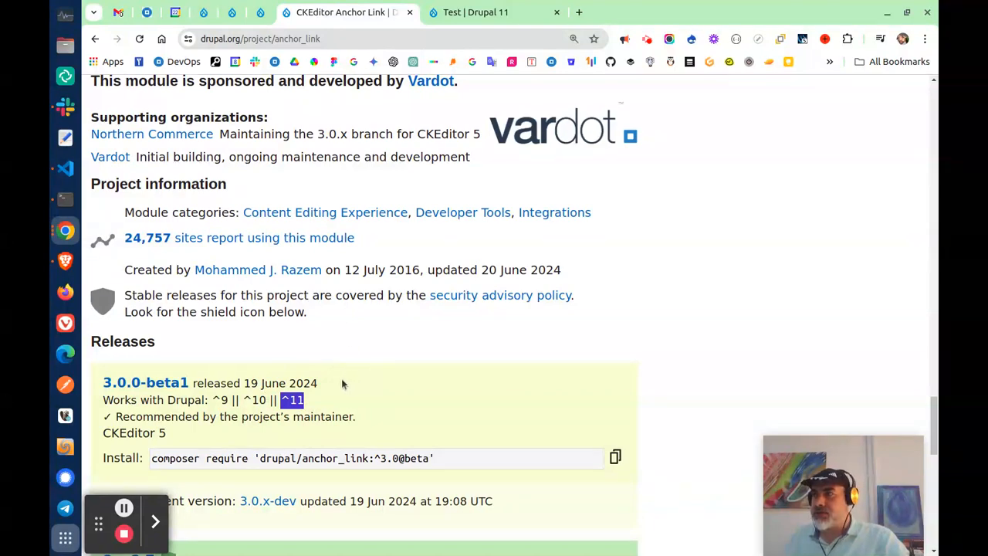
scroll(351, 382, up, 10)
scroll(355, 381, up, 5)
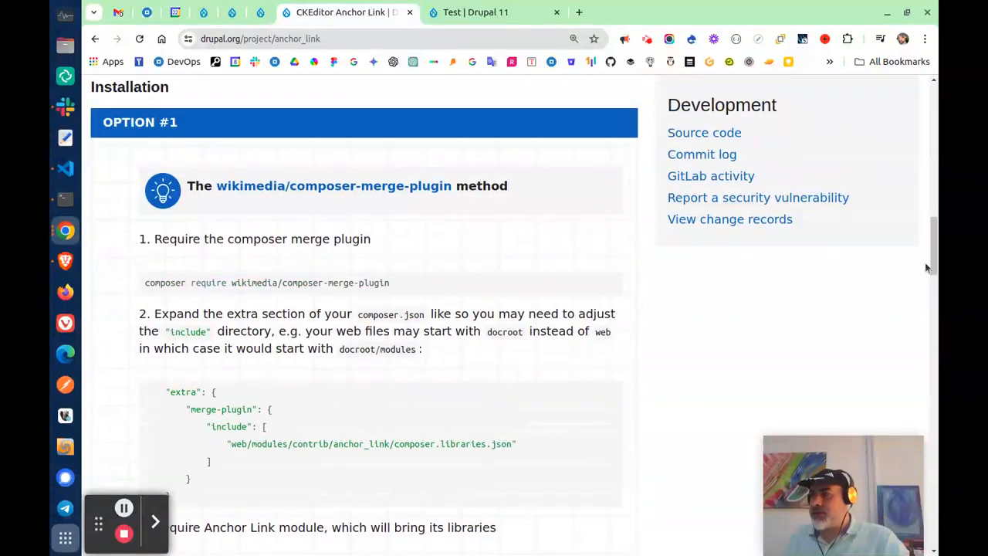
- Open the Anchor Link CKEditor plugin link from the project requirements in a new tab and review the repository's files and README
drag(934, 254, 935, 157)
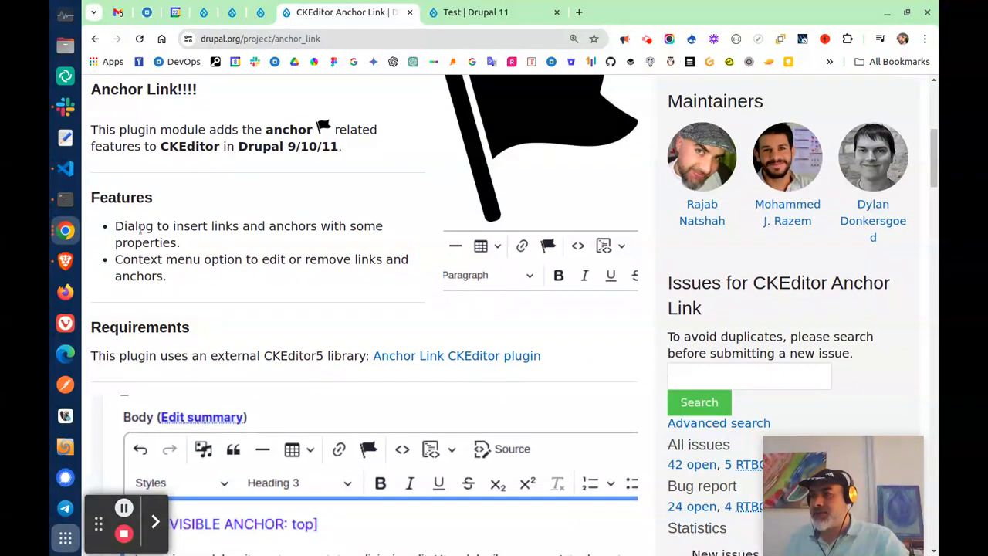
right_click(407, 357)
click(467, 171)
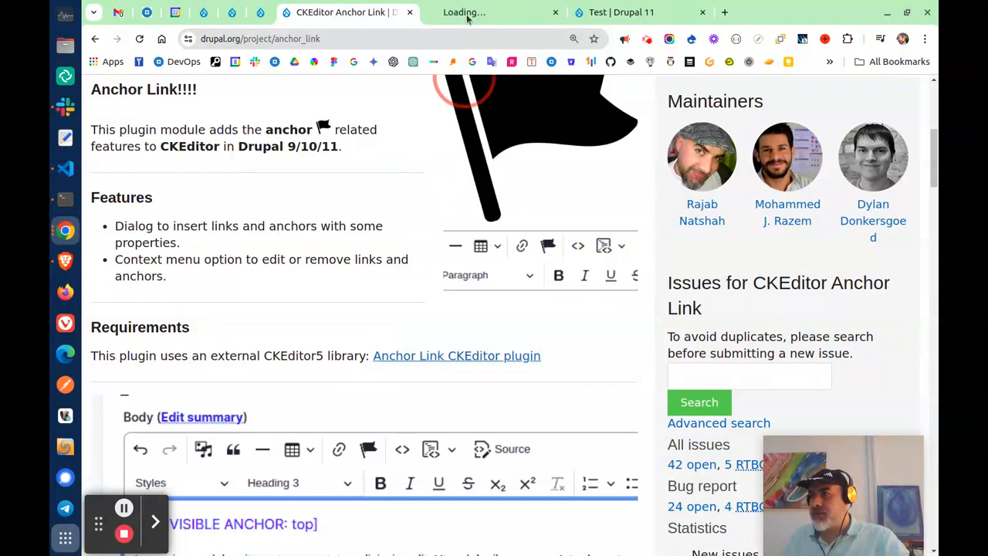
click(467, 12)
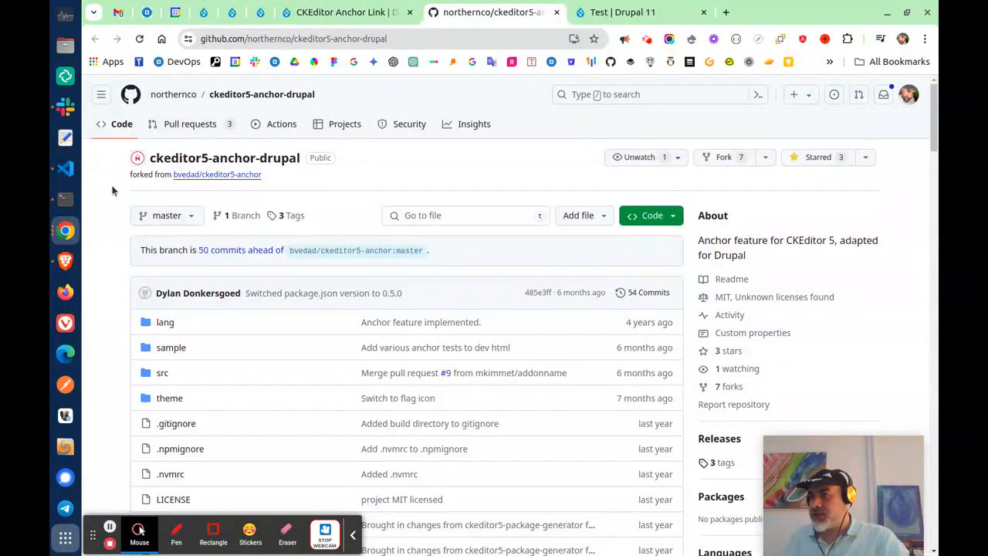
scroll(125, 202, down, 2)
scroll(124, 202, down, 5)
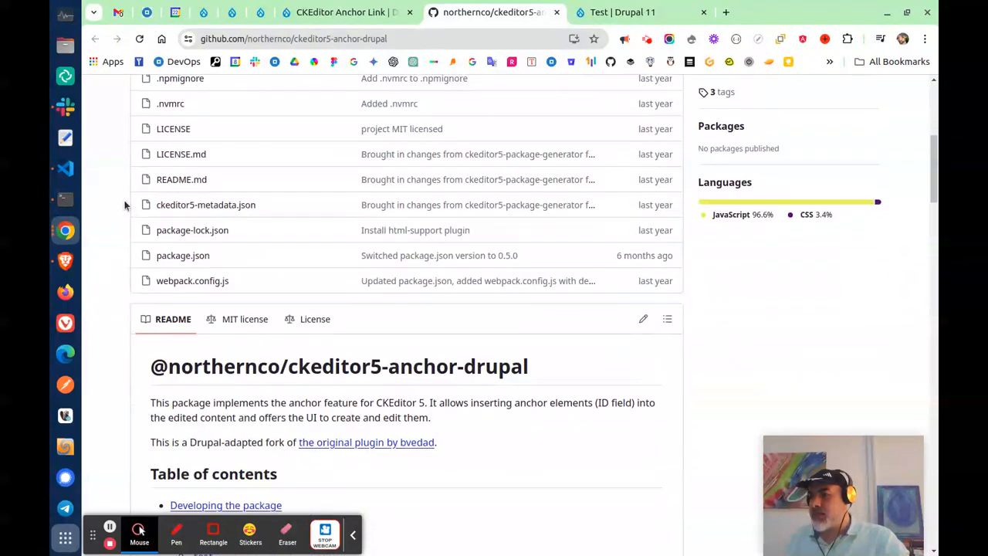
scroll(124, 203, up, 3)
- Return to the CKEditor Anchor Link project page and review its introduction, supported Drupal versions and features
click(398, 14)
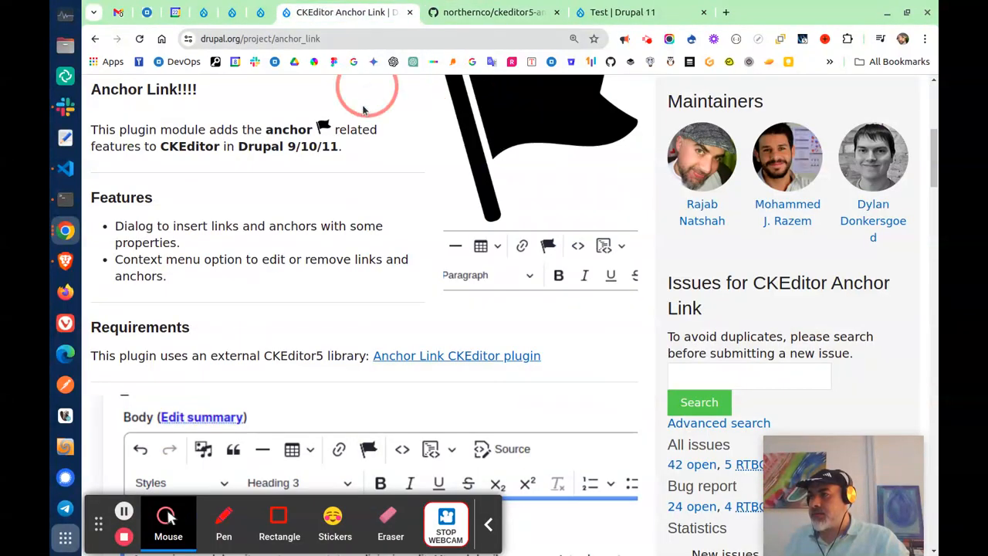
scroll(324, 193, up, 1)
scroll(301, 209, up, 2)
scroll(293, 236, down, 1)
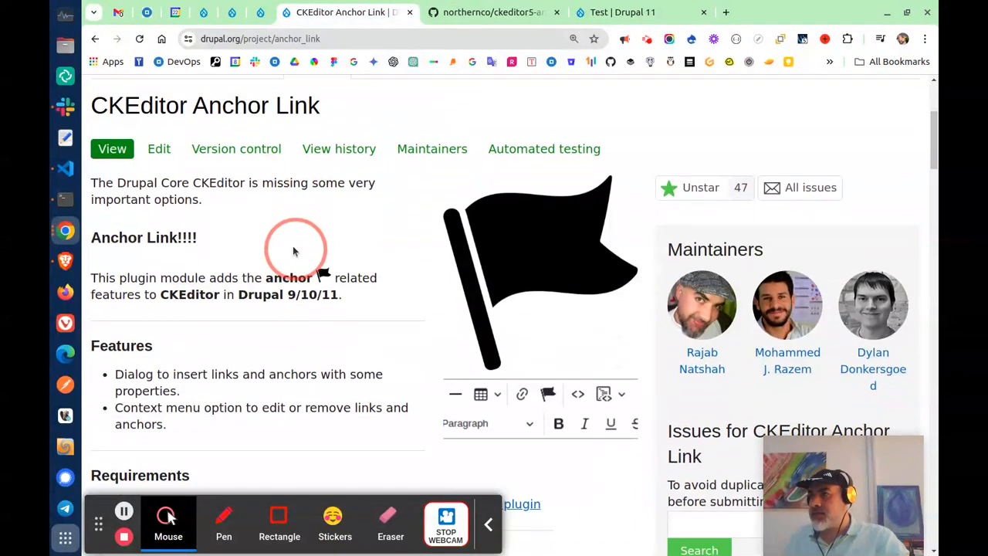
scroll(286, 247, up, 1)
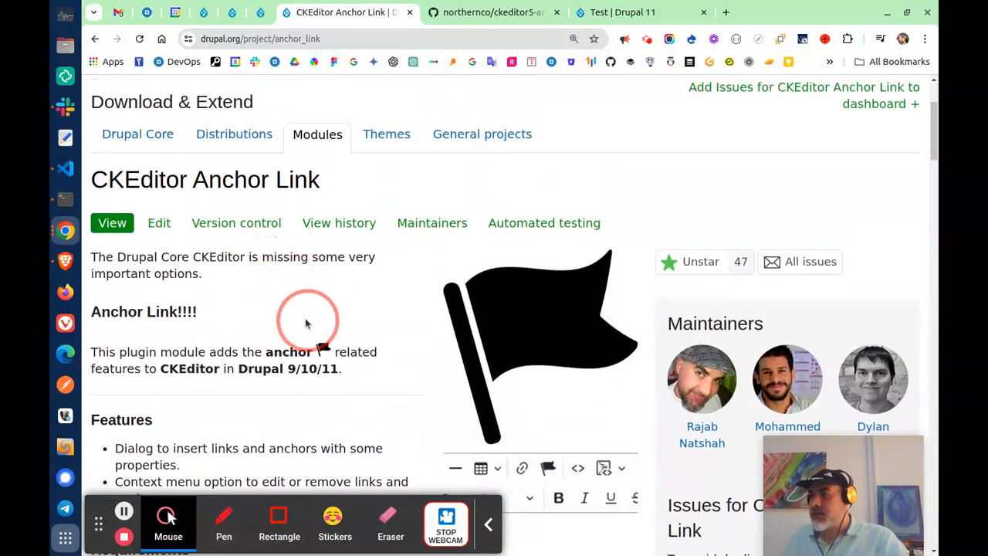
scroll(303, 303, down, 1)
scroll(302, 302, down, 1)
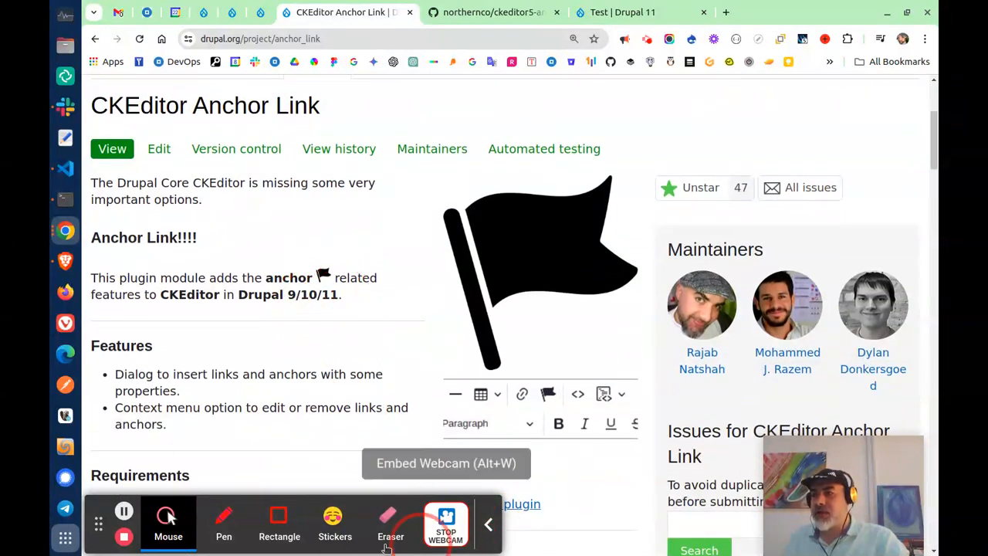